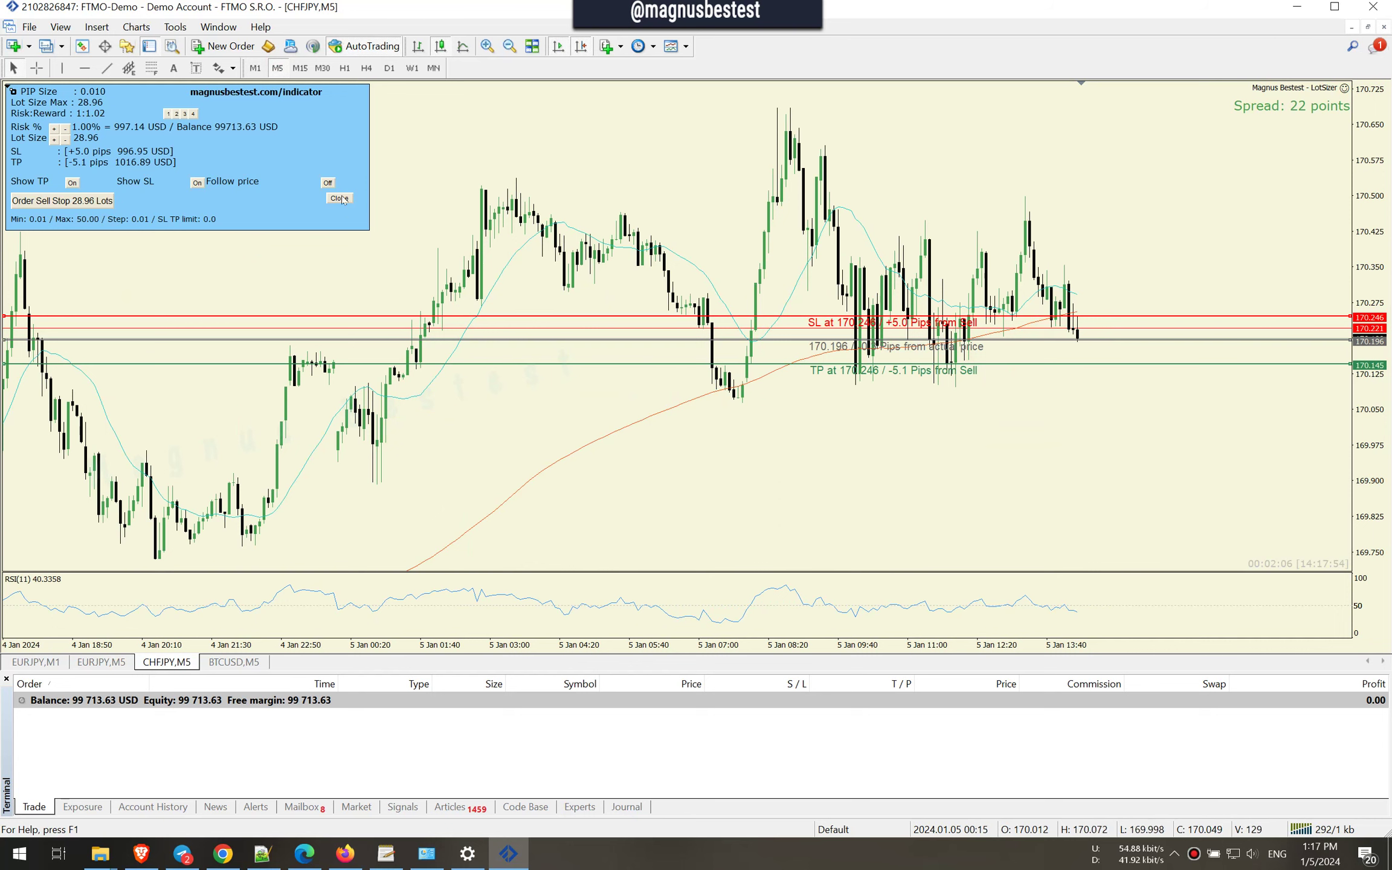
Turn on Follow price in the lot sizer panel and submit an 18.10-lot CHFJPY market sell order.
left_click(328, 182)
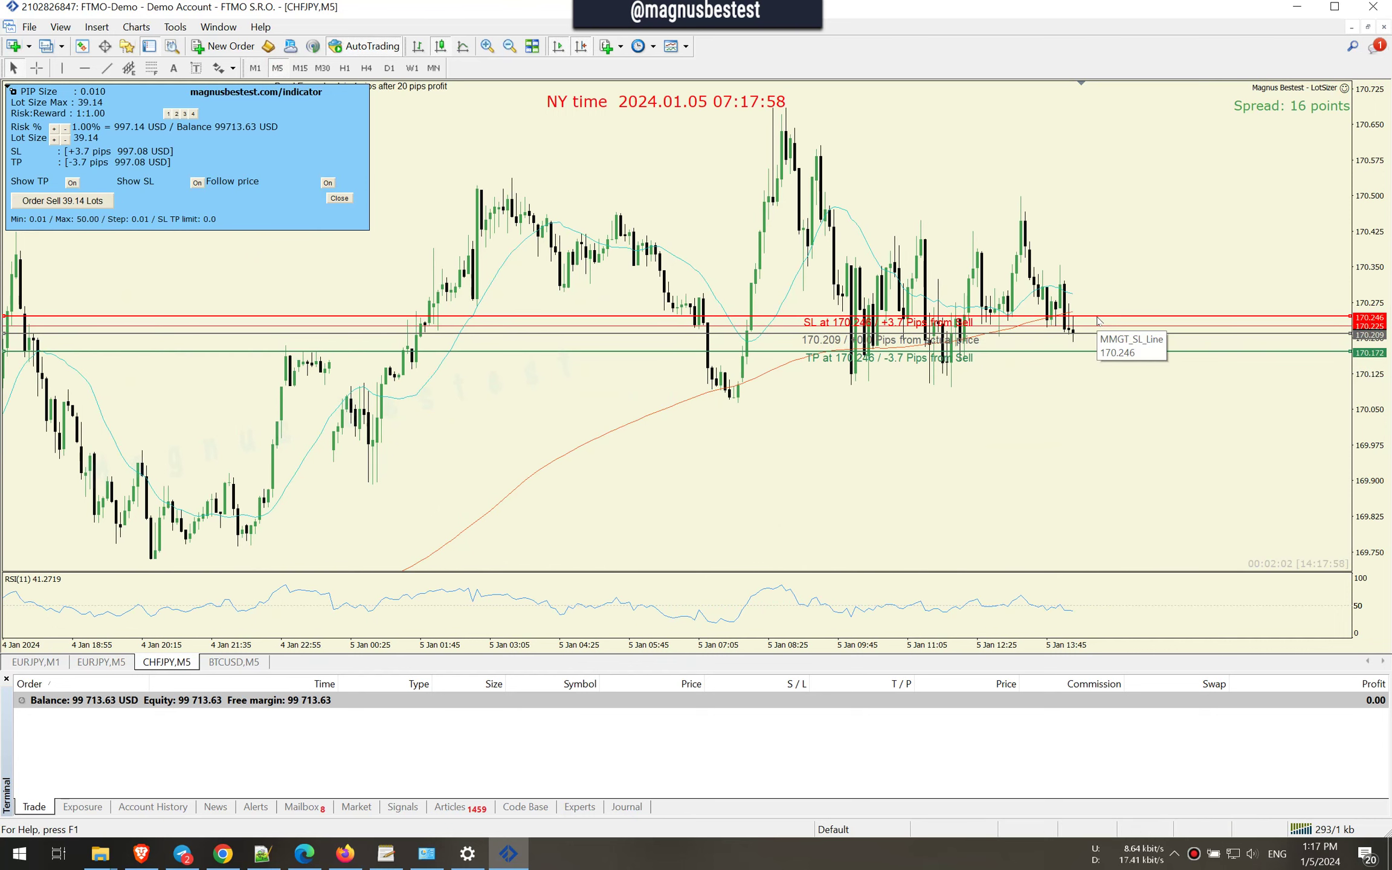
left_click(76, 206)
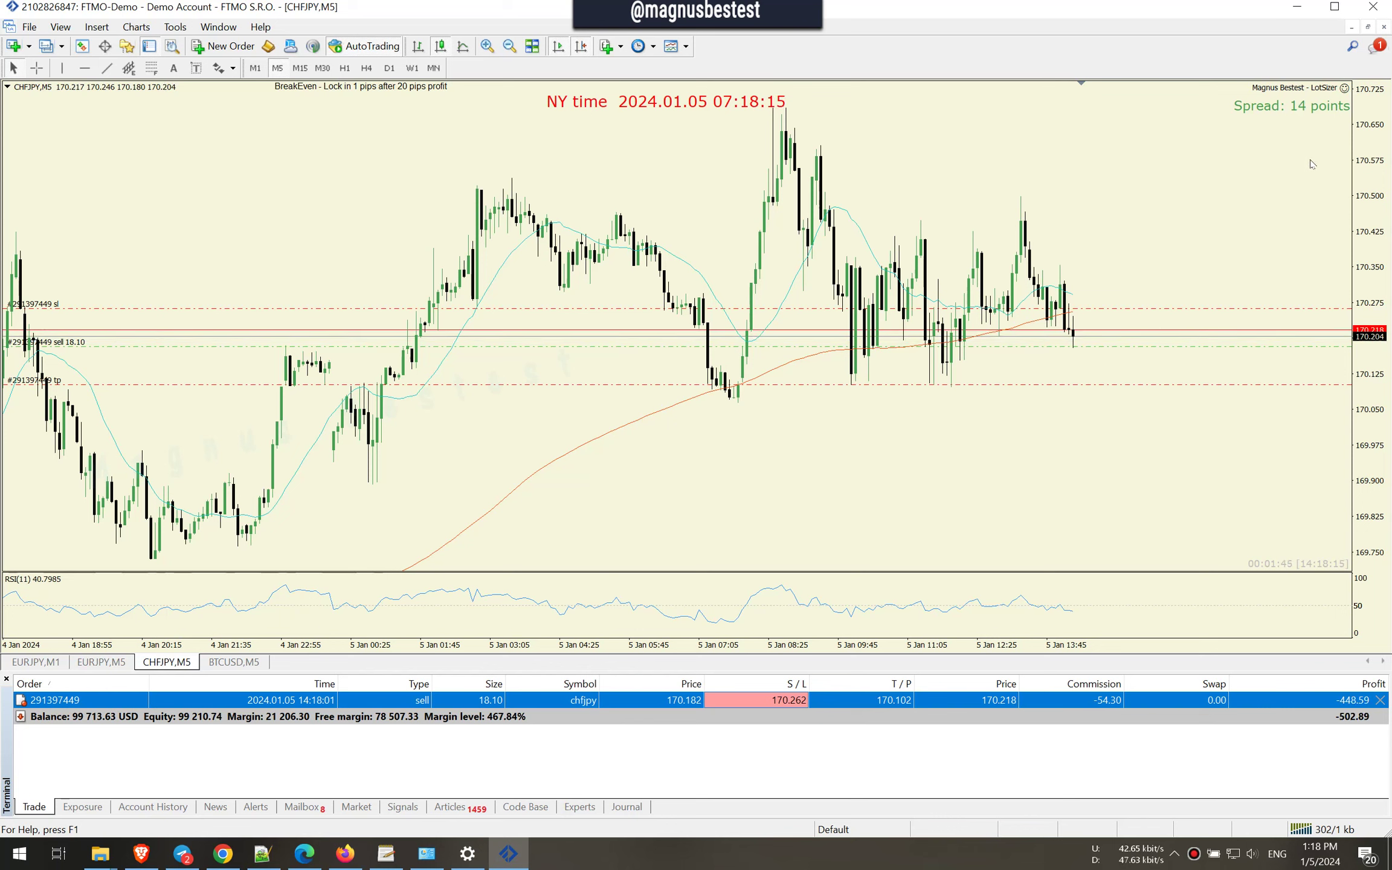
Examine the Order Lot value in the LotSizer expert's inputs and close the settings without changes.
left_click(1344, 89)
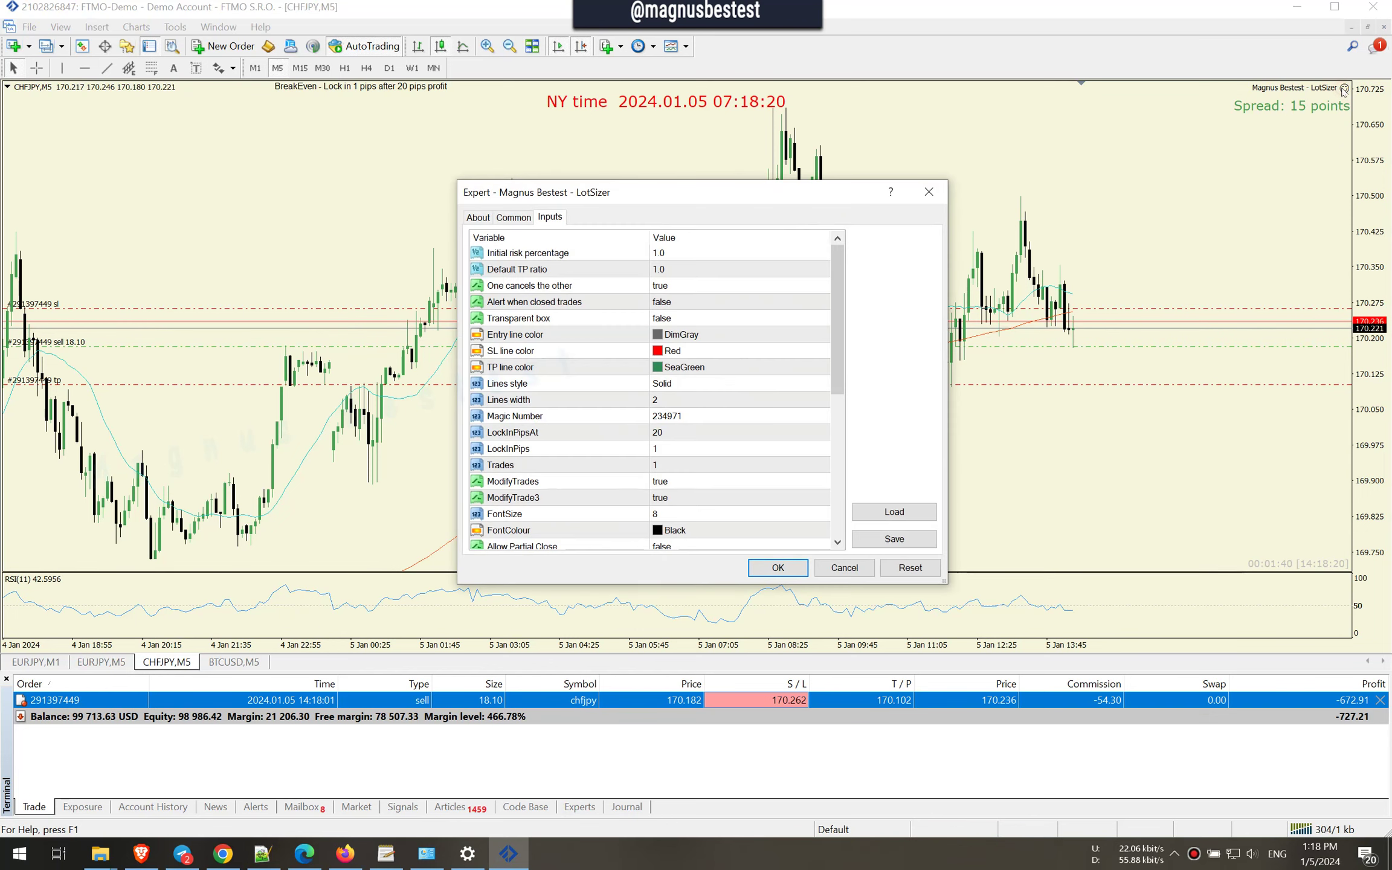
scroll(692, 466, "down", 5)
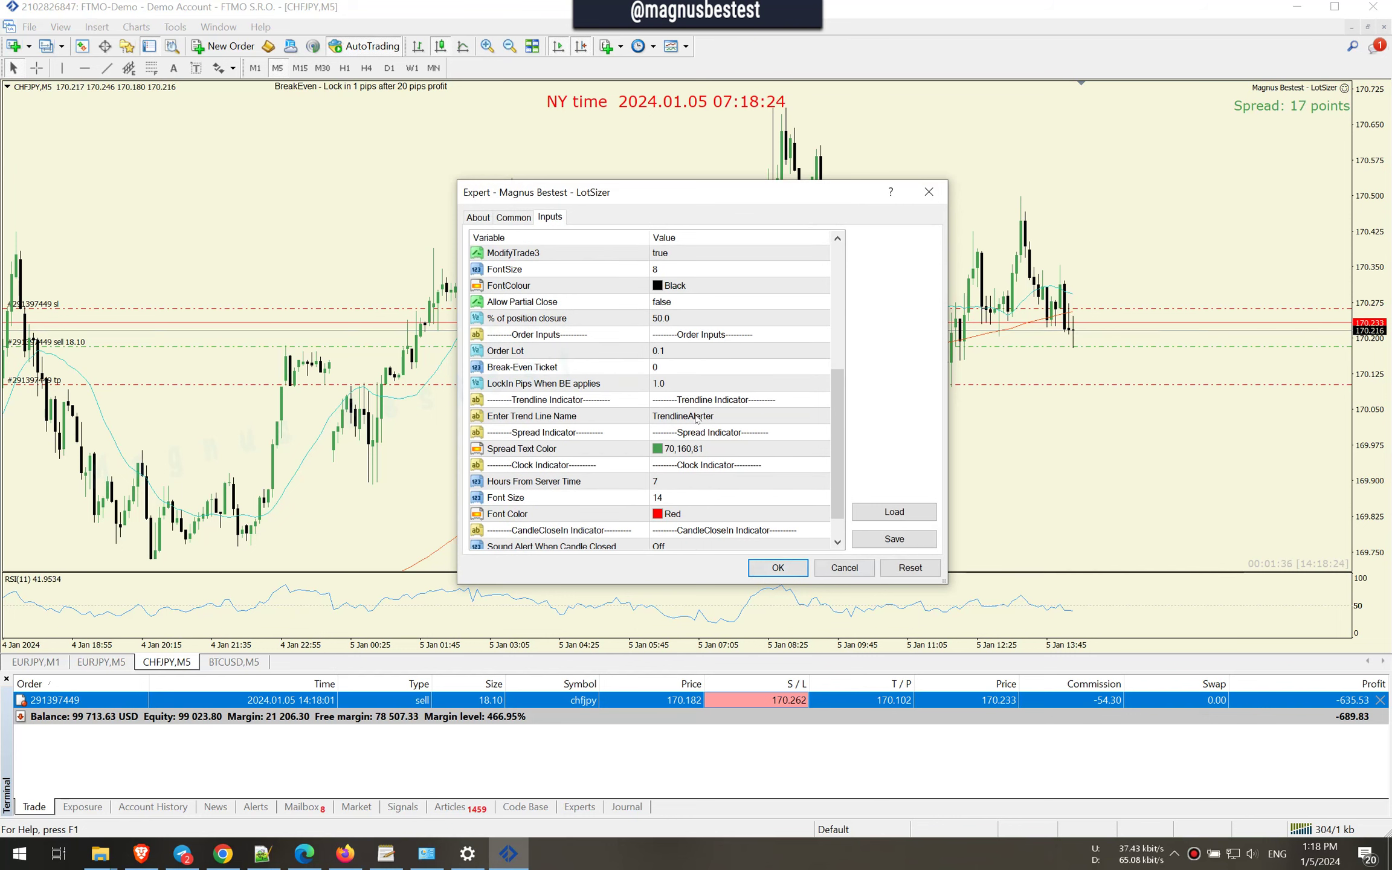
left_click(687, 352)
left_click(844, 568)
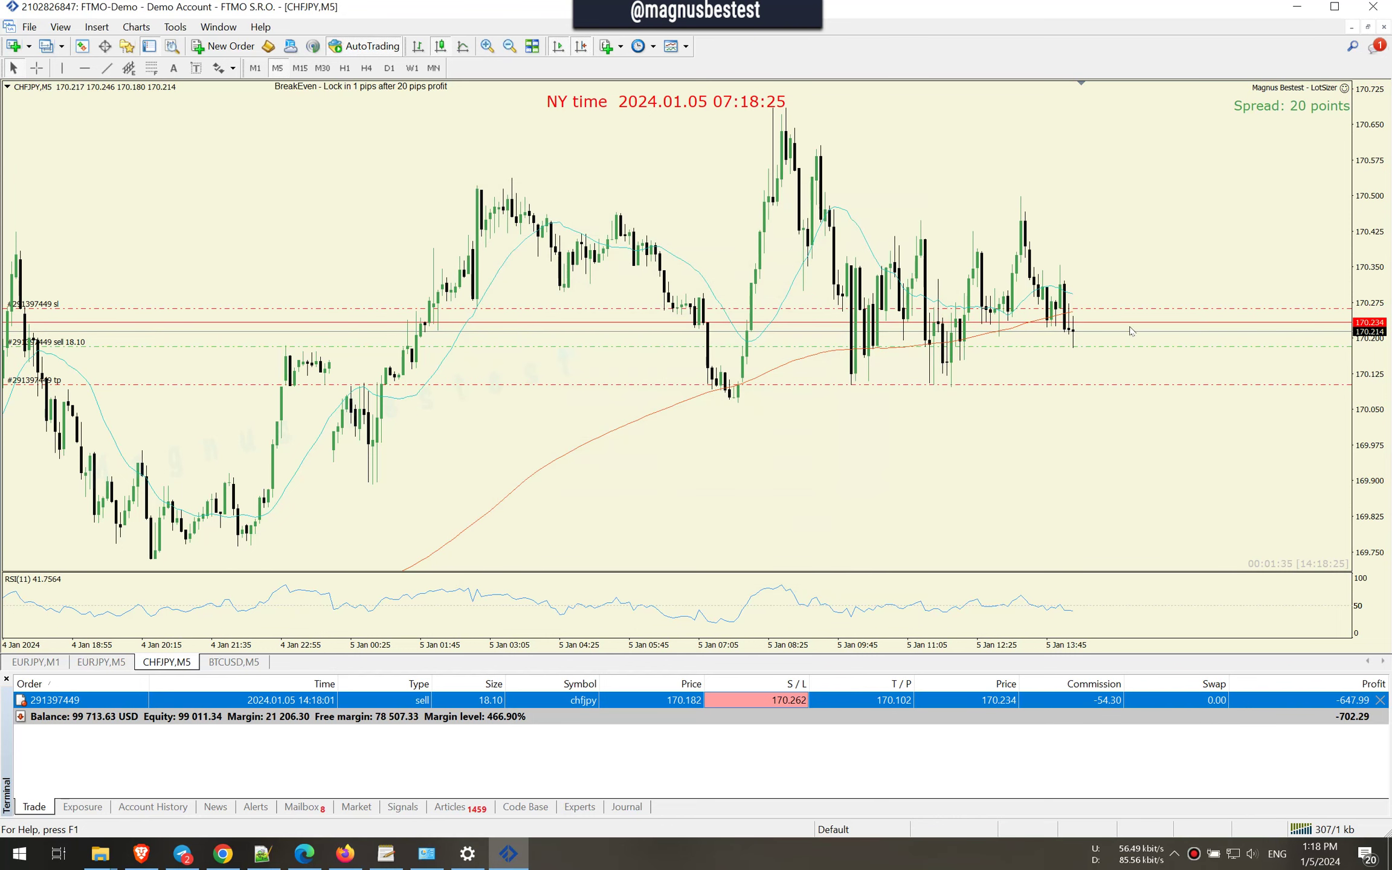
Open a 0.10-lot CHFJPY sell order with the stop loss at 170.389 and the take profit at 169.898.
middle_click(1095, 334)
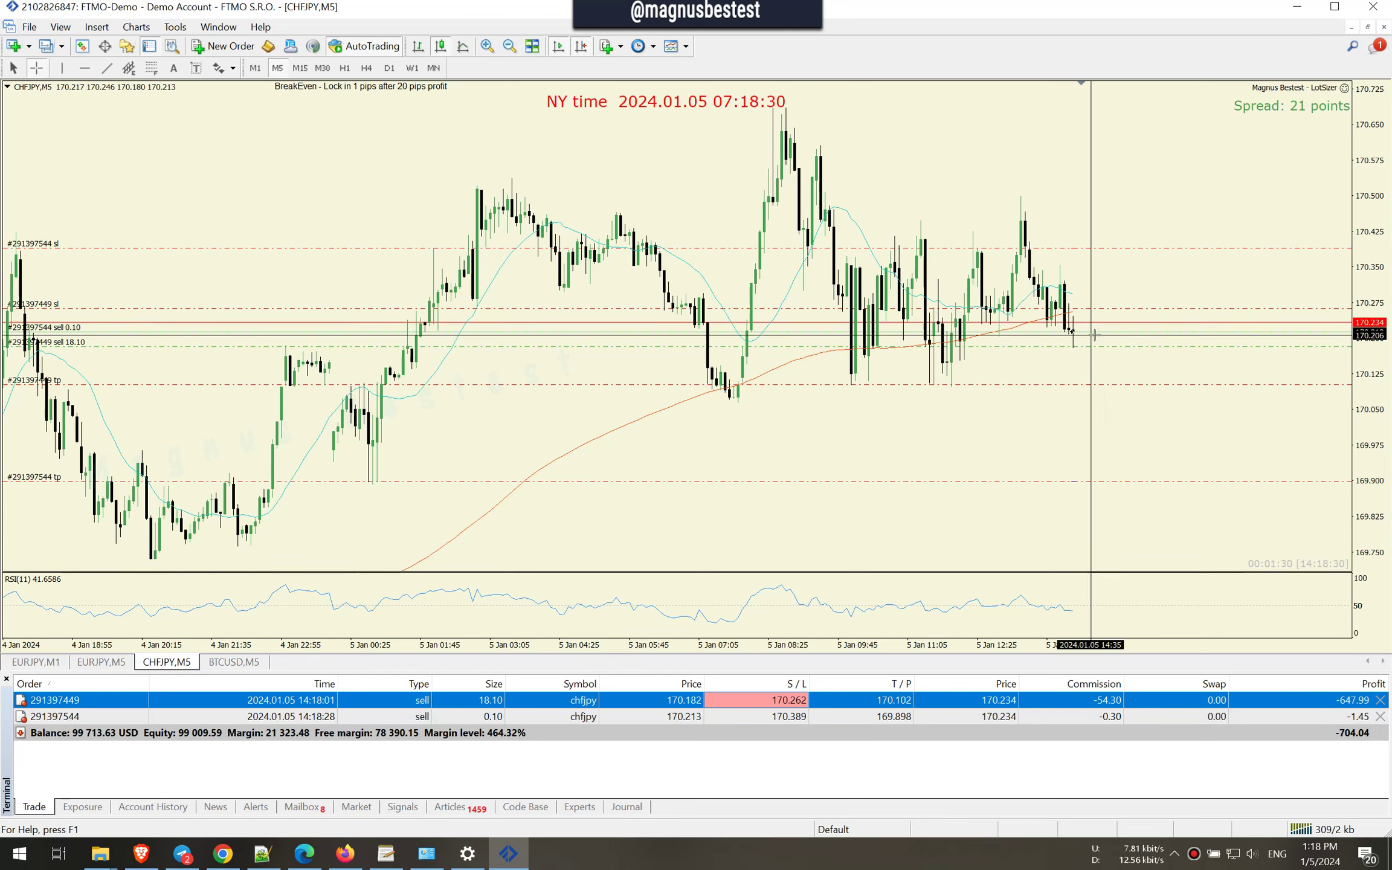
middle_click(1065, 379)
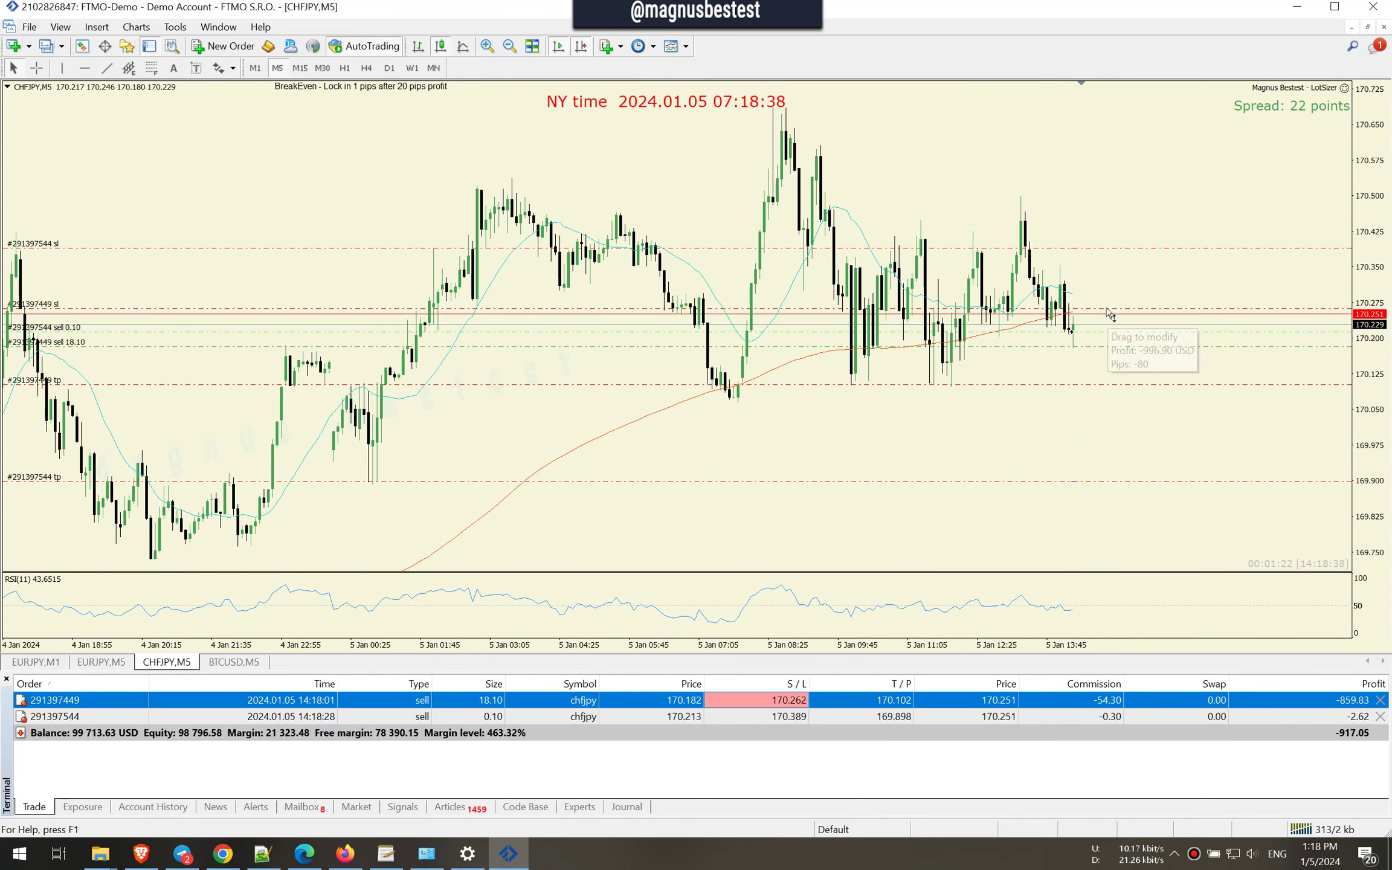
Move the 18.10-lot sell order's stop loss up to 170.271 on the chart.
left_click_drag(1106, 309, 1106, 298)
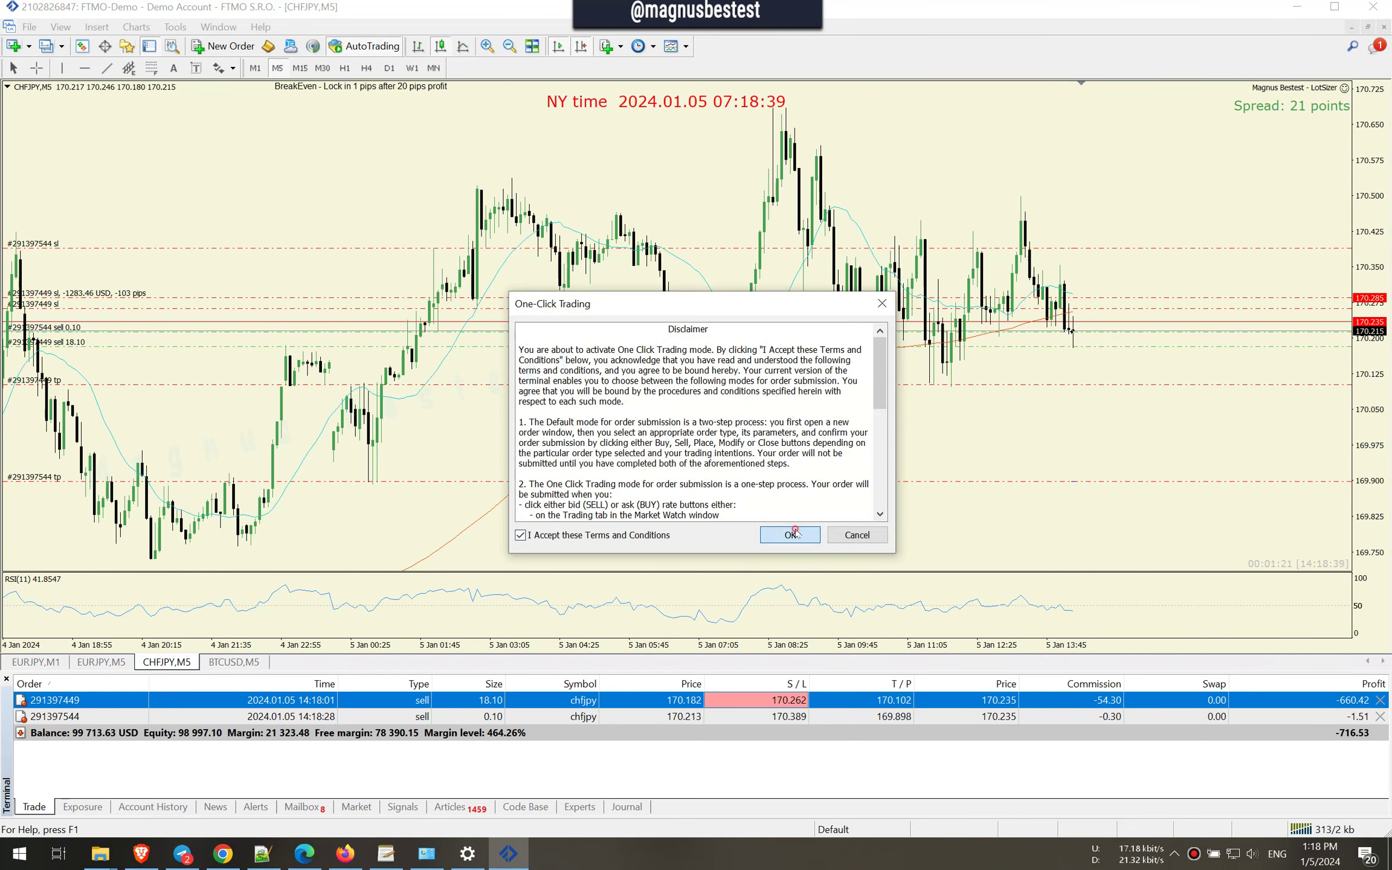
left_click(856, 535)
mouse_move(1108, 331)
left_mouse_down()
mouse_move(1118, 323)
mouse_move(1087, 313)
mouse_move(1104, 306)
left_mouse_up()
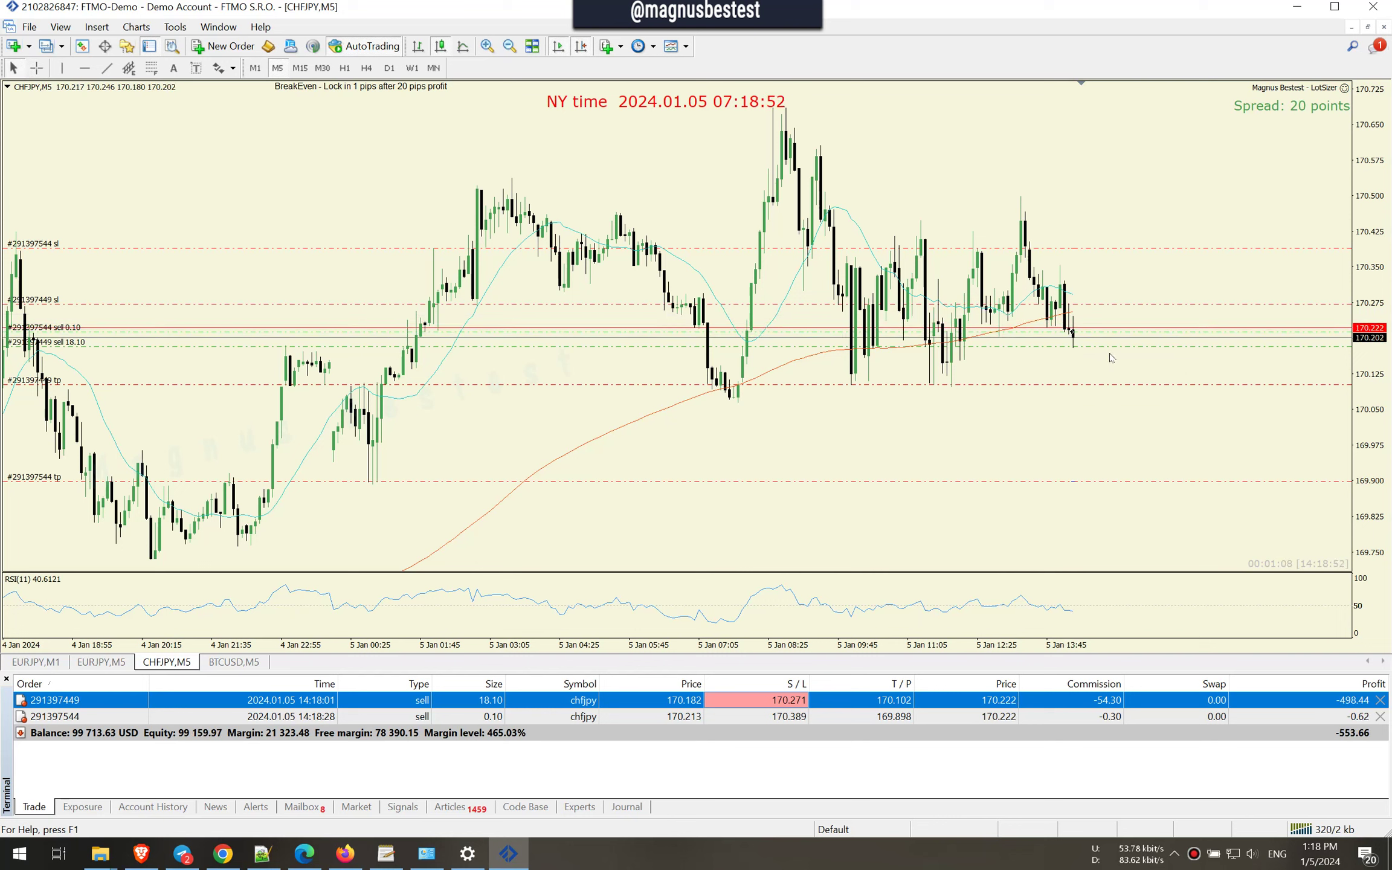
Move the 0.10-lot order's stop loss to 170.288 and take profit to 170.099, and the 18.10-lot order's take profit to 170.096.
left_click_drag(1118, 337, 1126, 292)
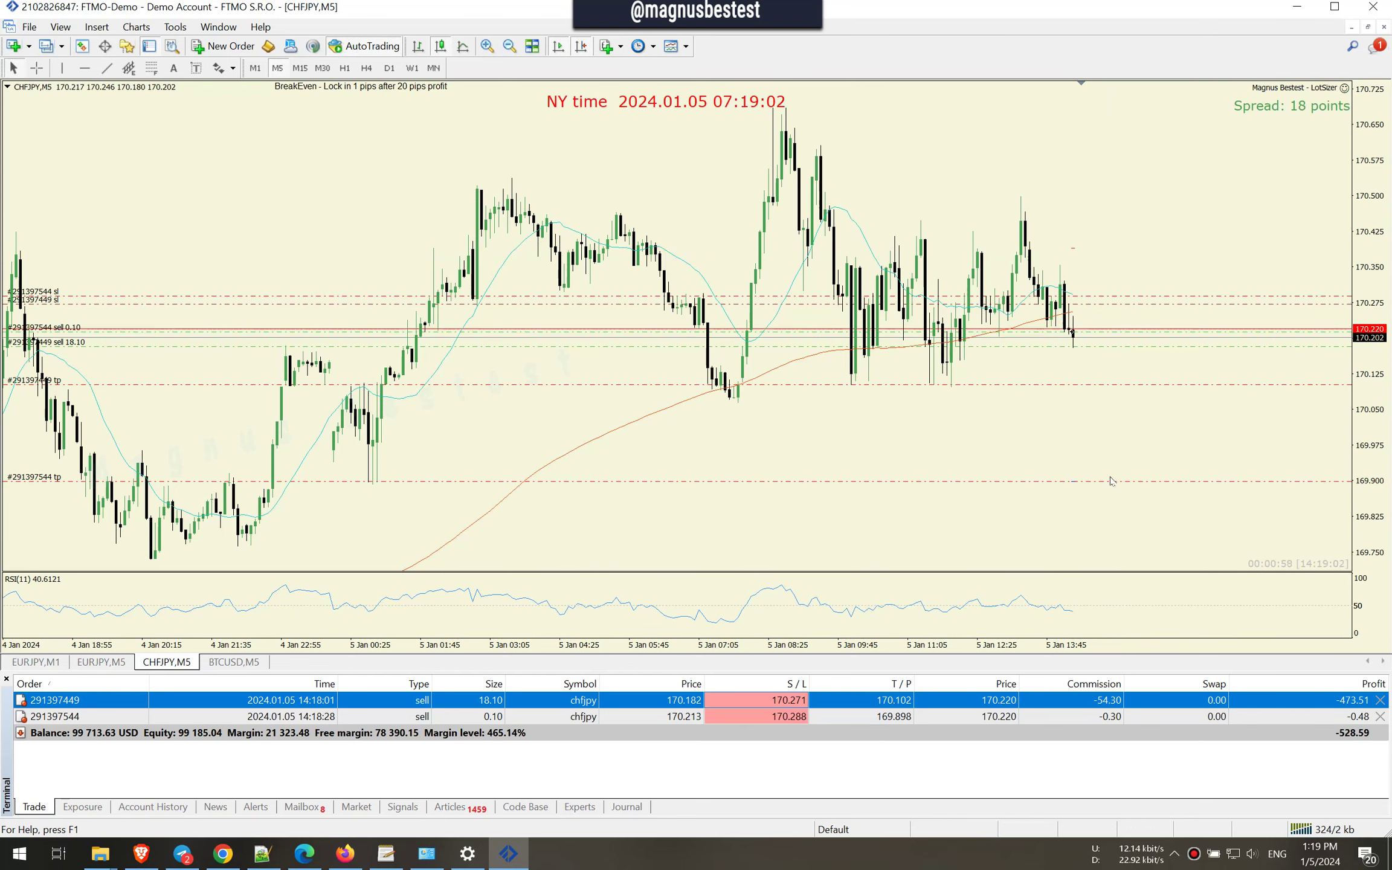
left_click_drag(1111, 481, 1116, 396)
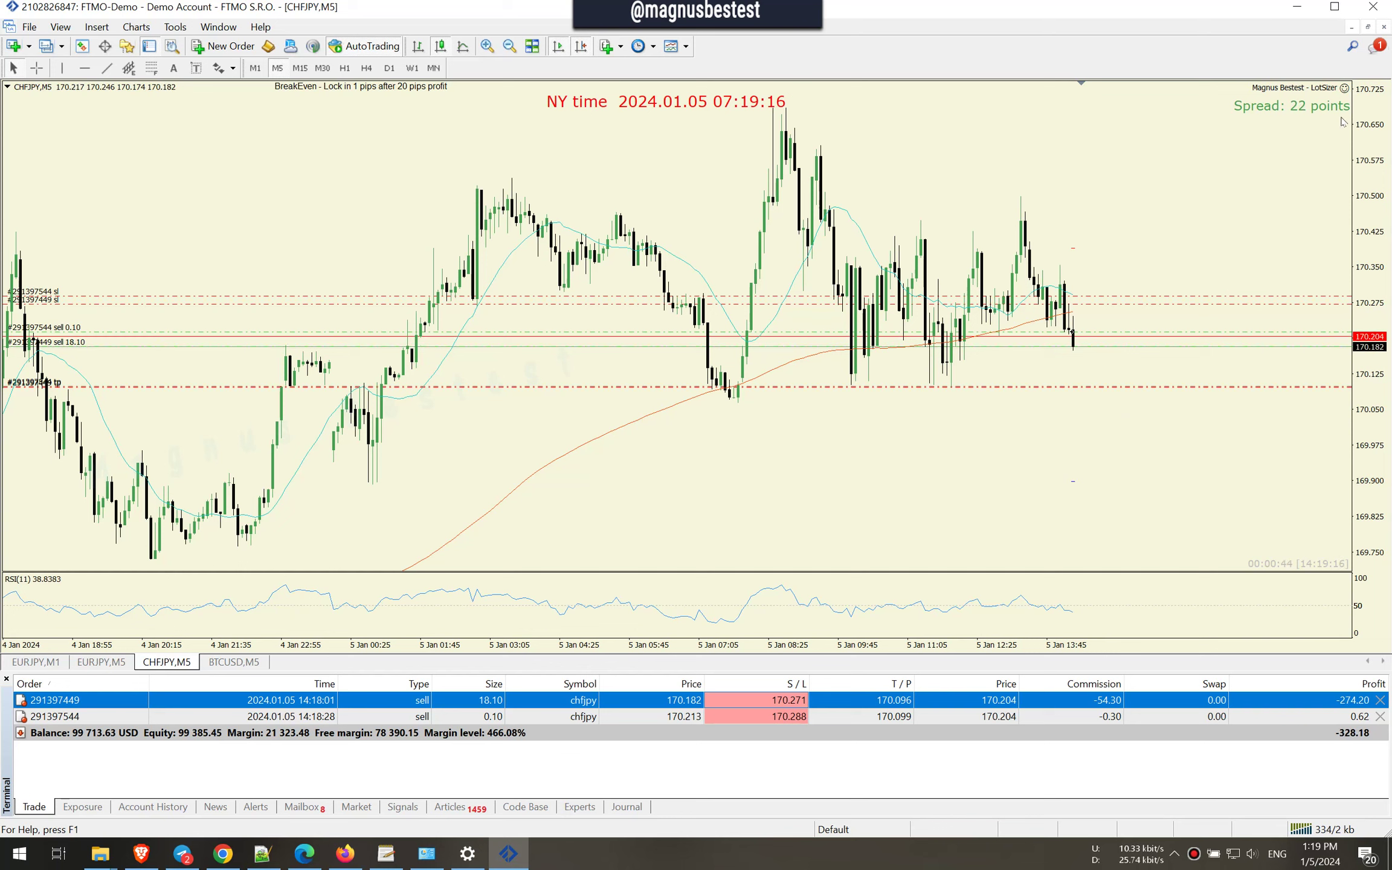
Examine the initial risk percentage and default TP ratio in the LotSizer expert's inputs, keeping the dialog clear of recent candles.
left_click(1344, 88)
left_click_drag(767, 195, 532, 150)
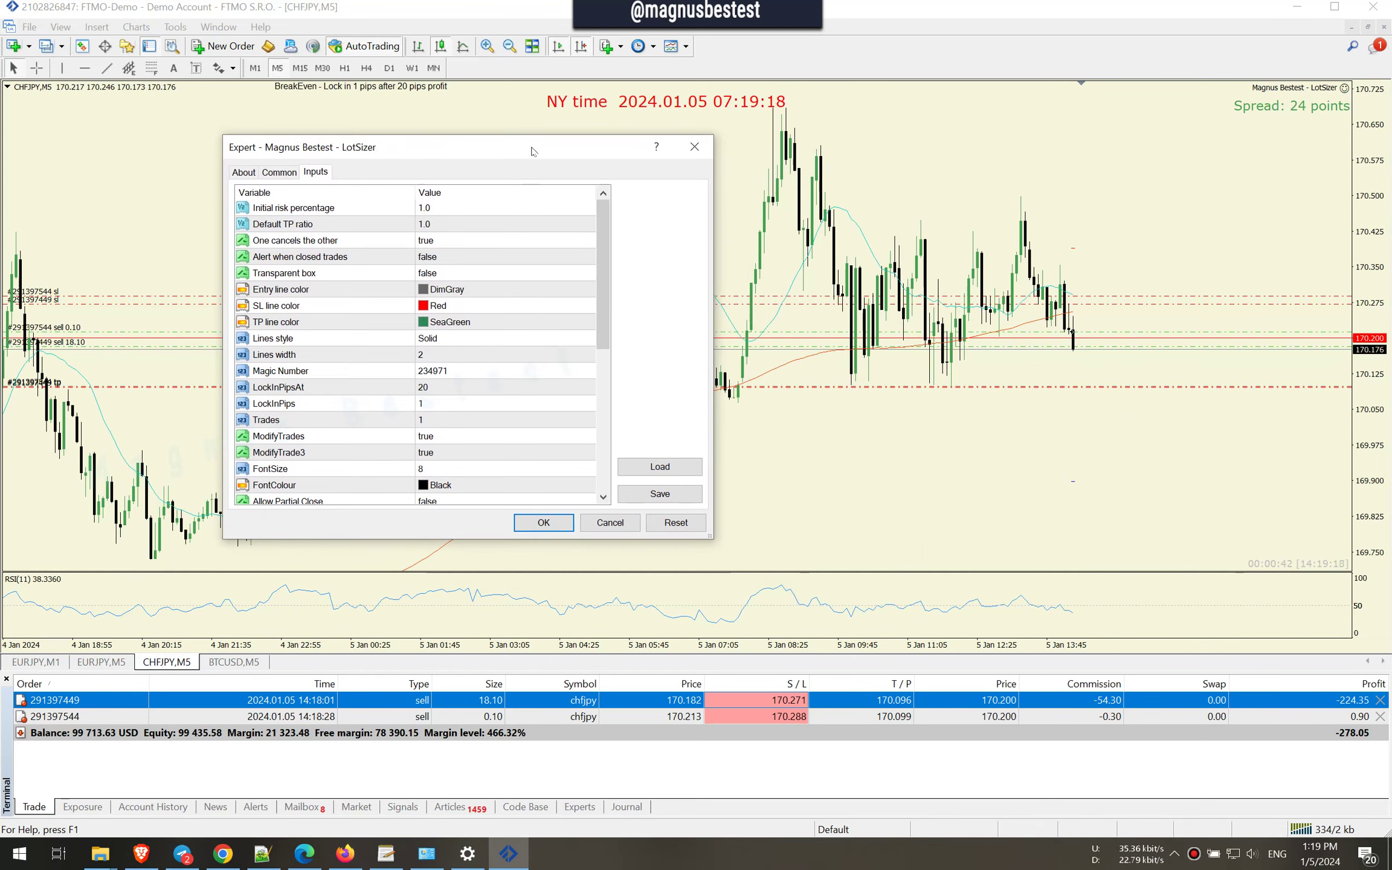
left_click_drag(603, 242, 602, 275)
left_click(440, 211)
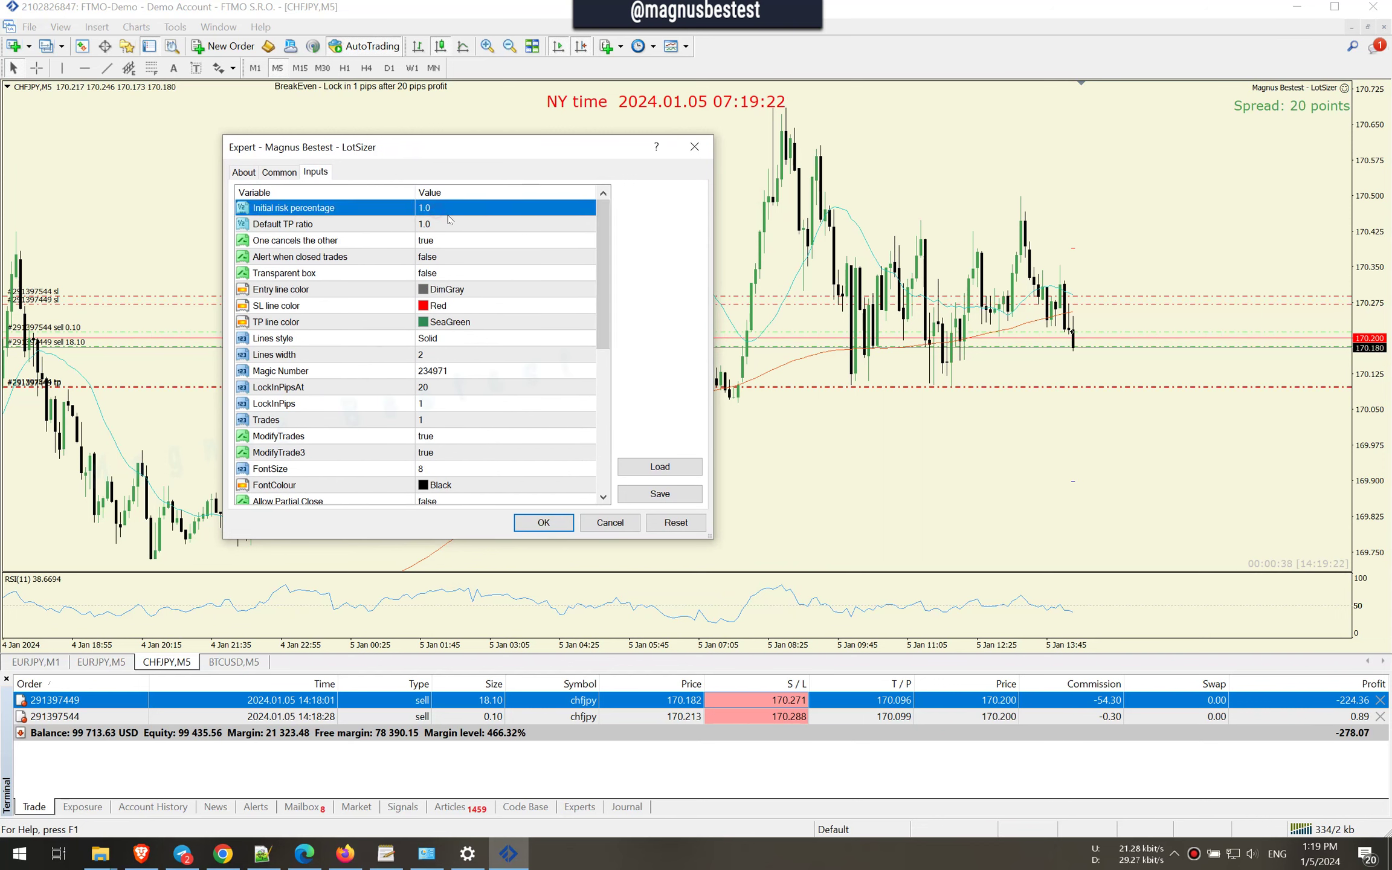
left_click(355, 226)
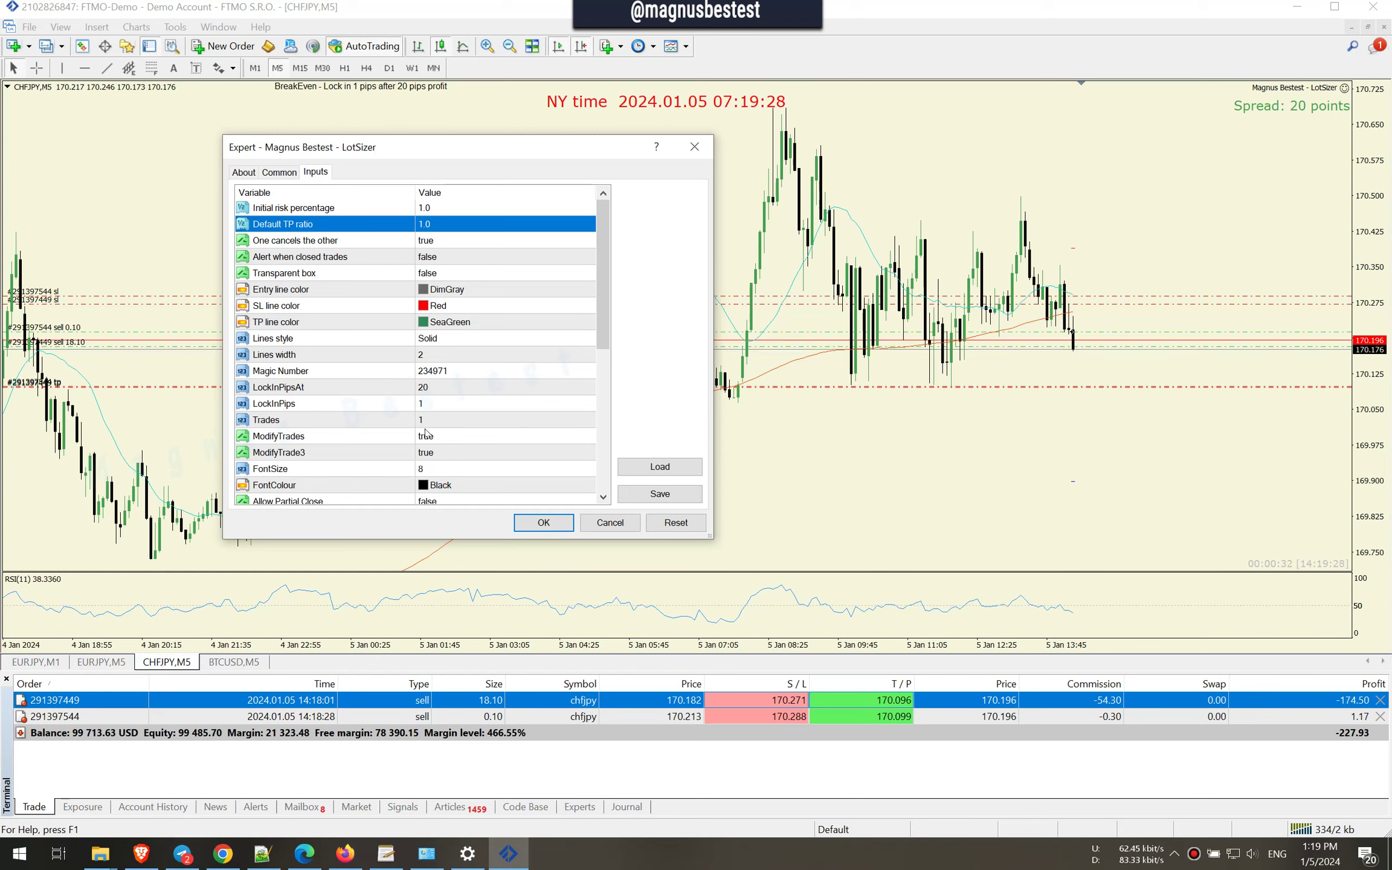
Set LockInPipsAt to 5 in the LotSizer expert's inputs.
left_click(442, 403)
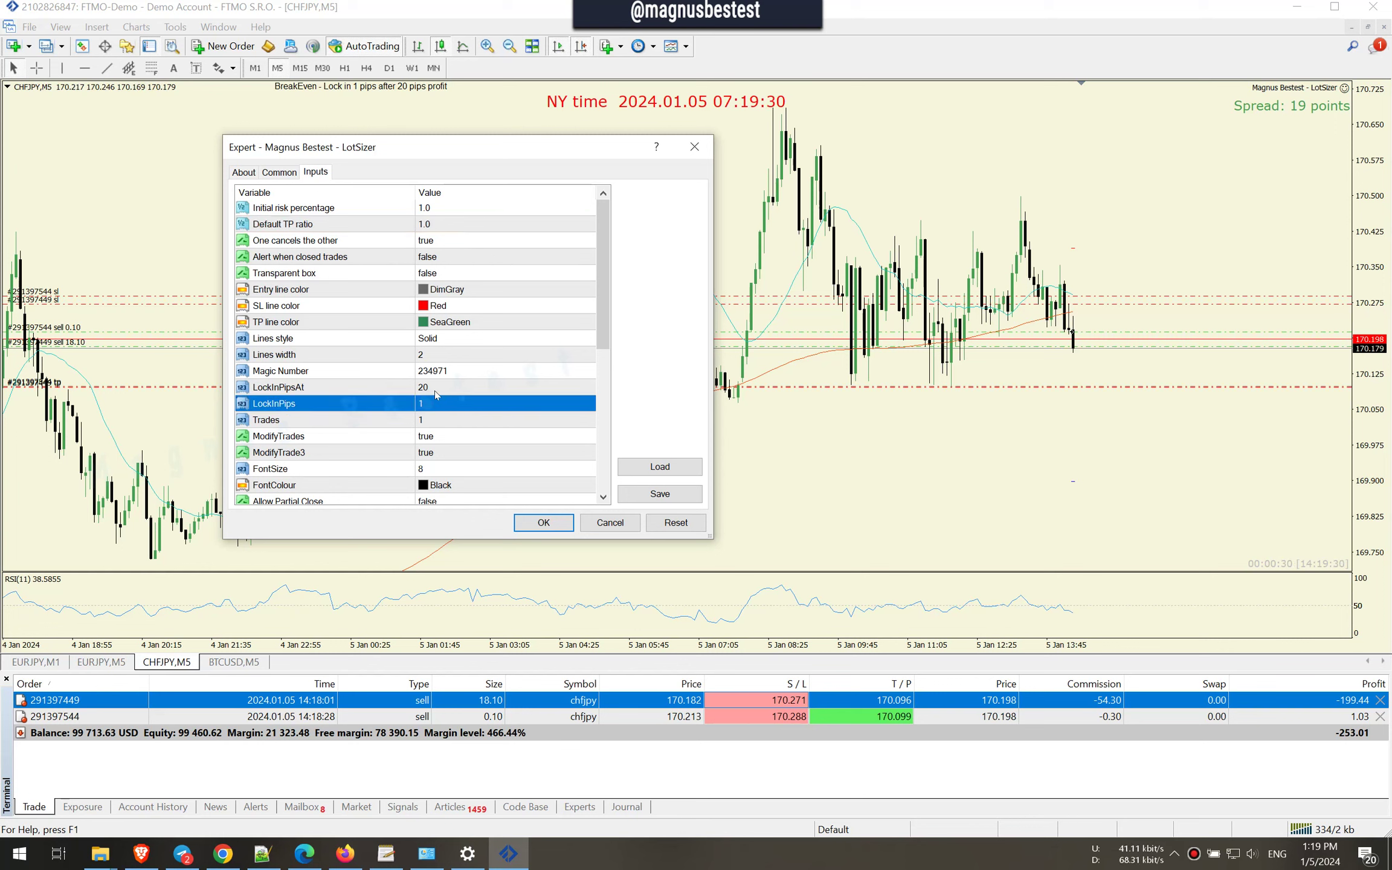
left_click(434, 390)
left_click(435, 391)
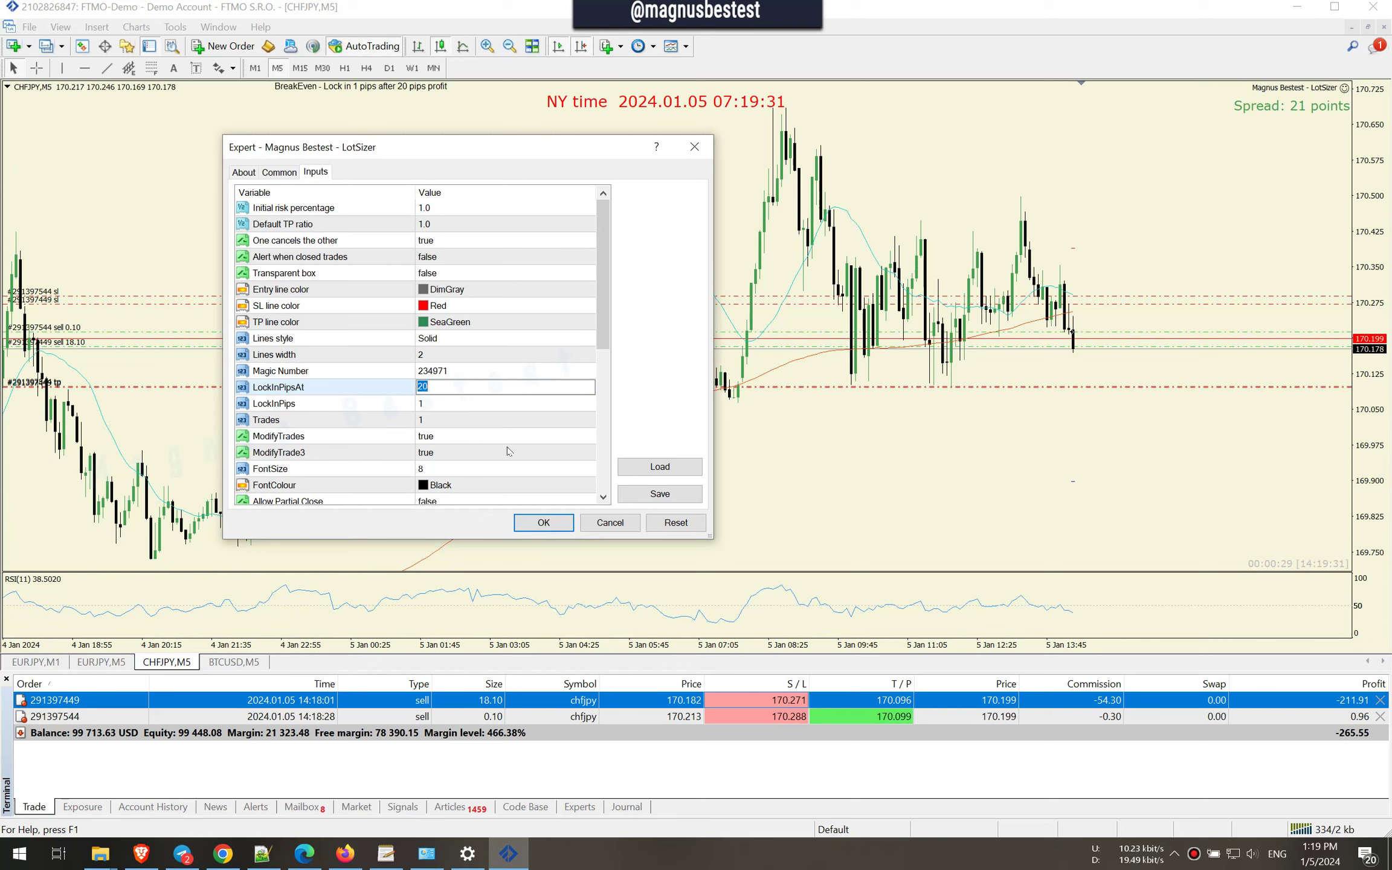
type("5")
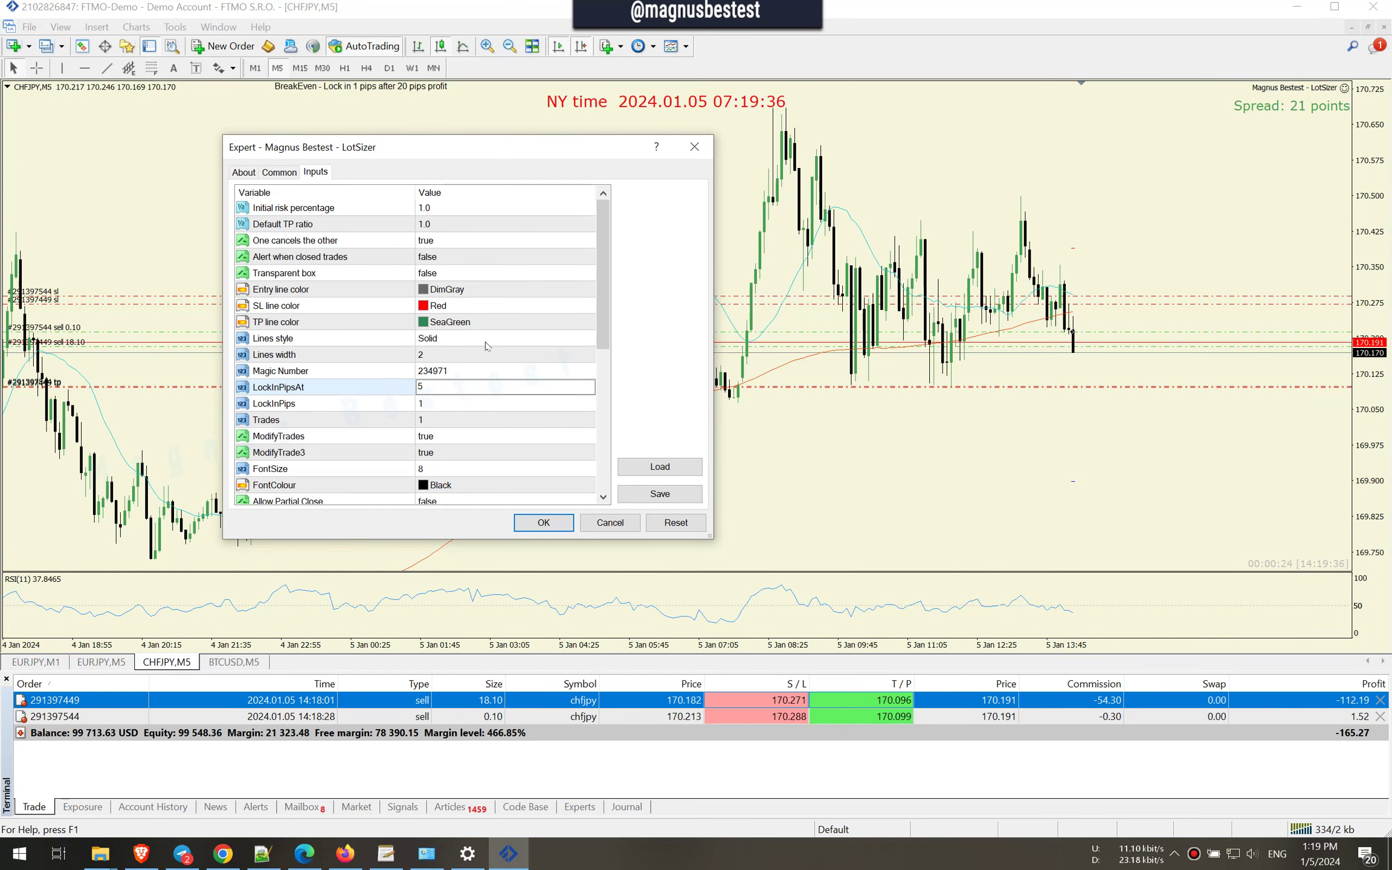
left_click(458, 407)
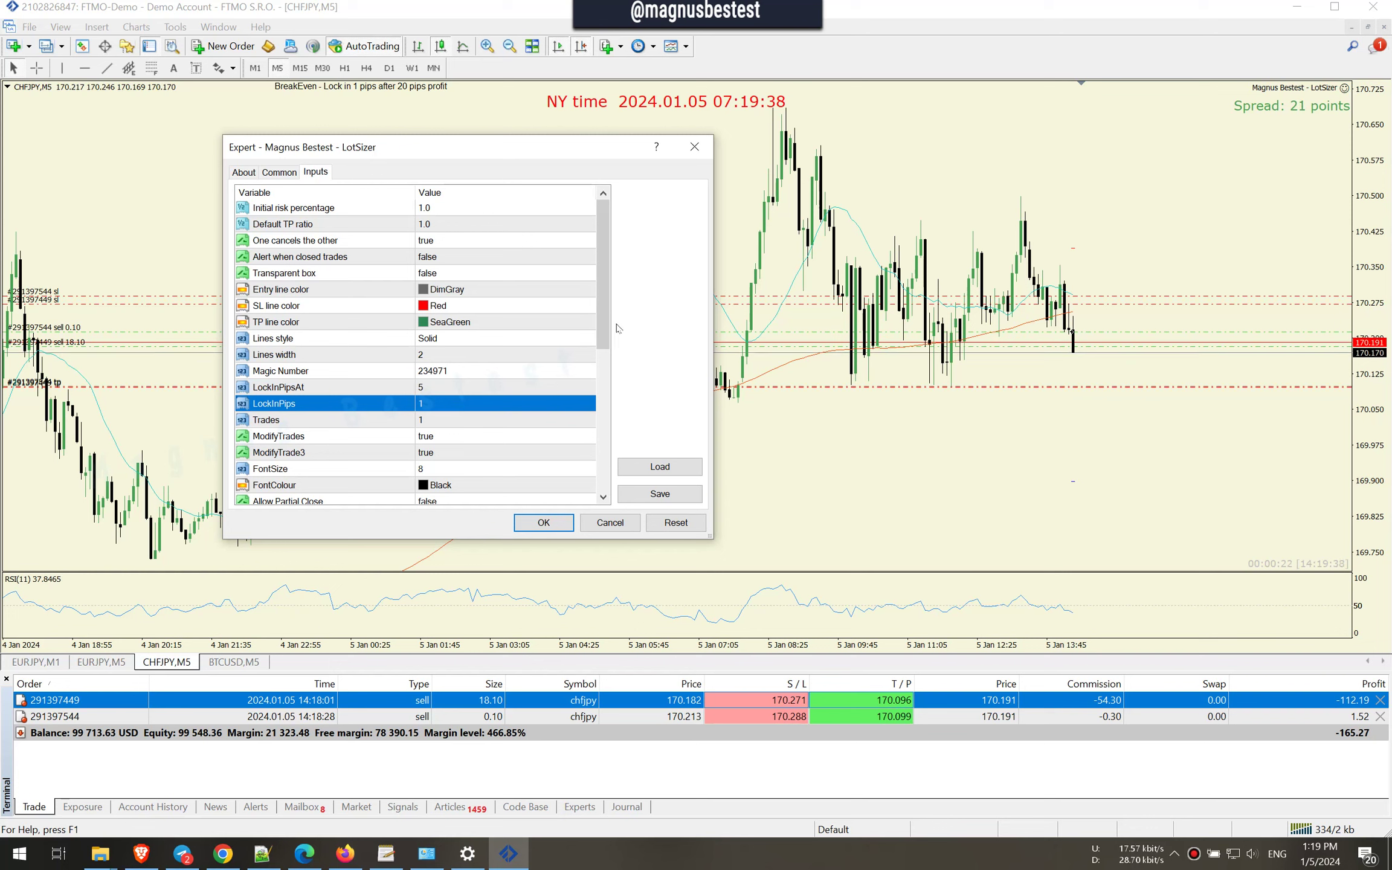
Examine the ModifyTrades, Allow Partial Close, position closure percentage and Order Lot inputs of the LotSizer expert.
scroll(623, 333, "down", 2)
left_click(531, 343)
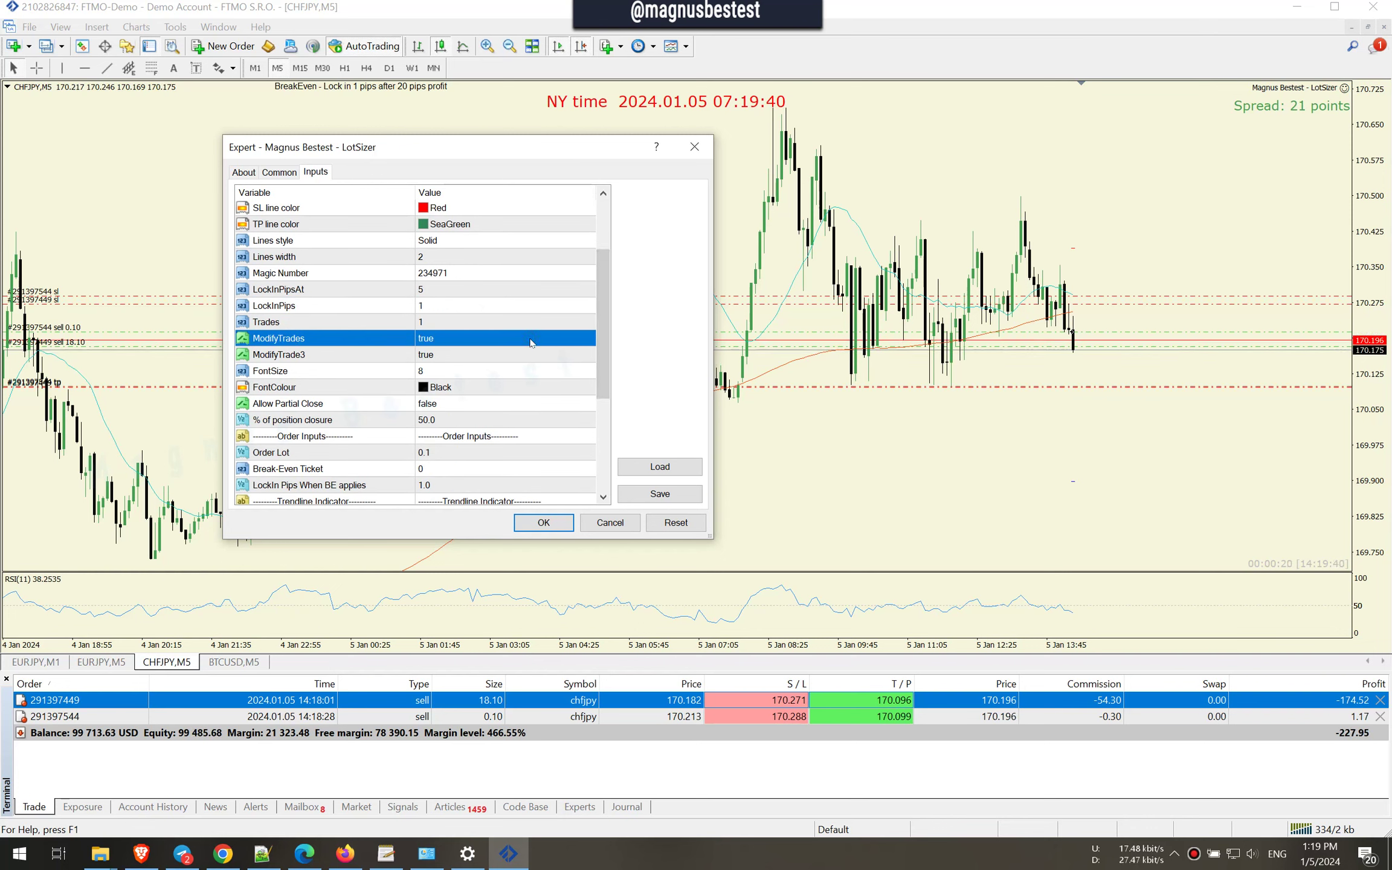
scroll(525, 377, "down", 1)
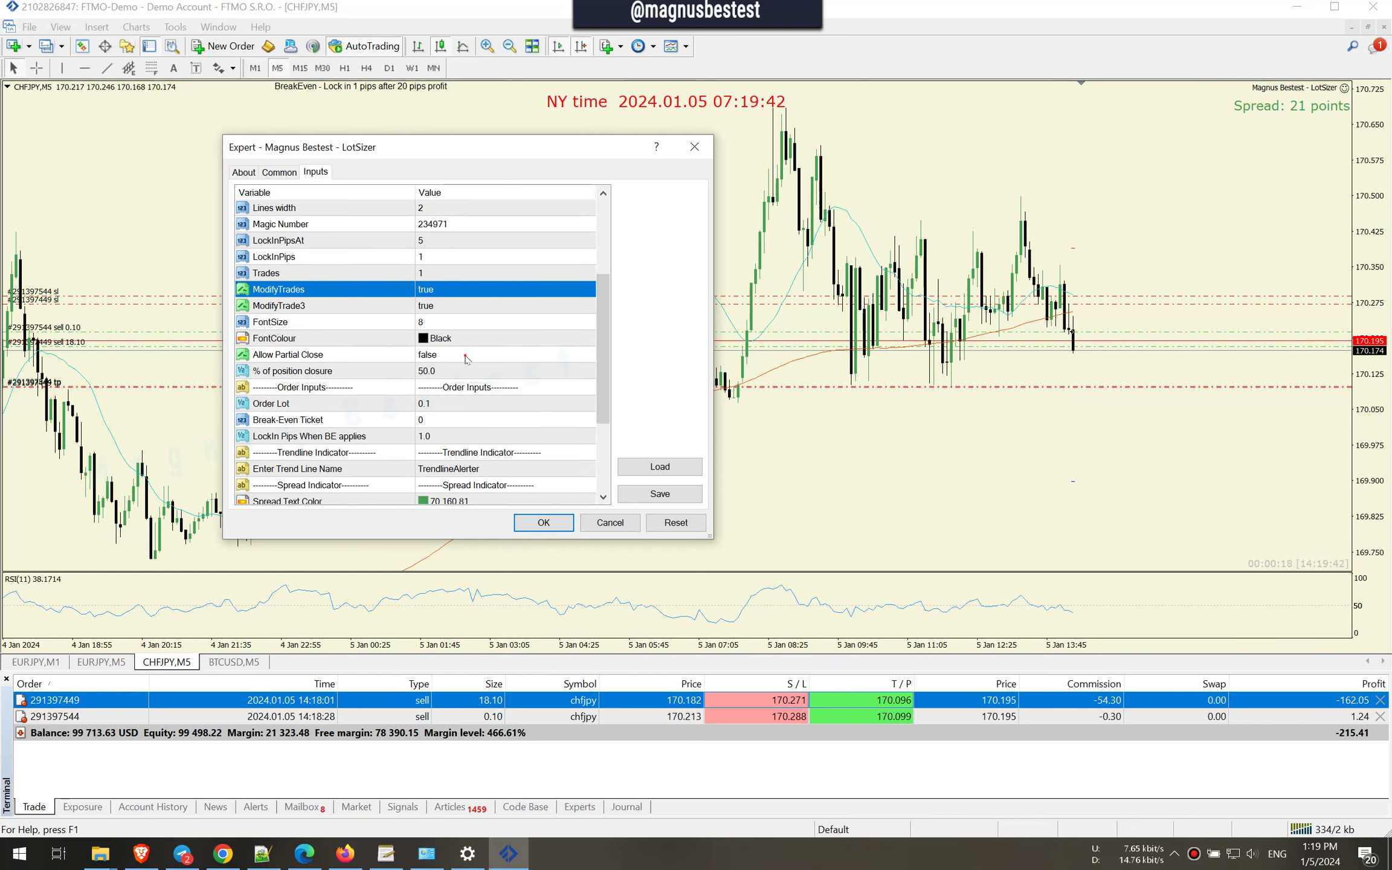
left_click(466, 358)
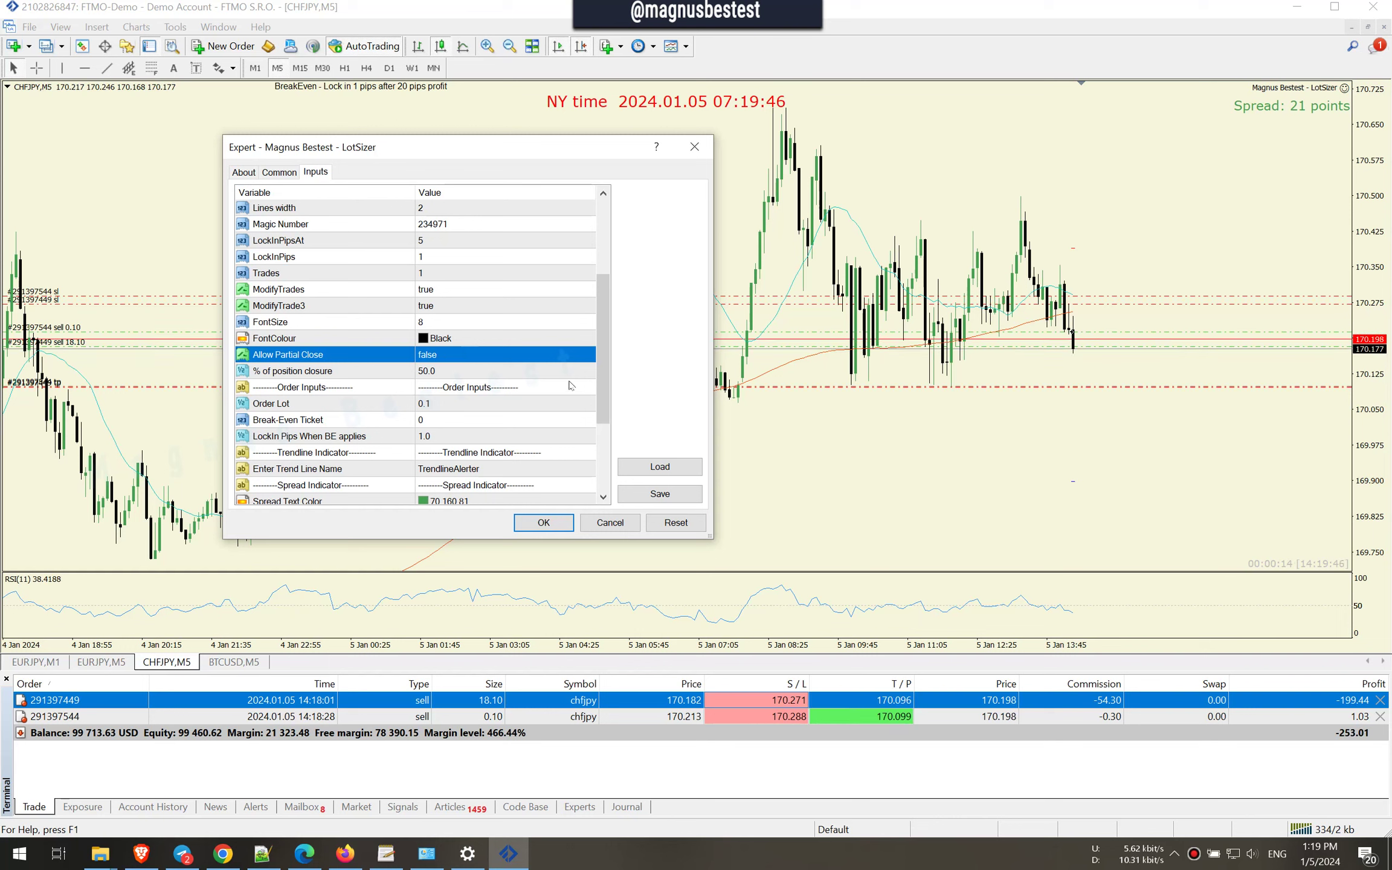
left_click_drag(602, 361, 602, 383)
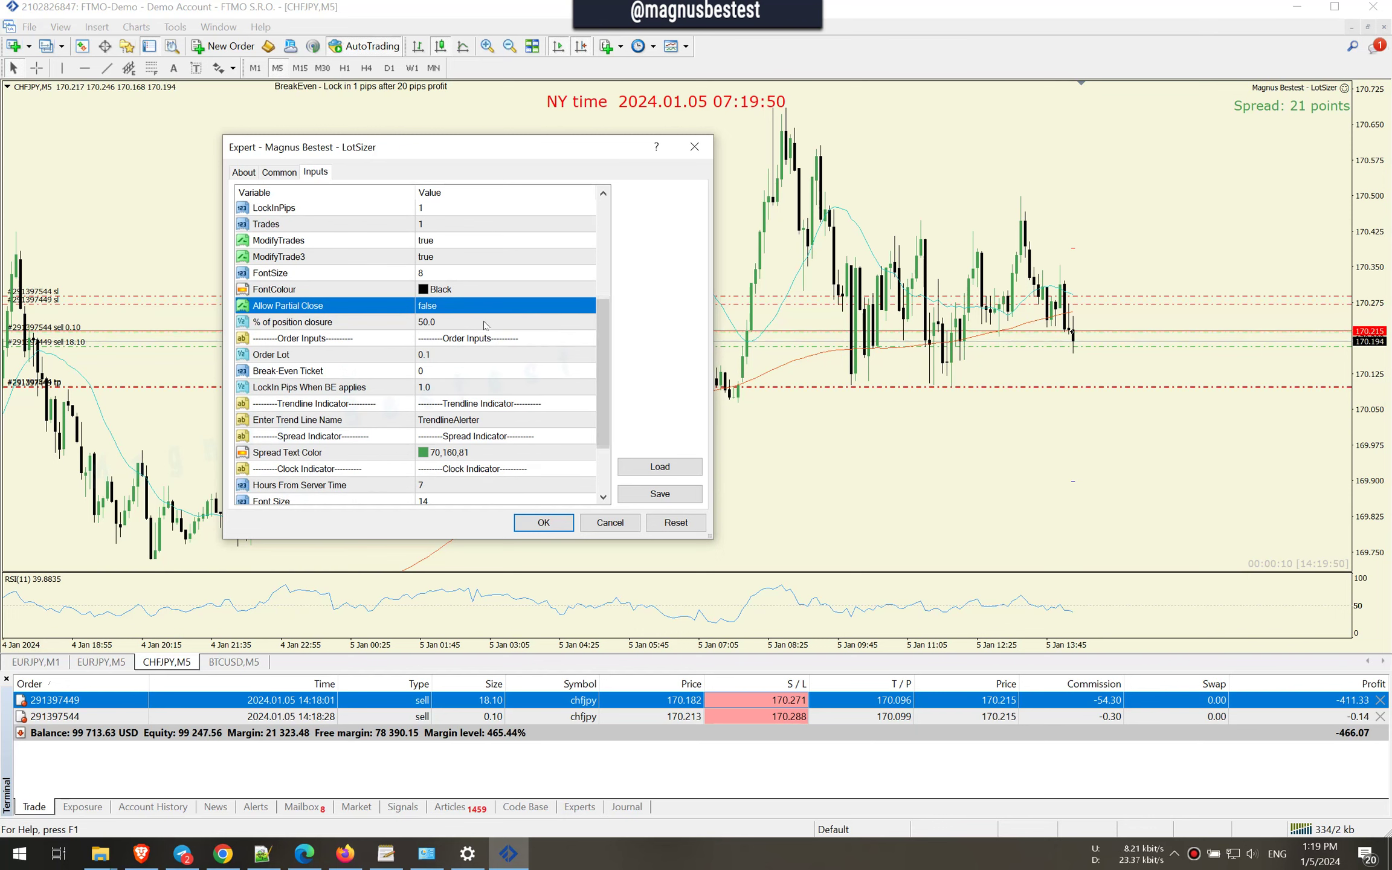
key("Down")
key("Down")
key("Down")
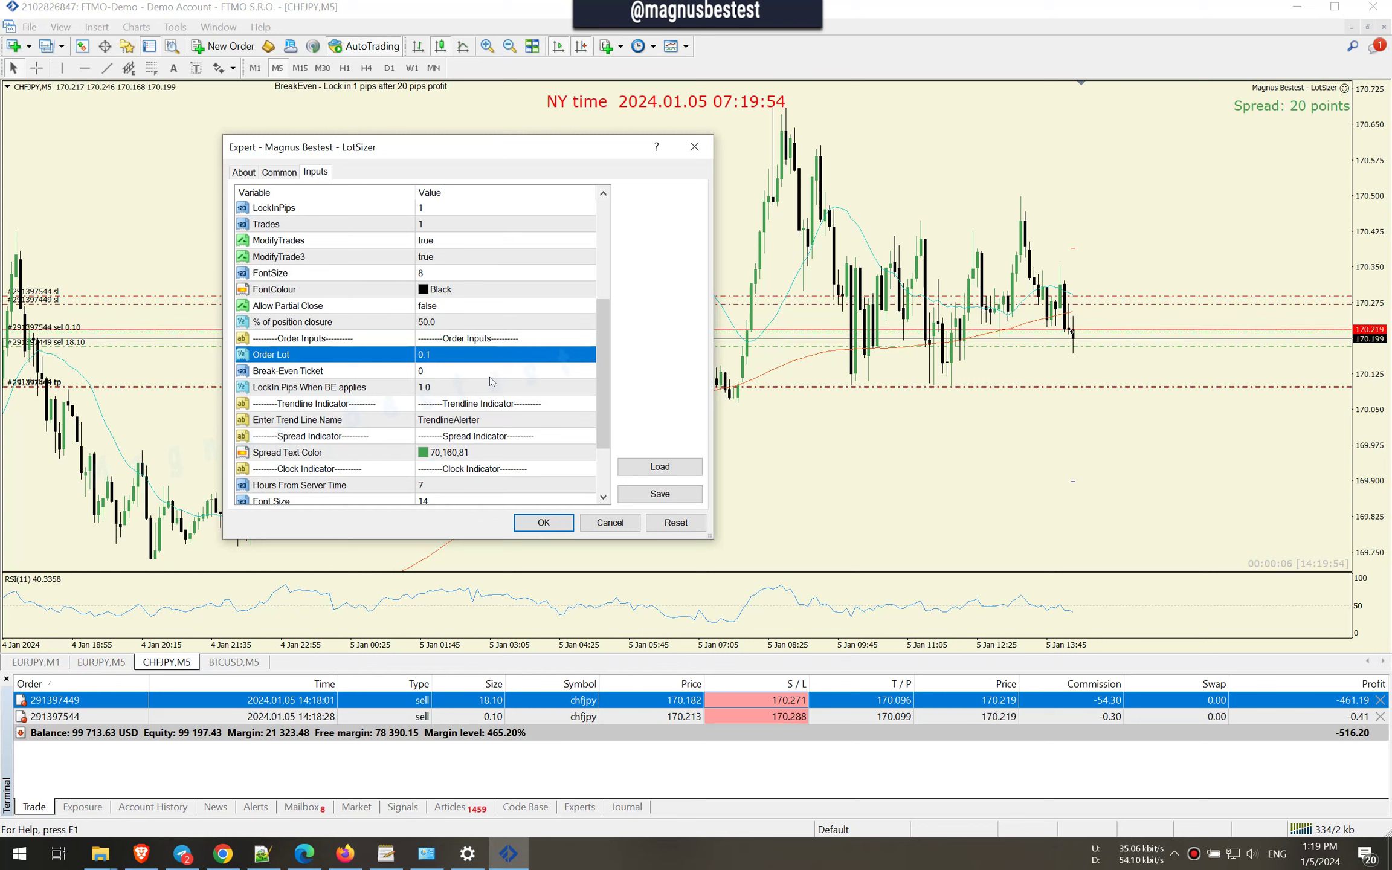
Examine the break-even LockIn Pips and trend line name inputs and close the expert's settings without saving.
left_click(495, 392)
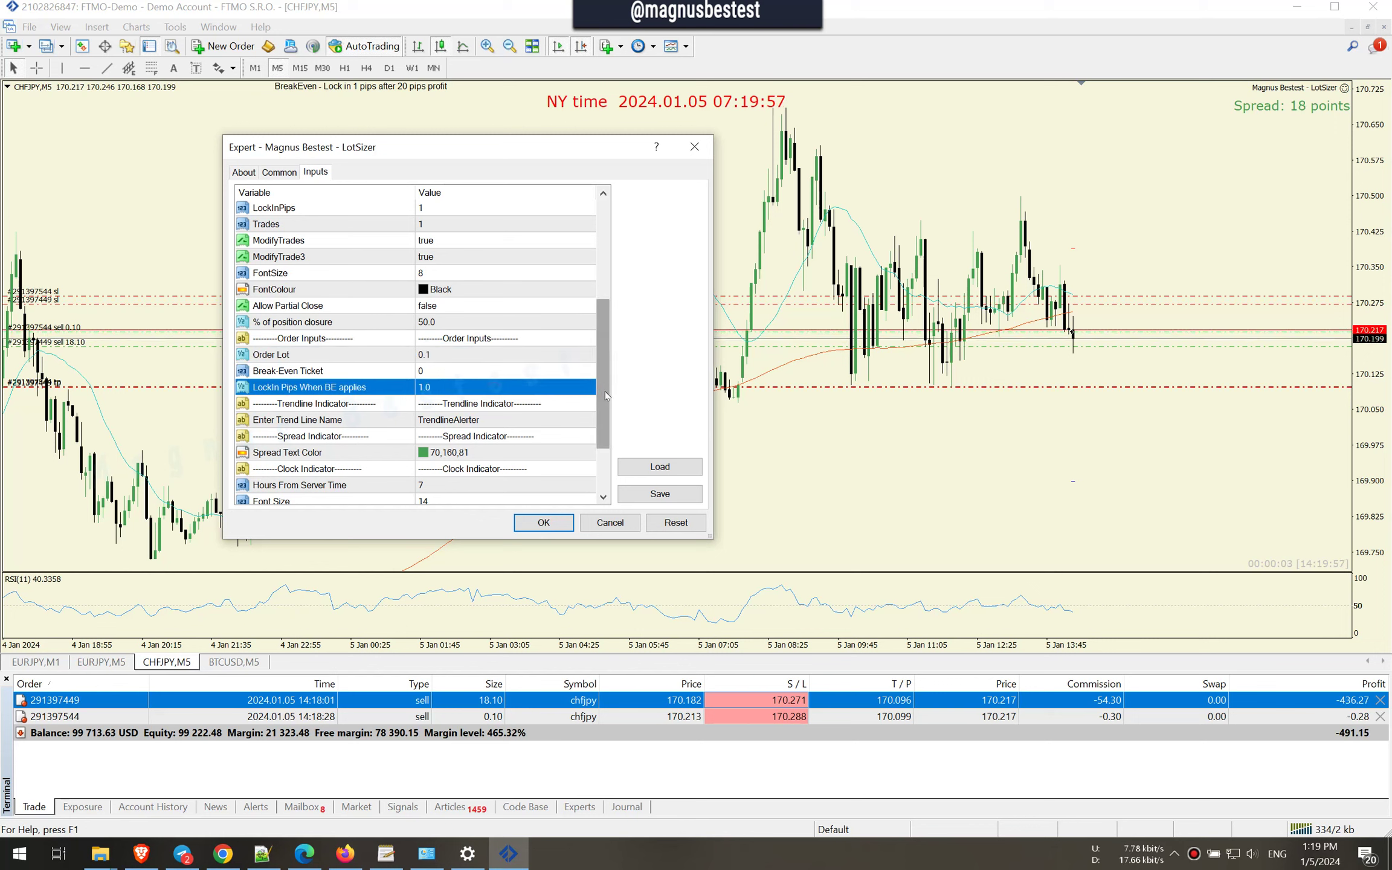
left_click_drag(604, 394, 589, 444)
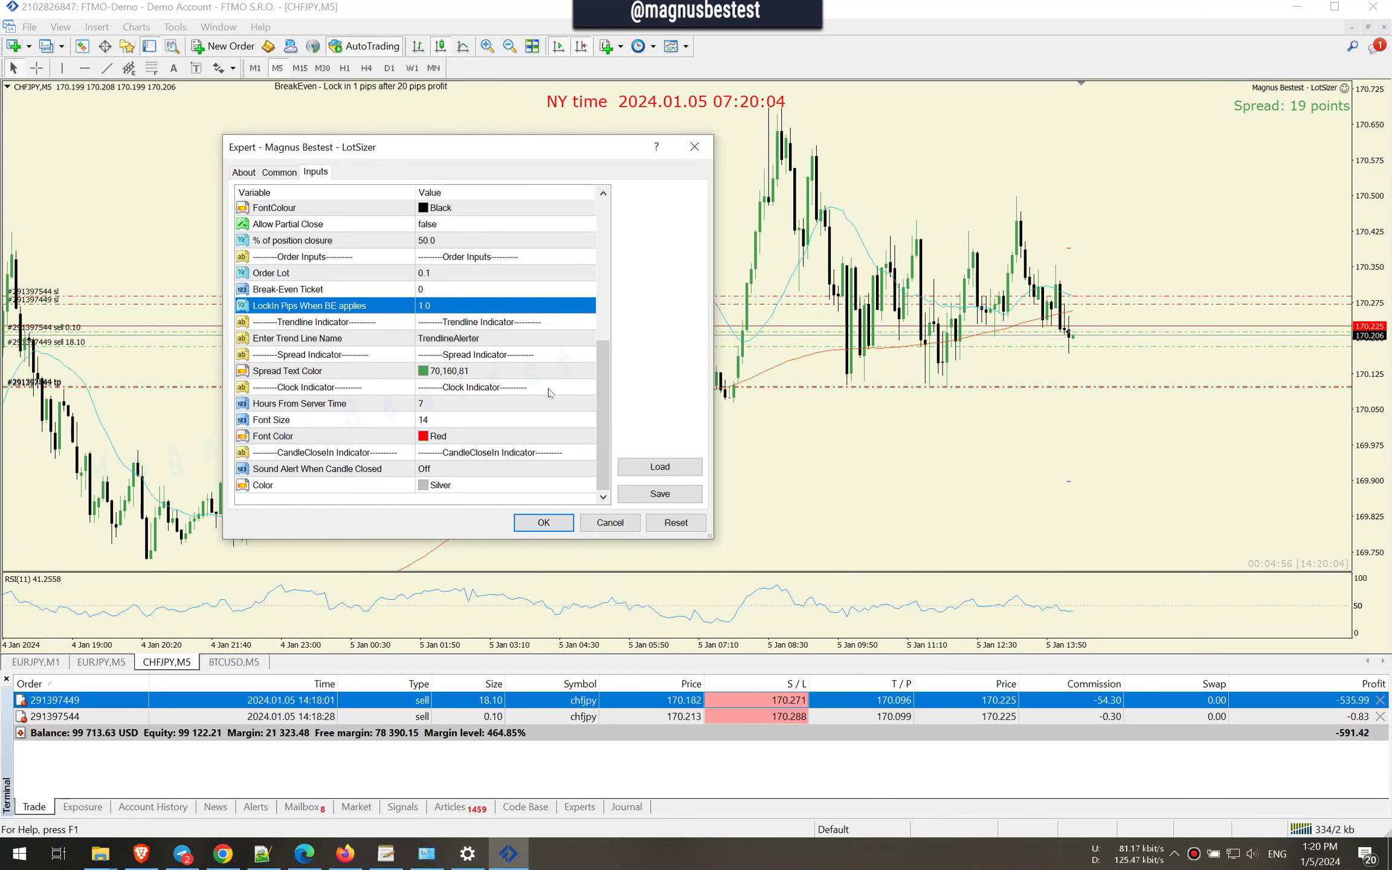
left_click(542, 343)
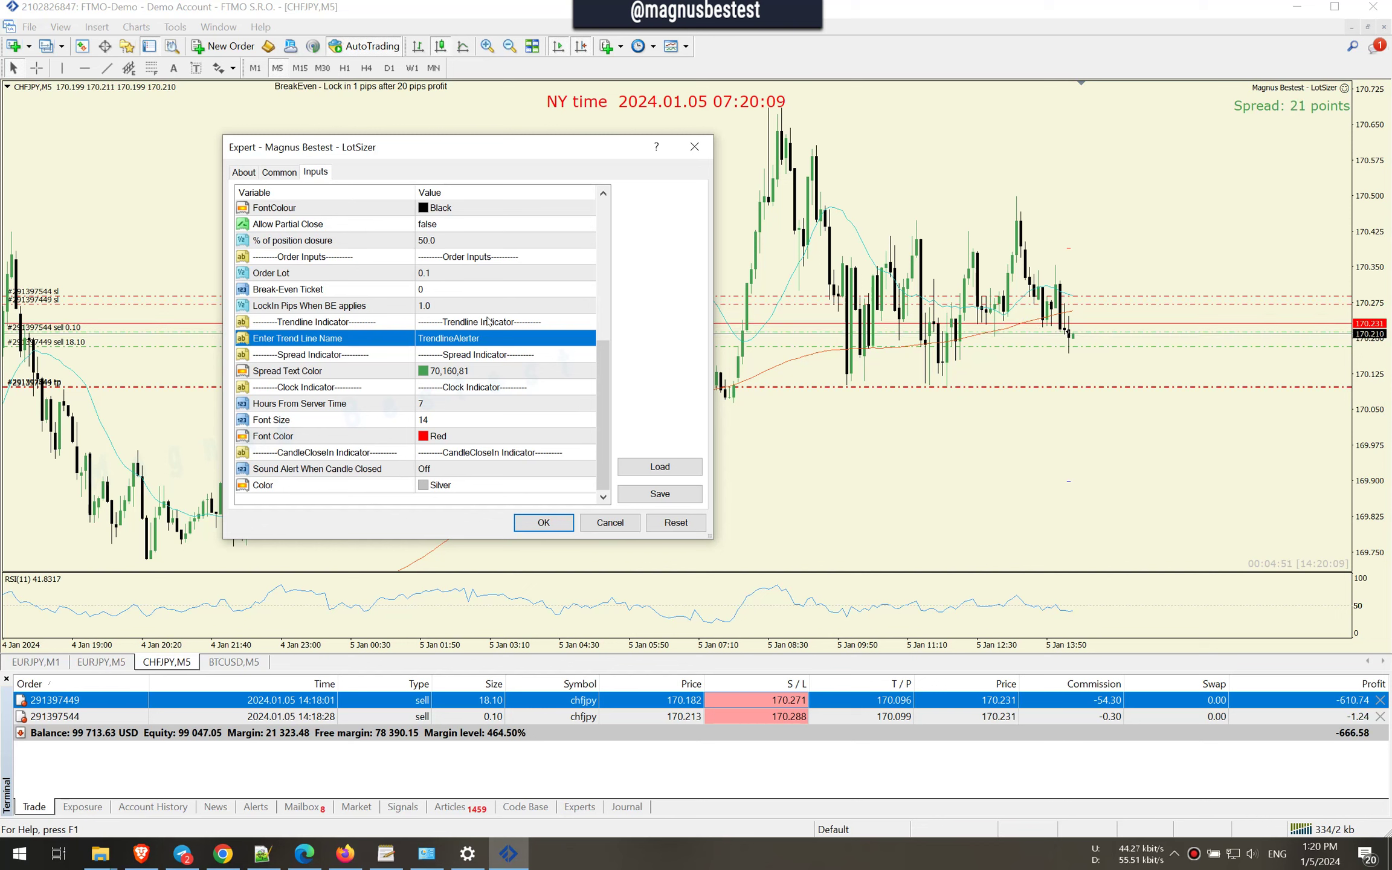
left_click(473, 306)
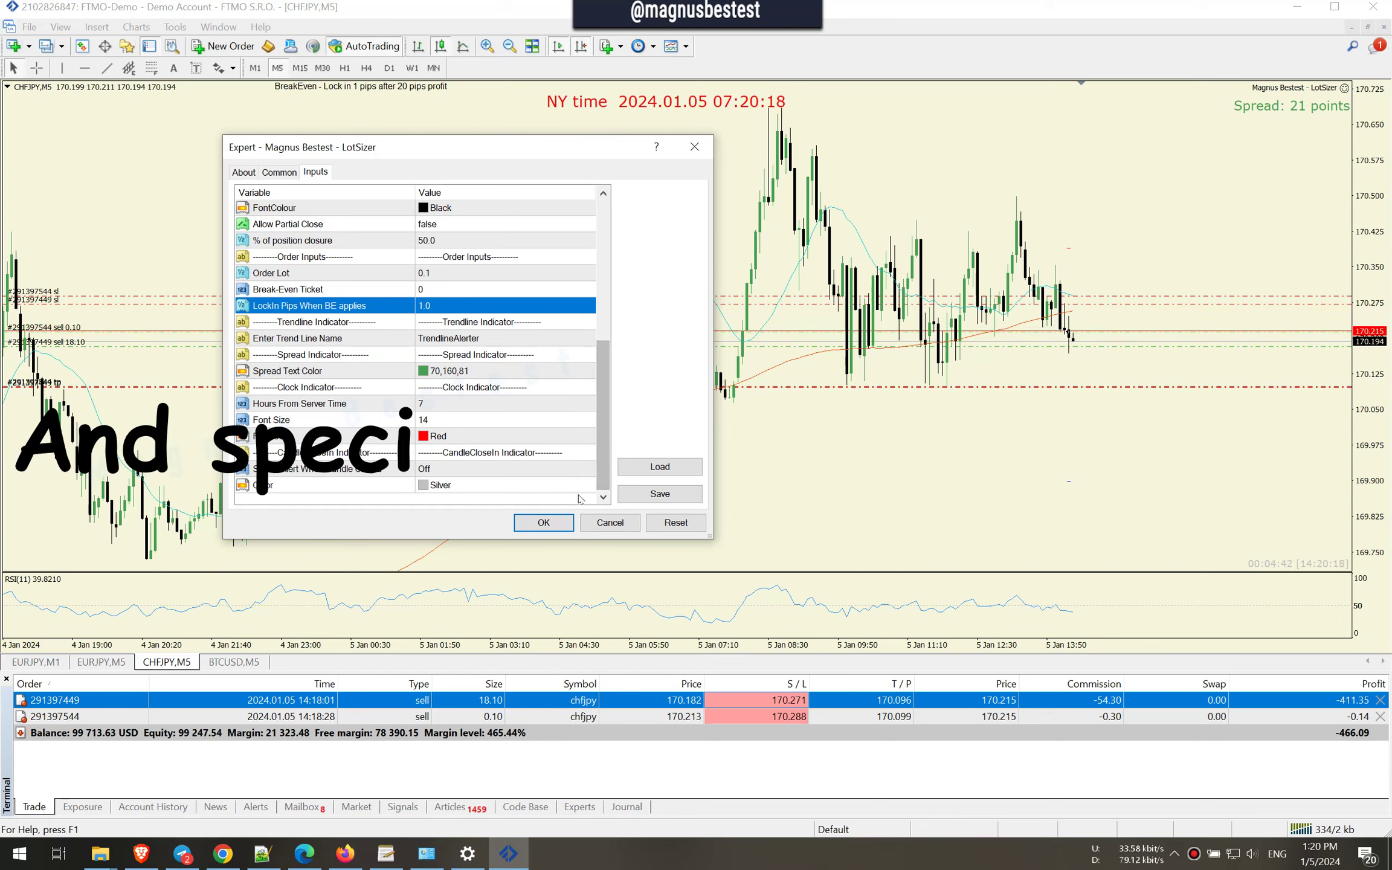
left_click(595, 522)
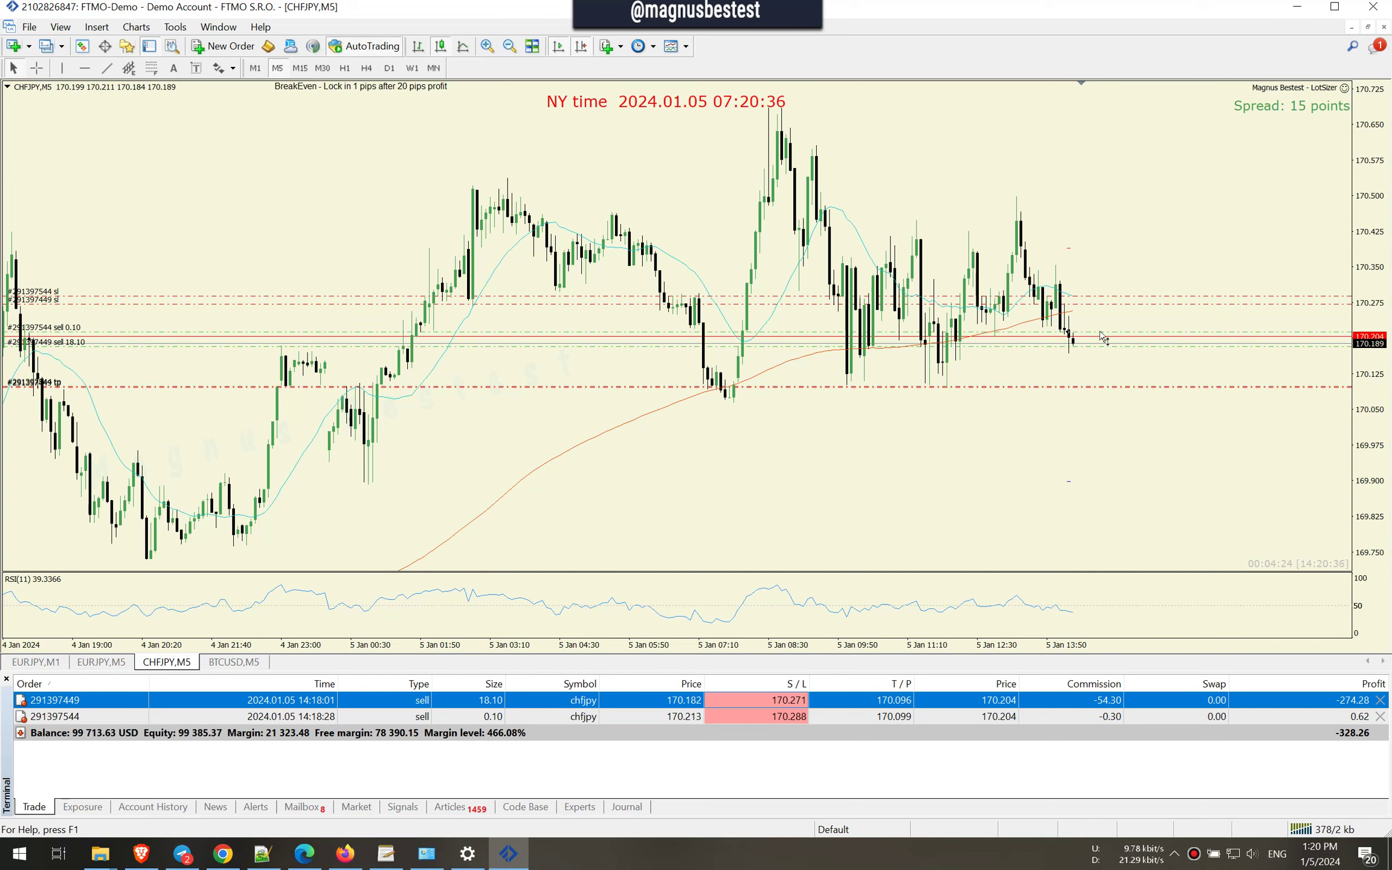
Measure the price distance below the 0.10-lot sell entry with the crosshair.
middle_click(1131, 379)
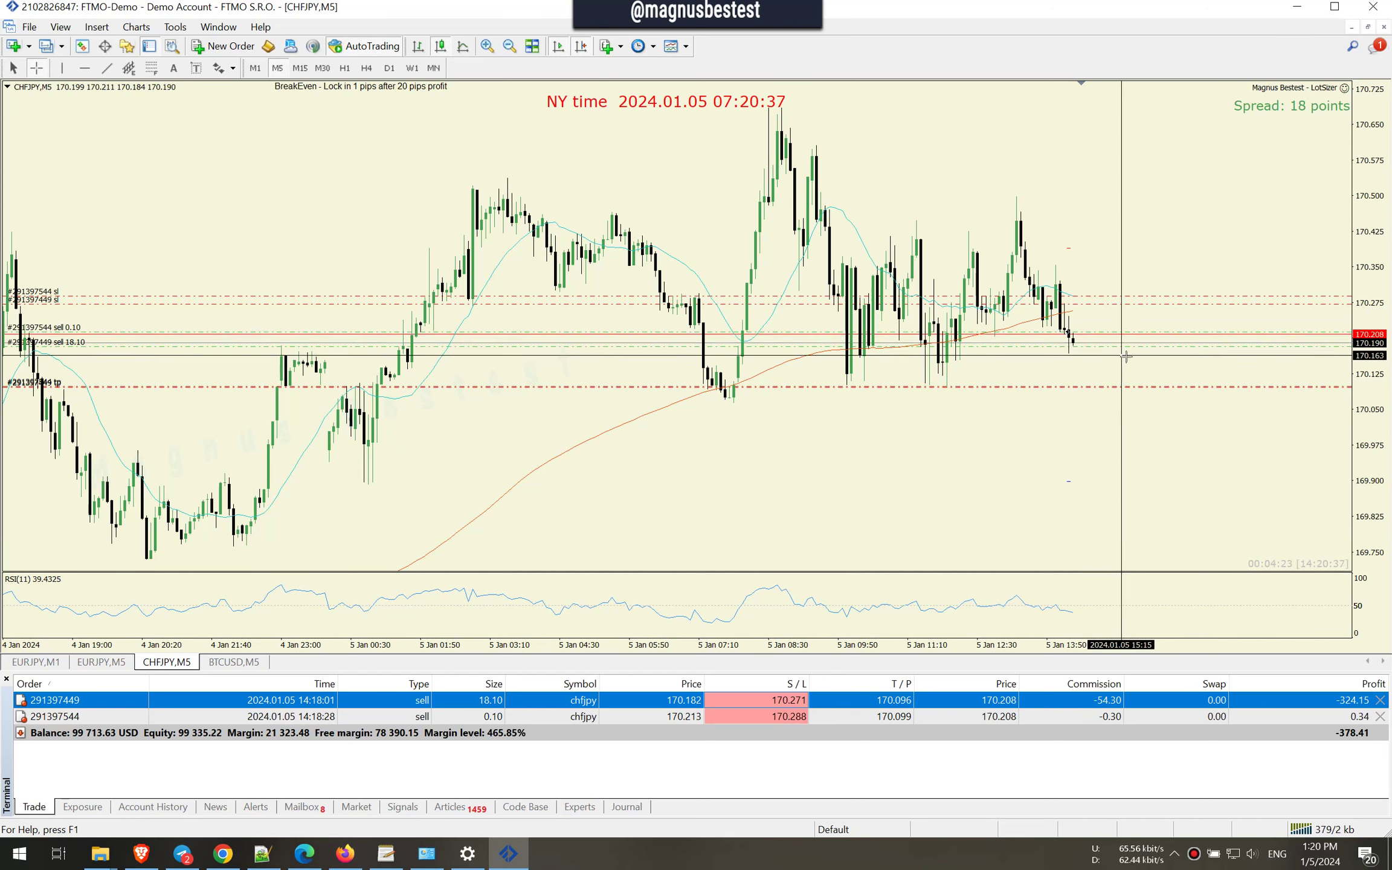
left_click_drag(1117, 332, 1110, 360)
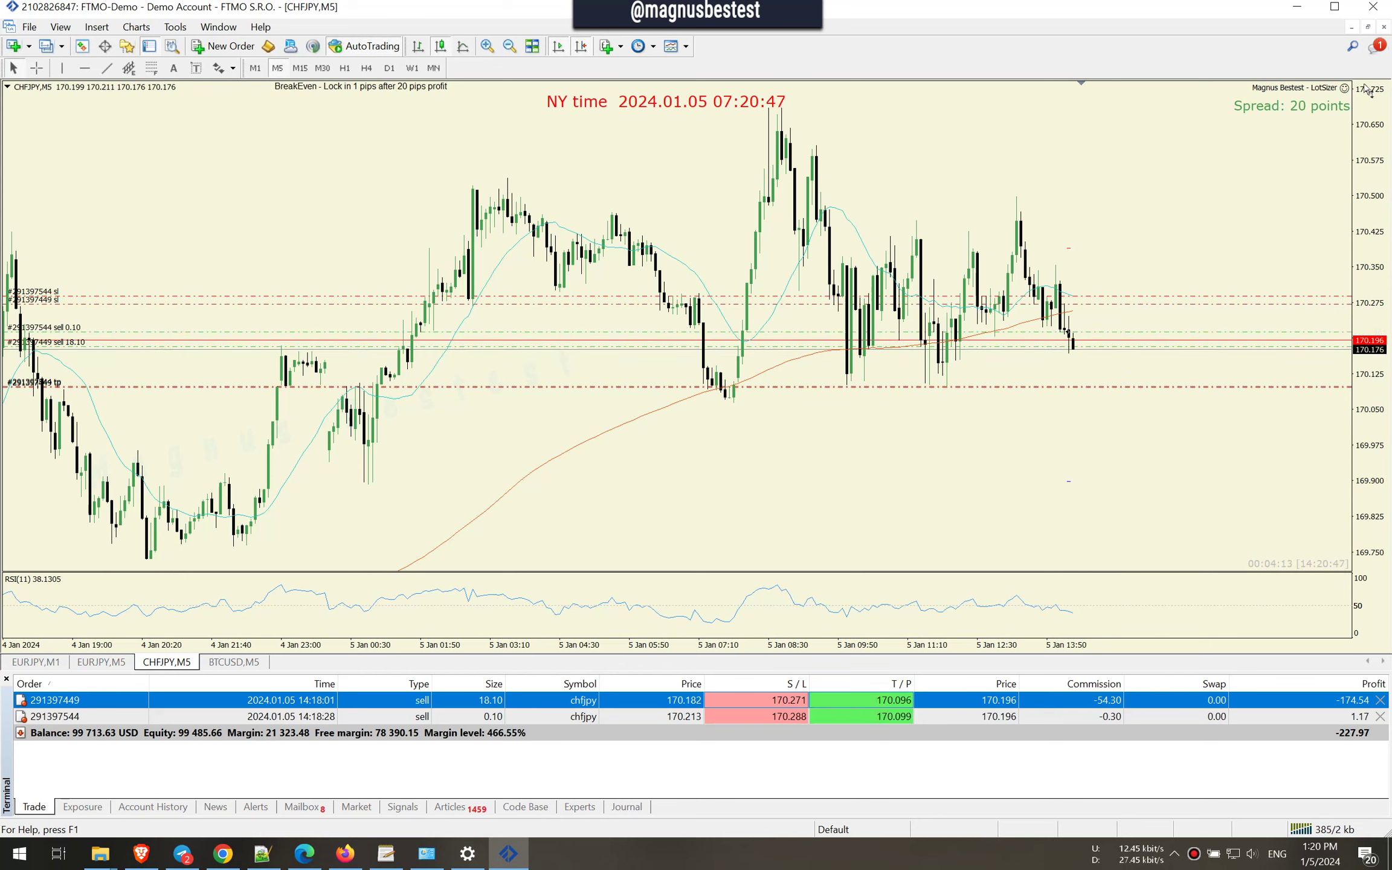
Set the LotSizer expert's LockInPipsAt to 10 and apply the new inputs.
key("F7")
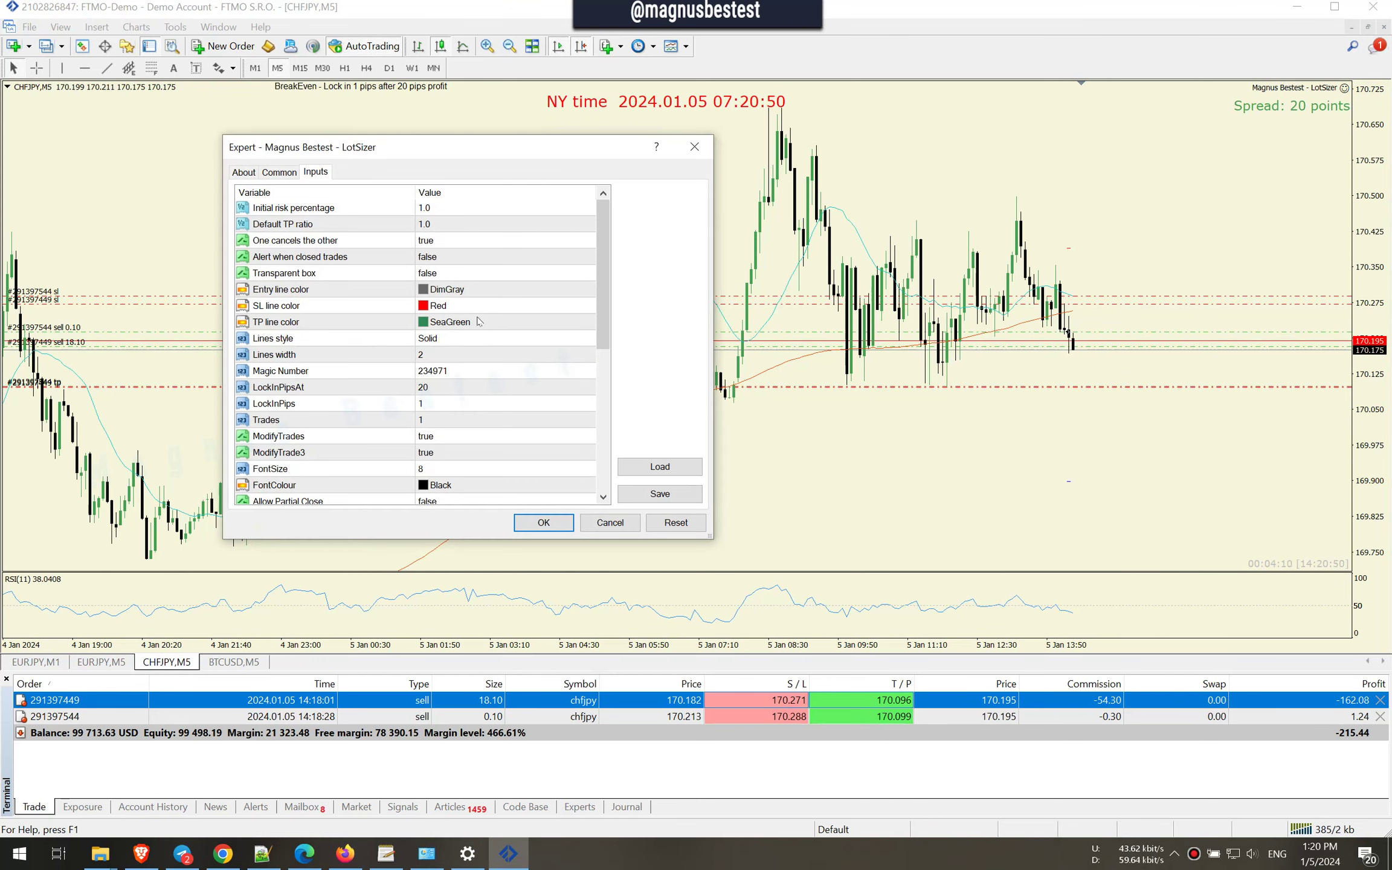
left_click(509, 327)
scroll(509, 339, "down", 4)
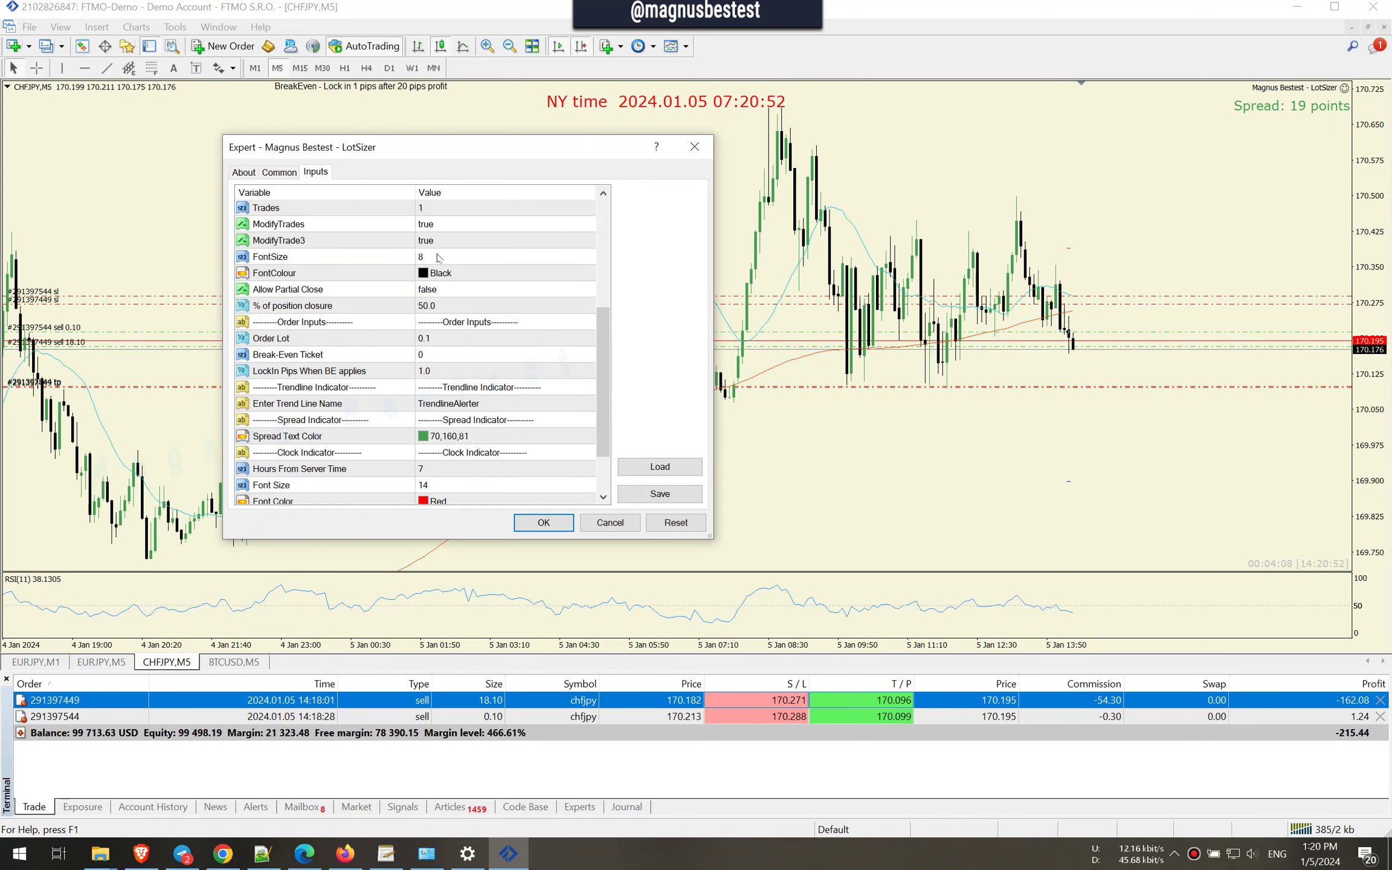
scroll(439, 258, "up", 1)
double_click(431, 225)
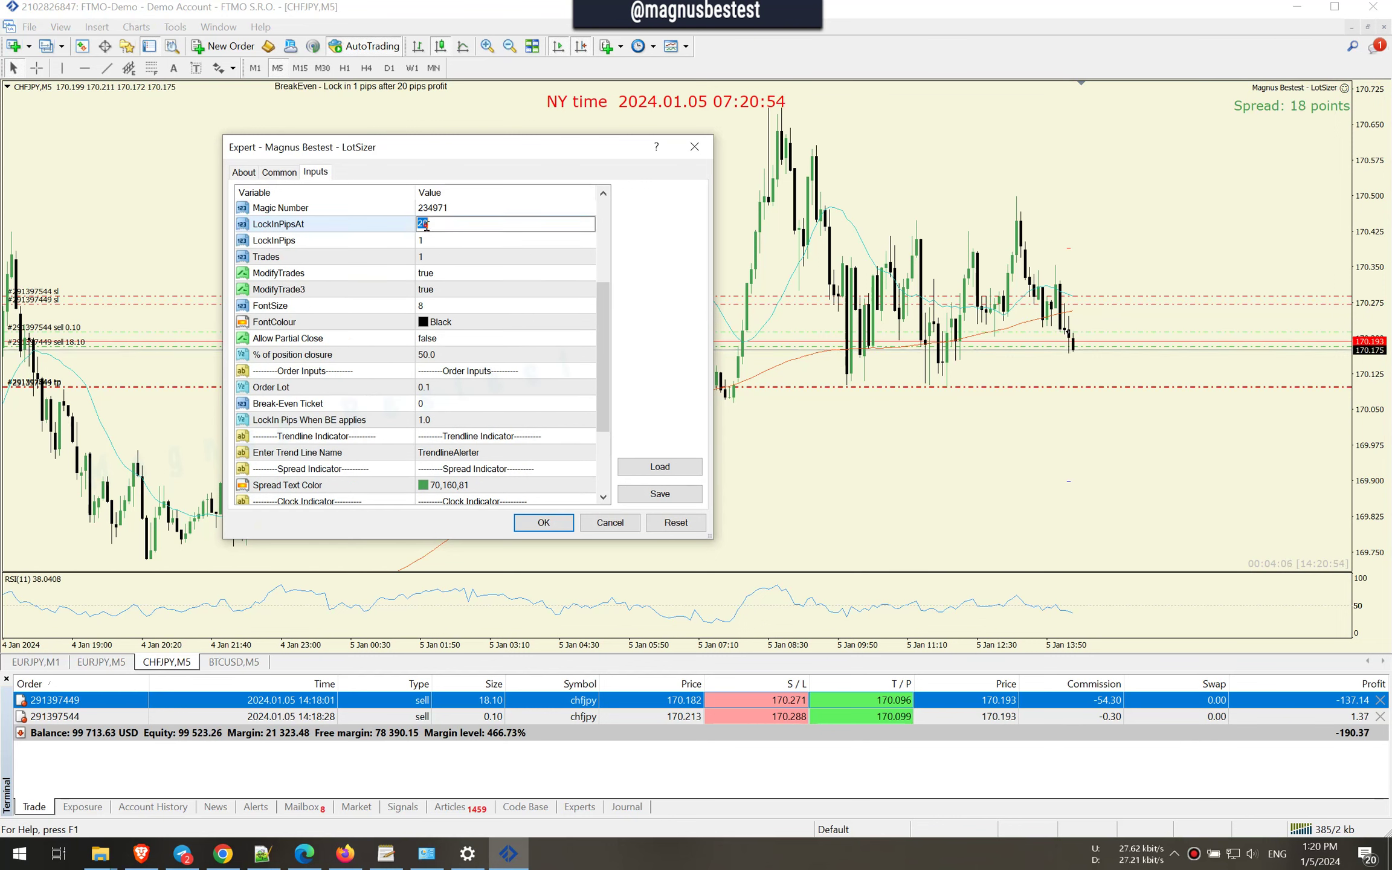
type("10")
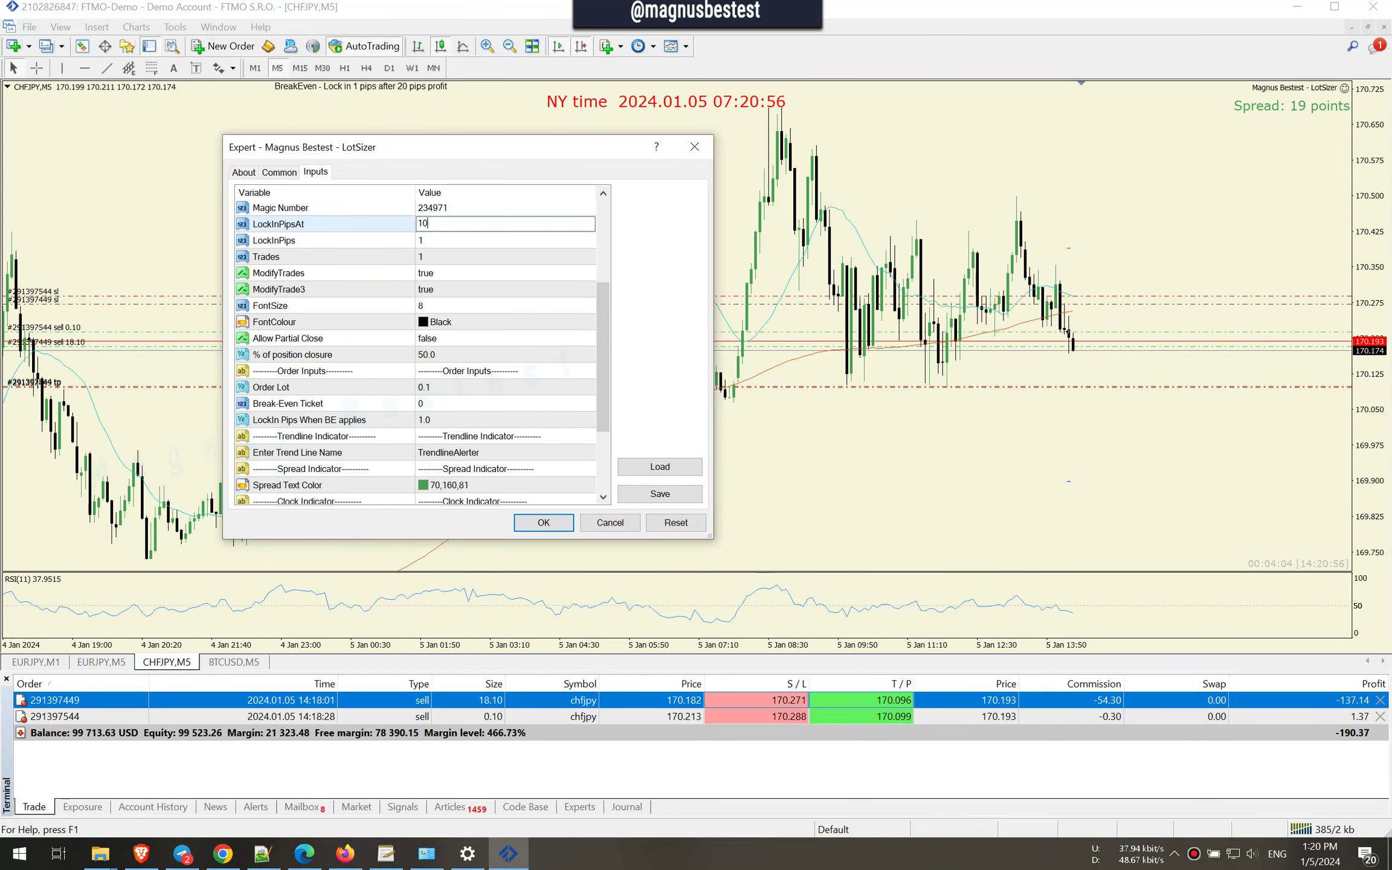
left_click(542, 523)
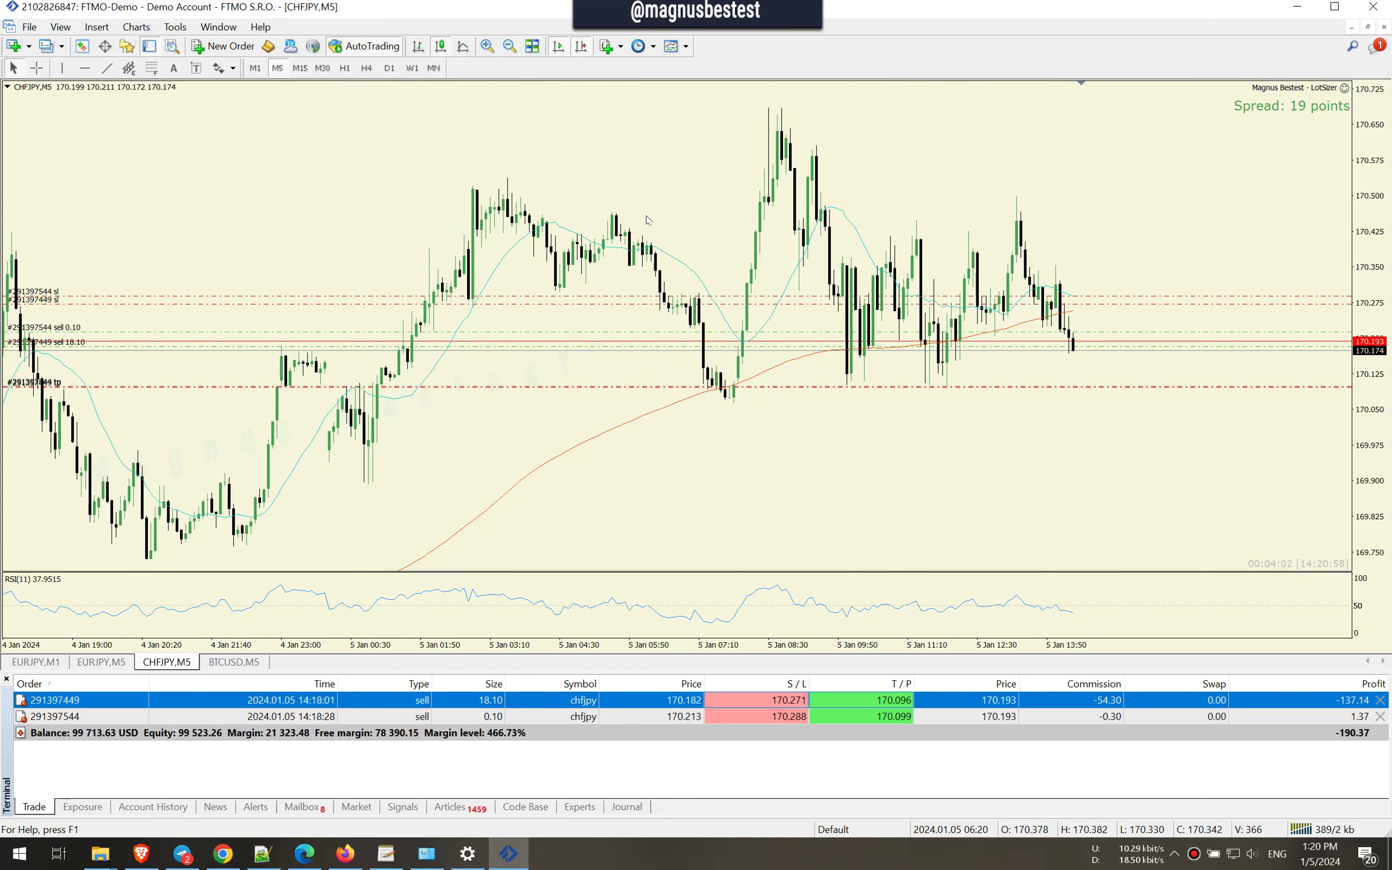
Measure the price distance from the 18.10-lot sell entry down to the take-profit line with the crosshair.
middle_click(406, 89)
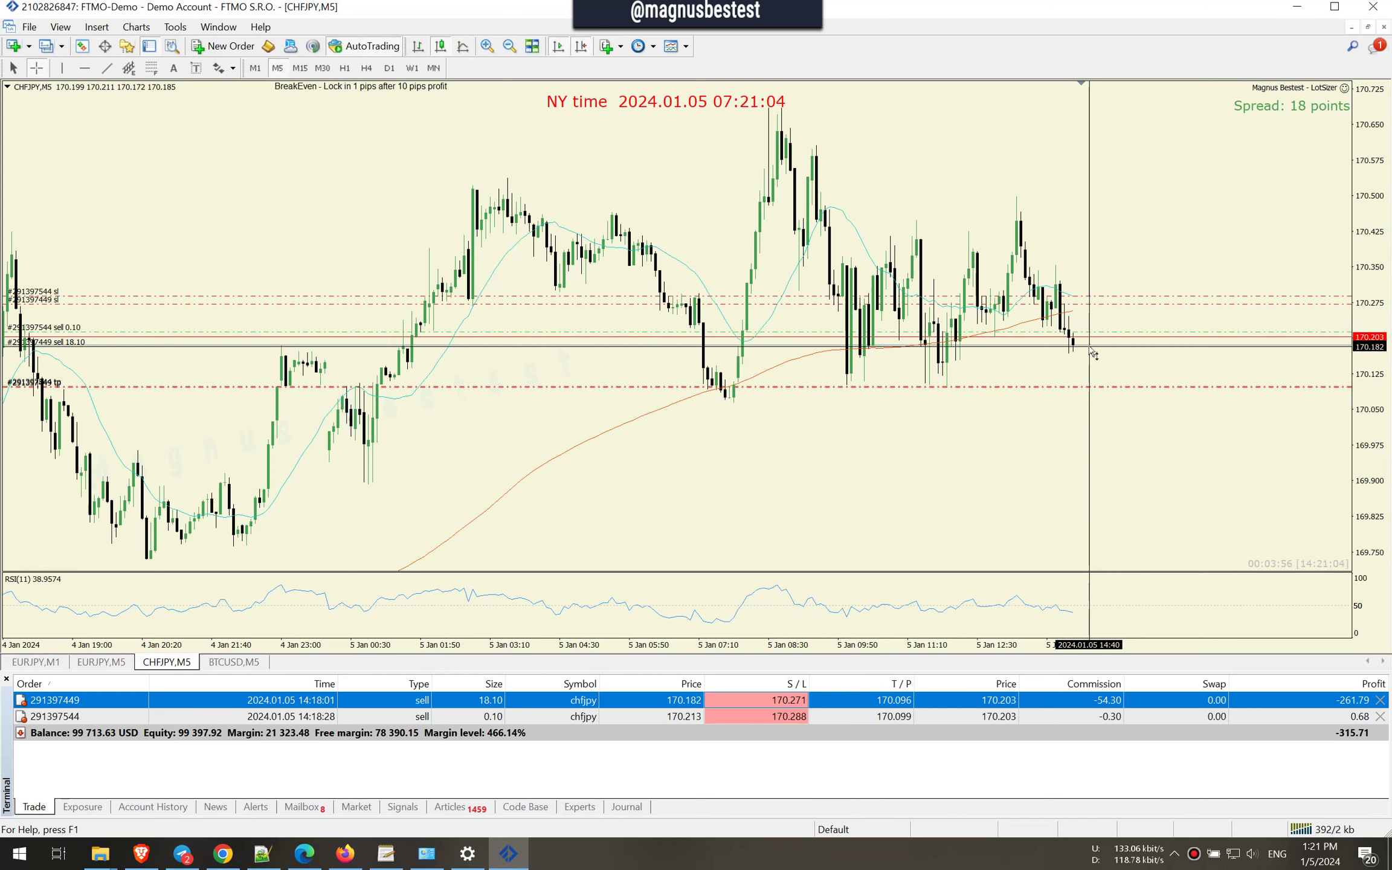
left_click_drag(1088, 344, 1087, 393)
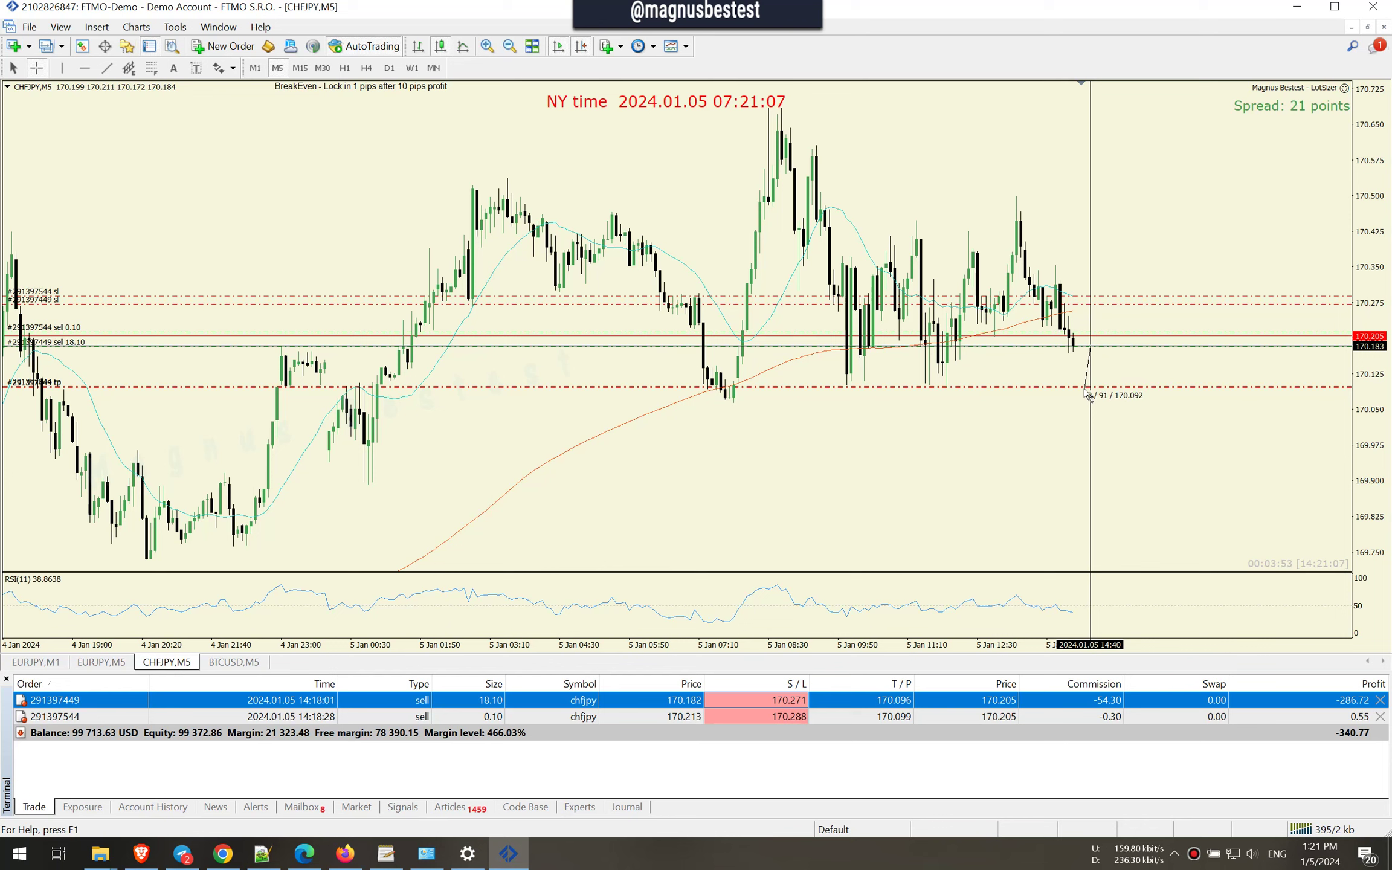
left_click_drag(1081, 398, 1089, 376)
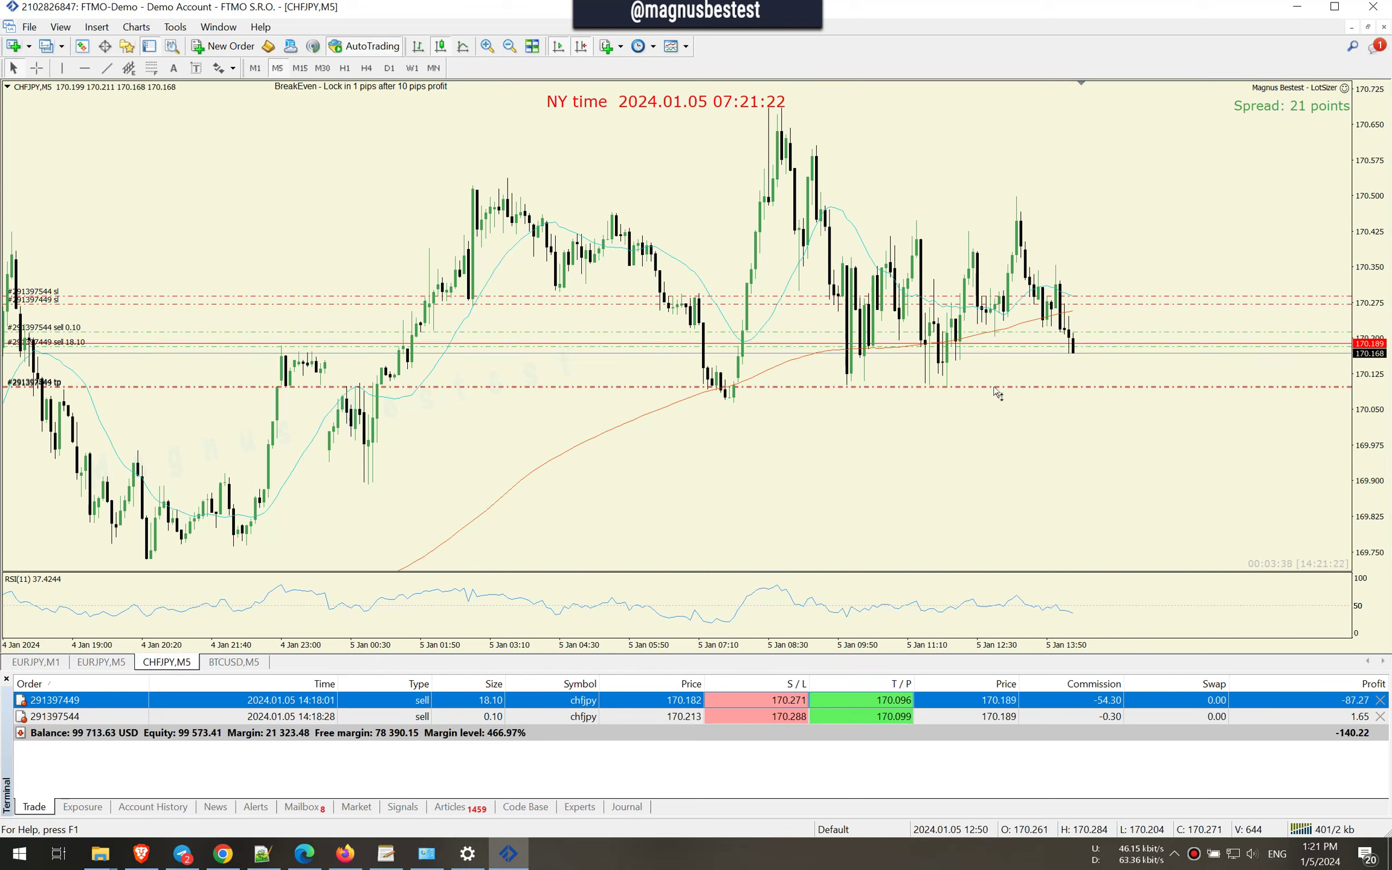
Draw a trend line below the CHFJPY price, anchoring its start on the 4 January swing high and its end at about 169.88.
left_click(107, 68)
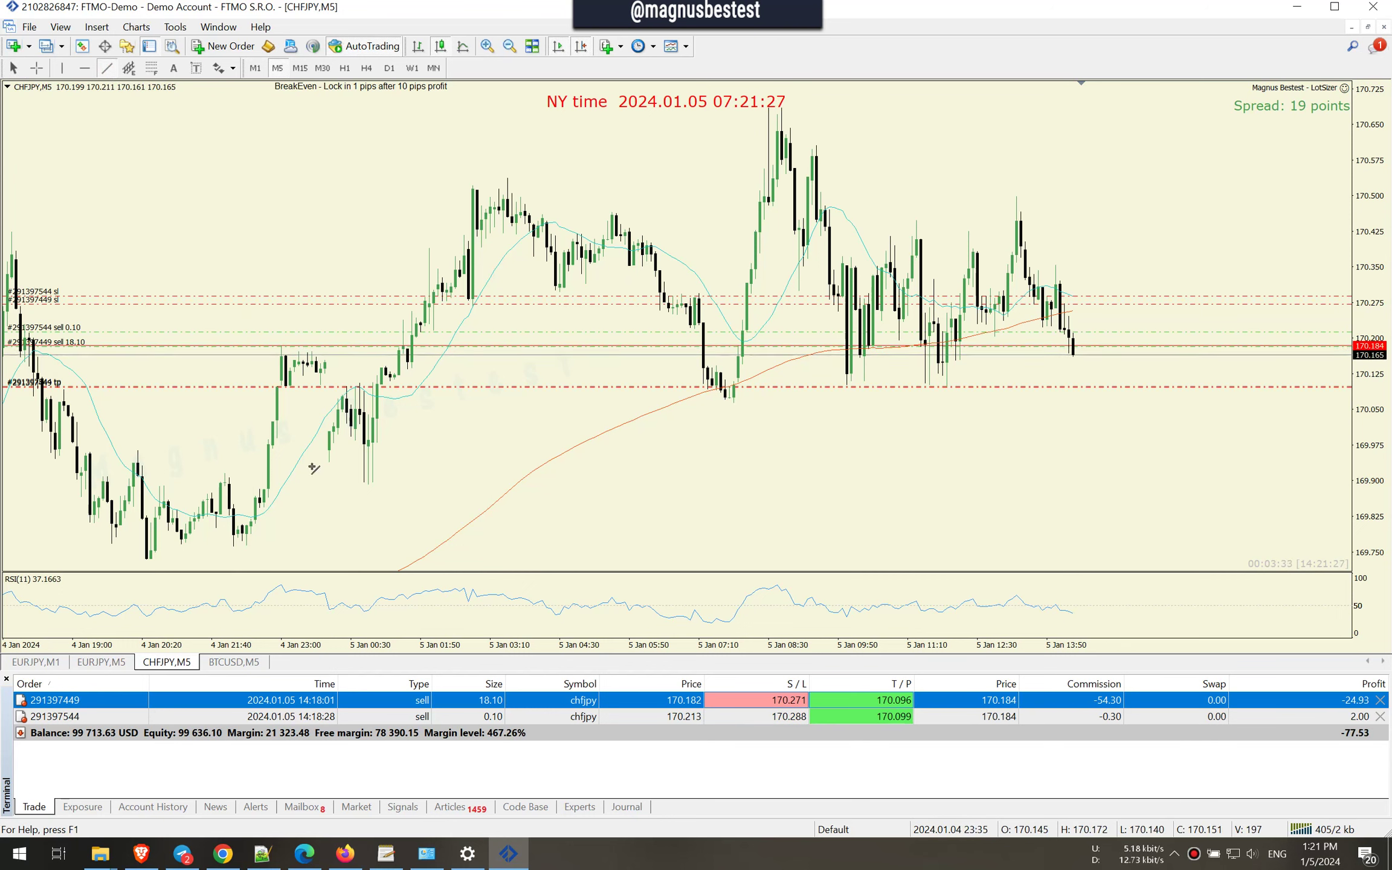
mouse_move(311, 465)
left_mouse_down()
mouse_move(1022, 398)
mouse_move(1127, 347)
mouse_move(1318, 314)
mouse_move(1336, 293)
mouse_move(1331, 268)
mouse_move(1230, 365)
mouse_move(1217, 370)
mouse_move(1248, 276)
mouse_move(1144, 339)
mouse_move(1122, 382)
mouse_move(1196, 403)
mouse_move(1187, 427)
left_mouse_up()
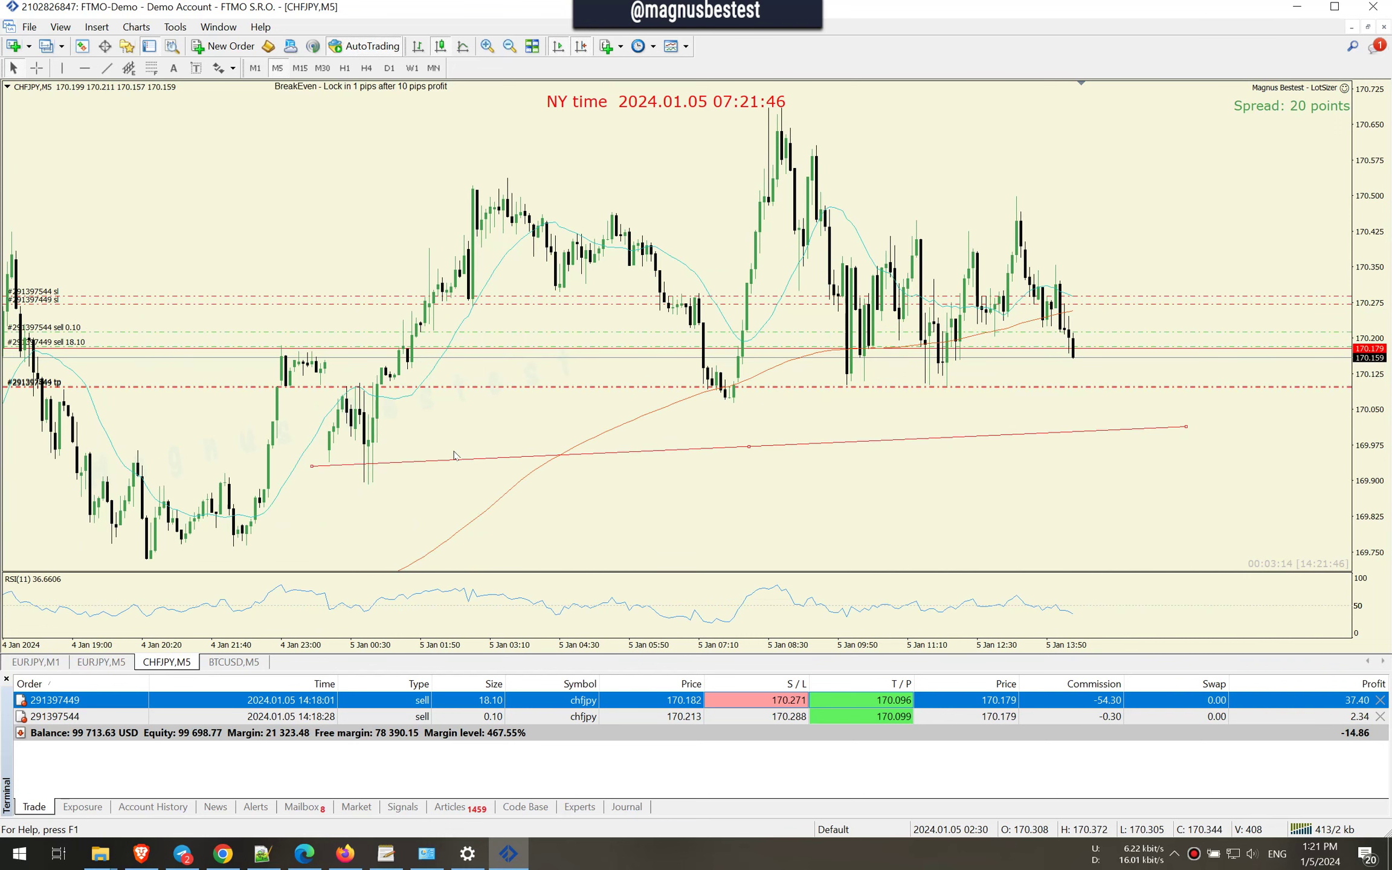
key("minus")
key("plus")
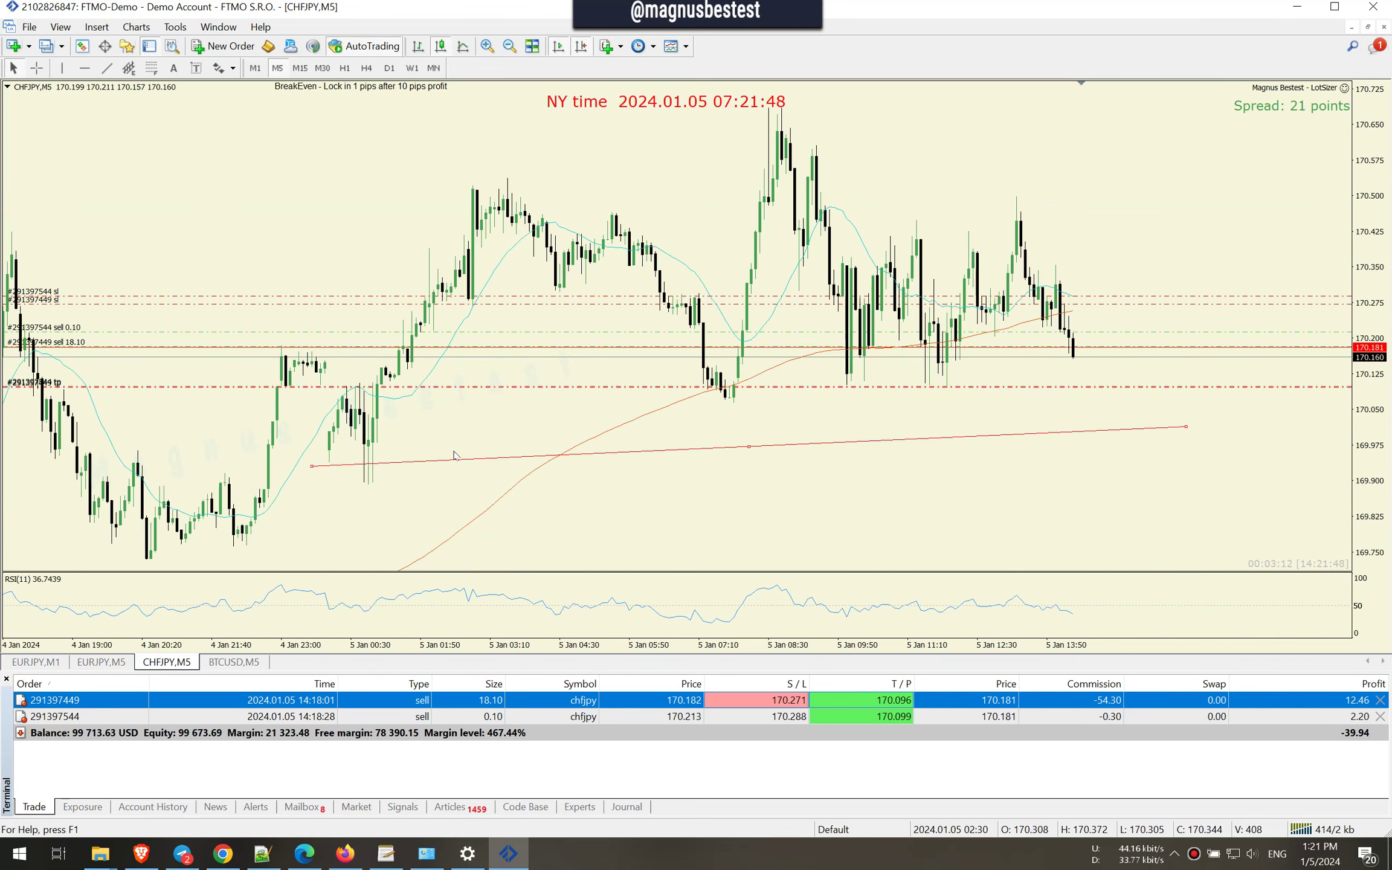
key("minus")
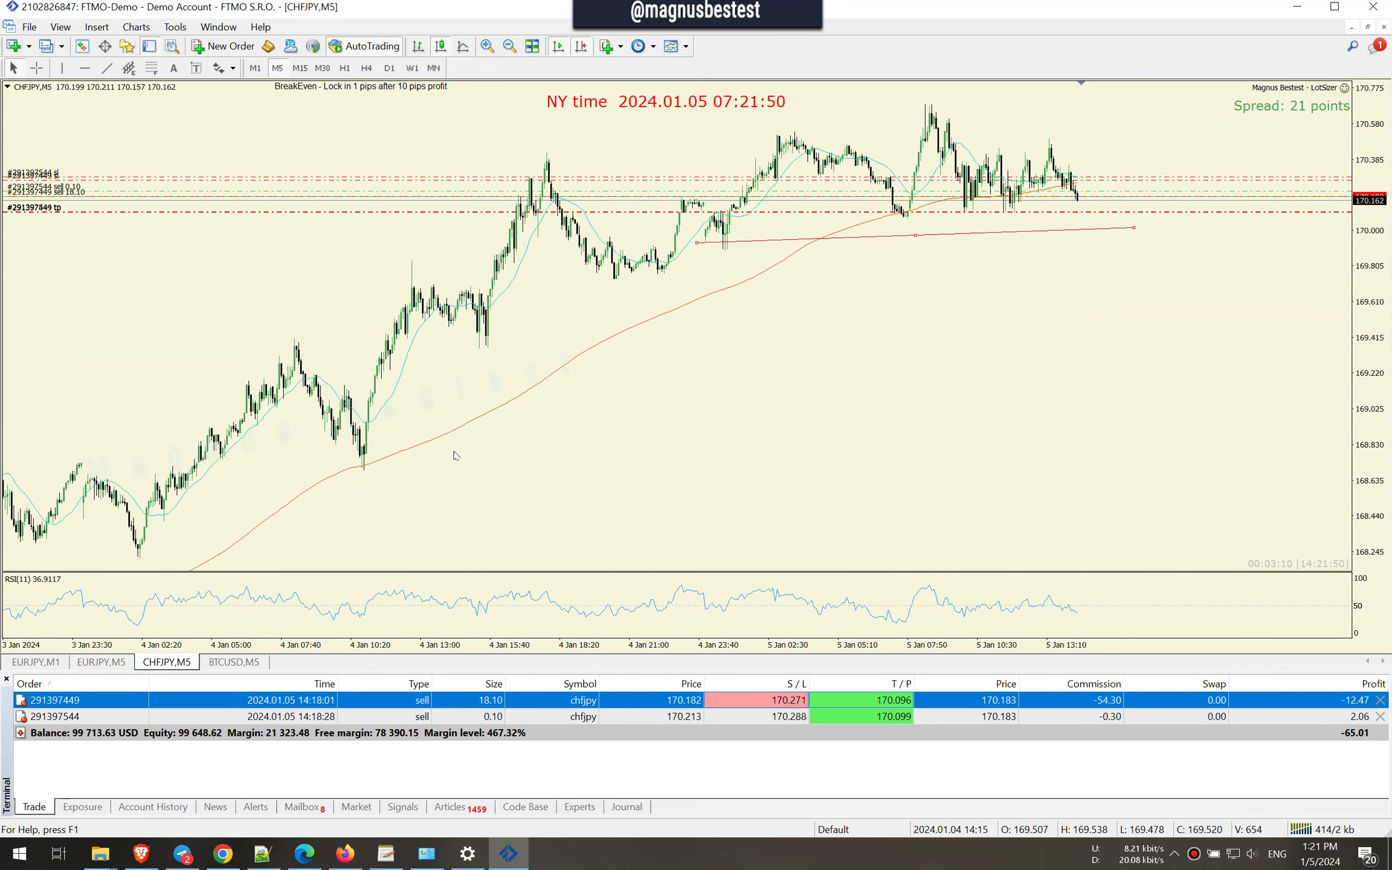
left_click_drag(697, 242, 544, 162)
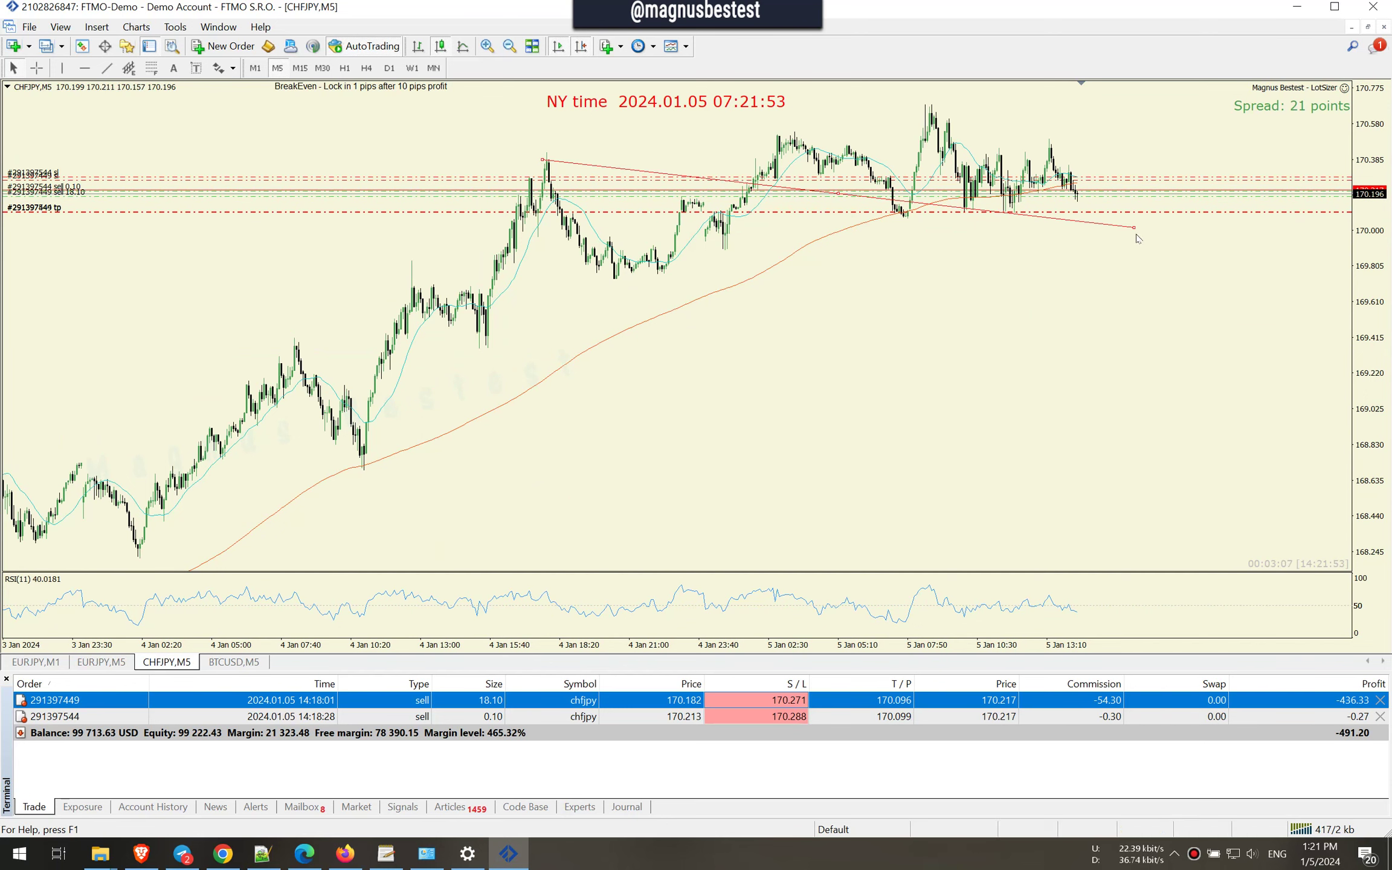
mouse_move(1135, 227)
left_mouse_down()
mouse_move(1163, 258)
mouse_move(1064, 296)
mouse_move(1142, 254)
left_mouse_up()
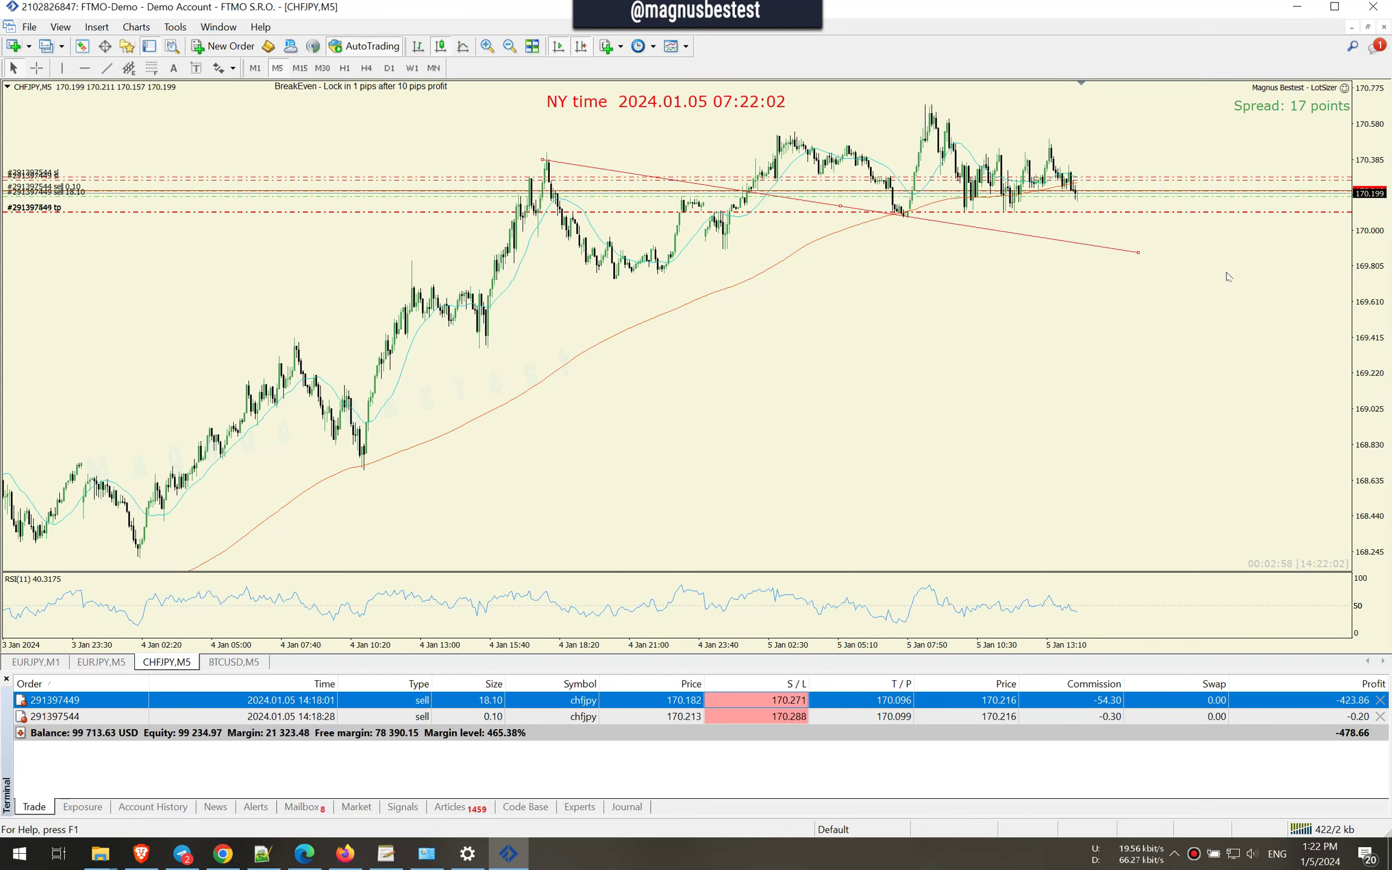
Re-anchor the falling trend line from the 4 January 23:00 high near 170.18 to an end at about 169.94.
key("plus")
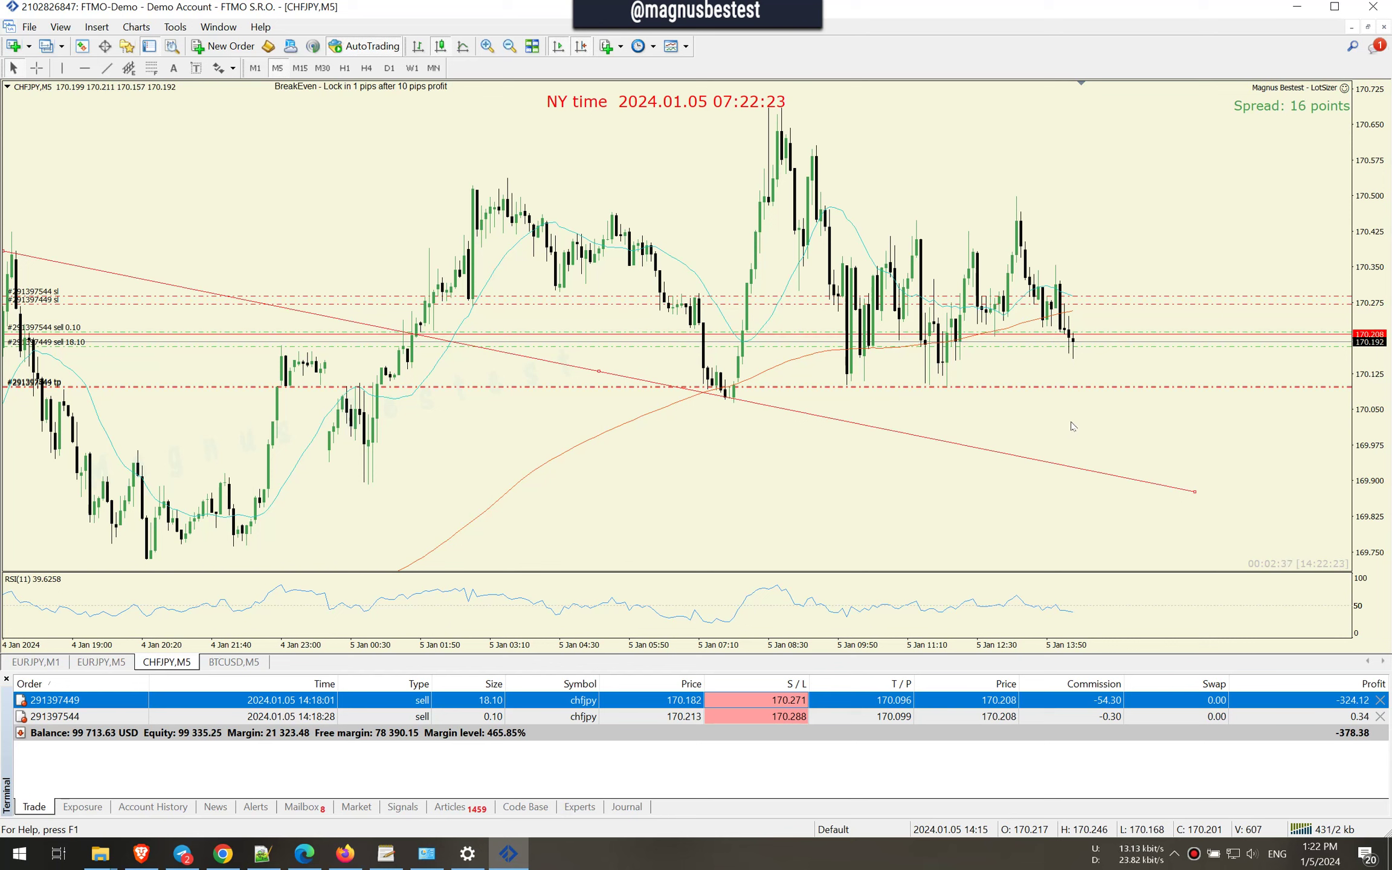
left_click_drag(1194, 492, 1244, 445)
left_click_drag(4, 250, 286, 355)
left_click_drag(1243, 445, 1248, 464)
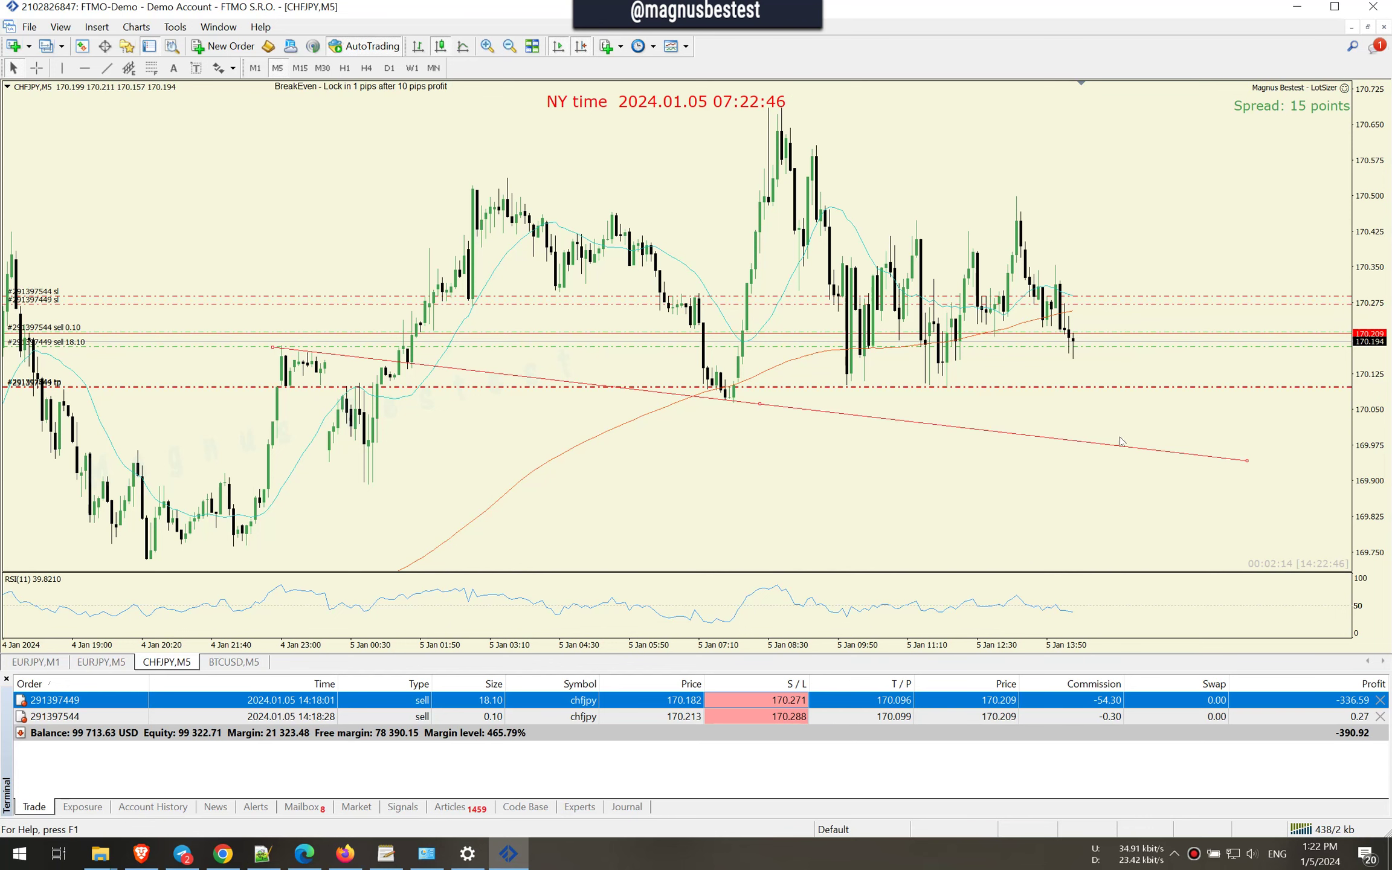
Draw a second, rising trend line from about 169.66 on 4 January through the current price to about 170.32.
key("minus")
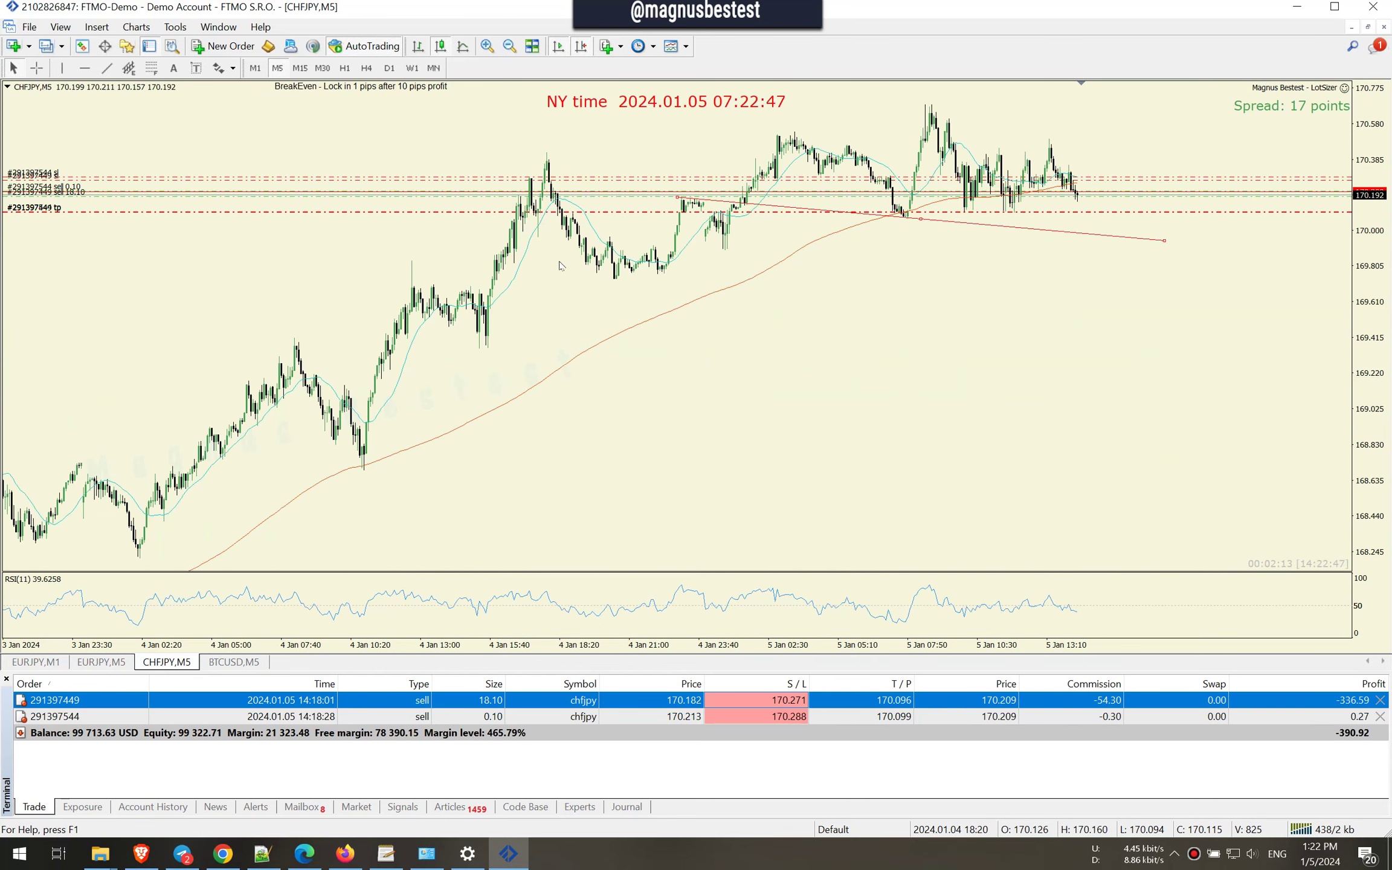
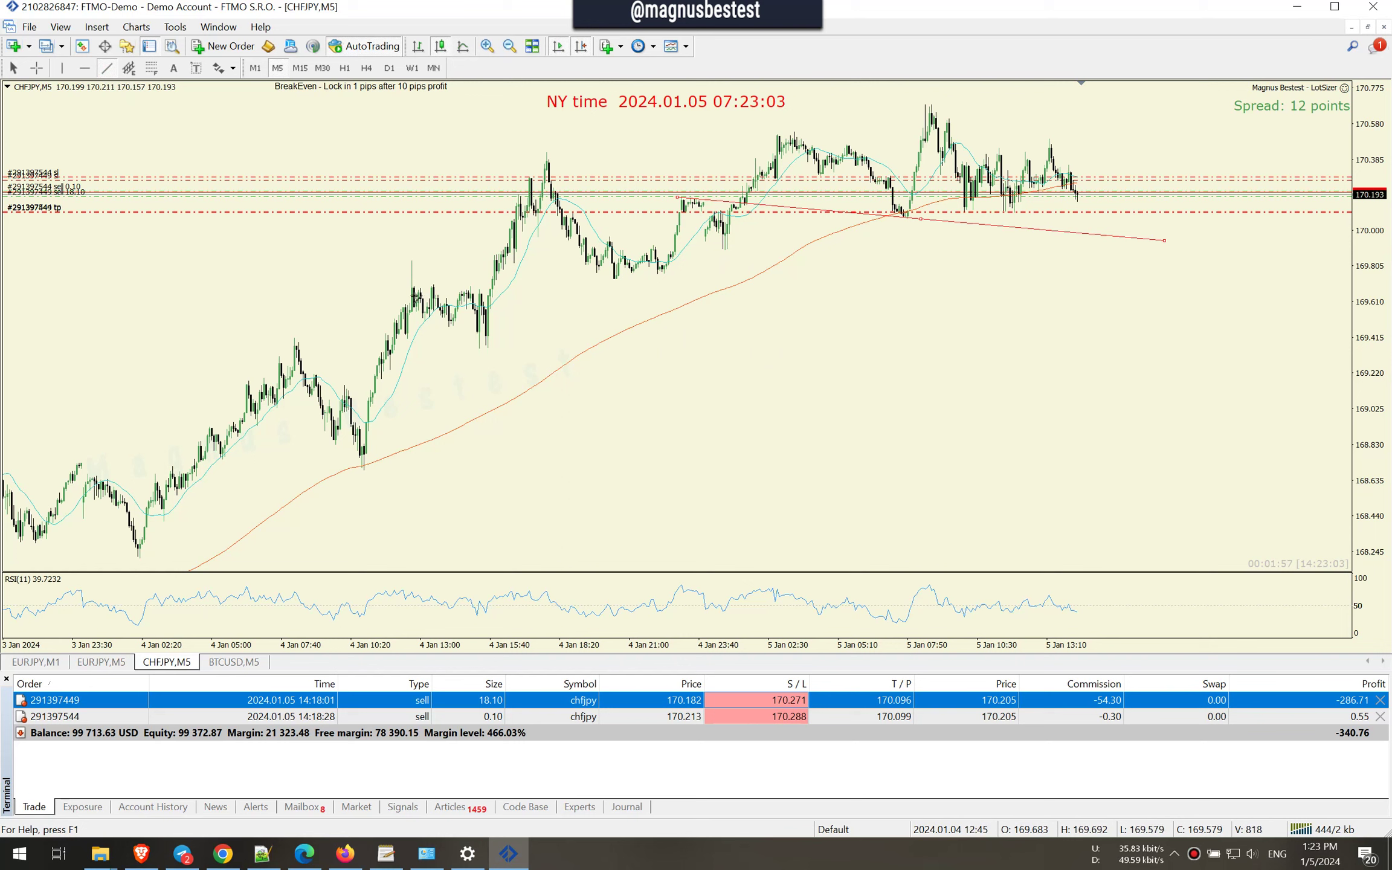
left_click_drag(414, 294, 1222, 173)
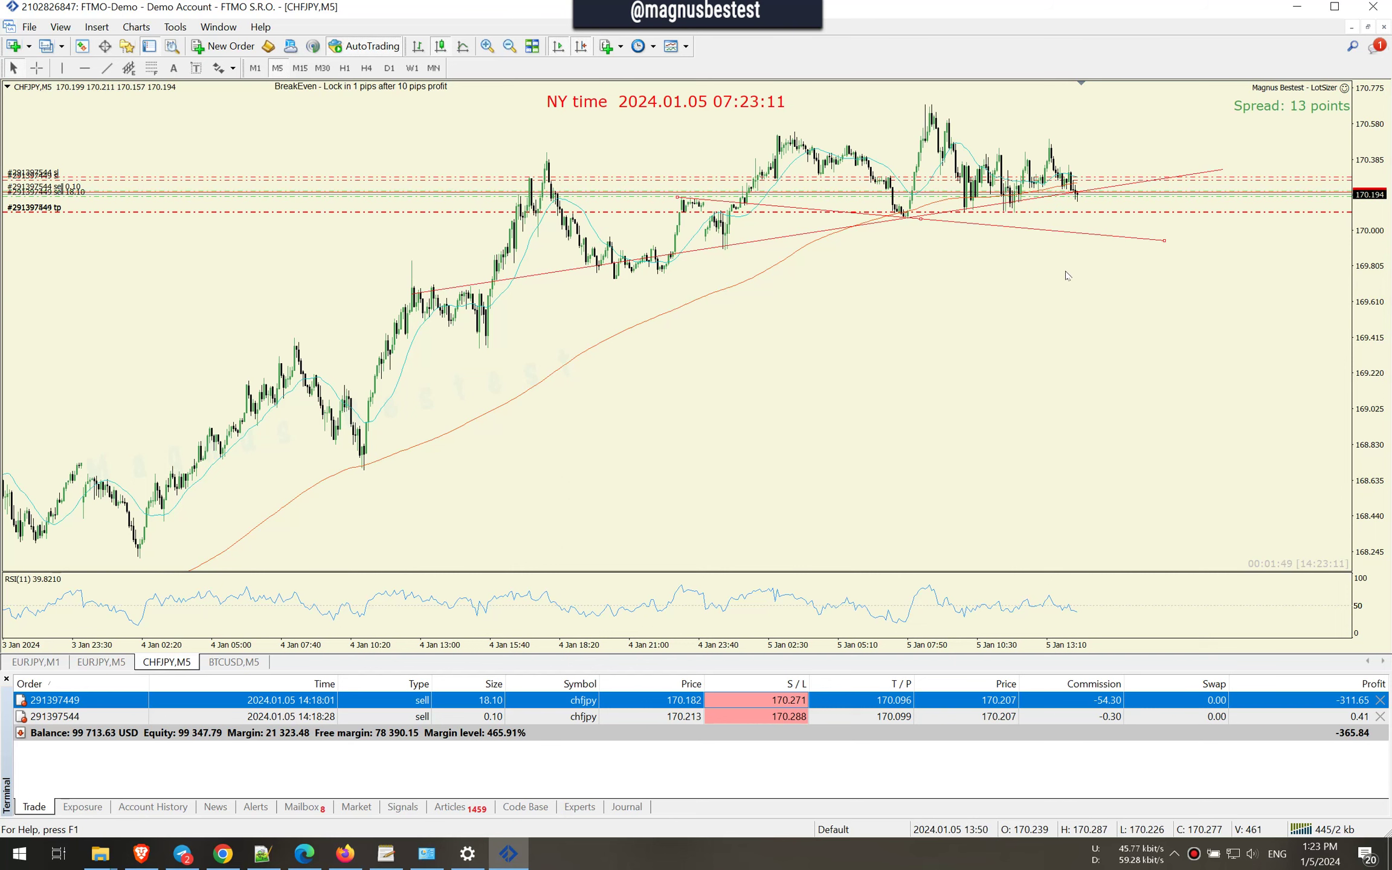
key("plus")
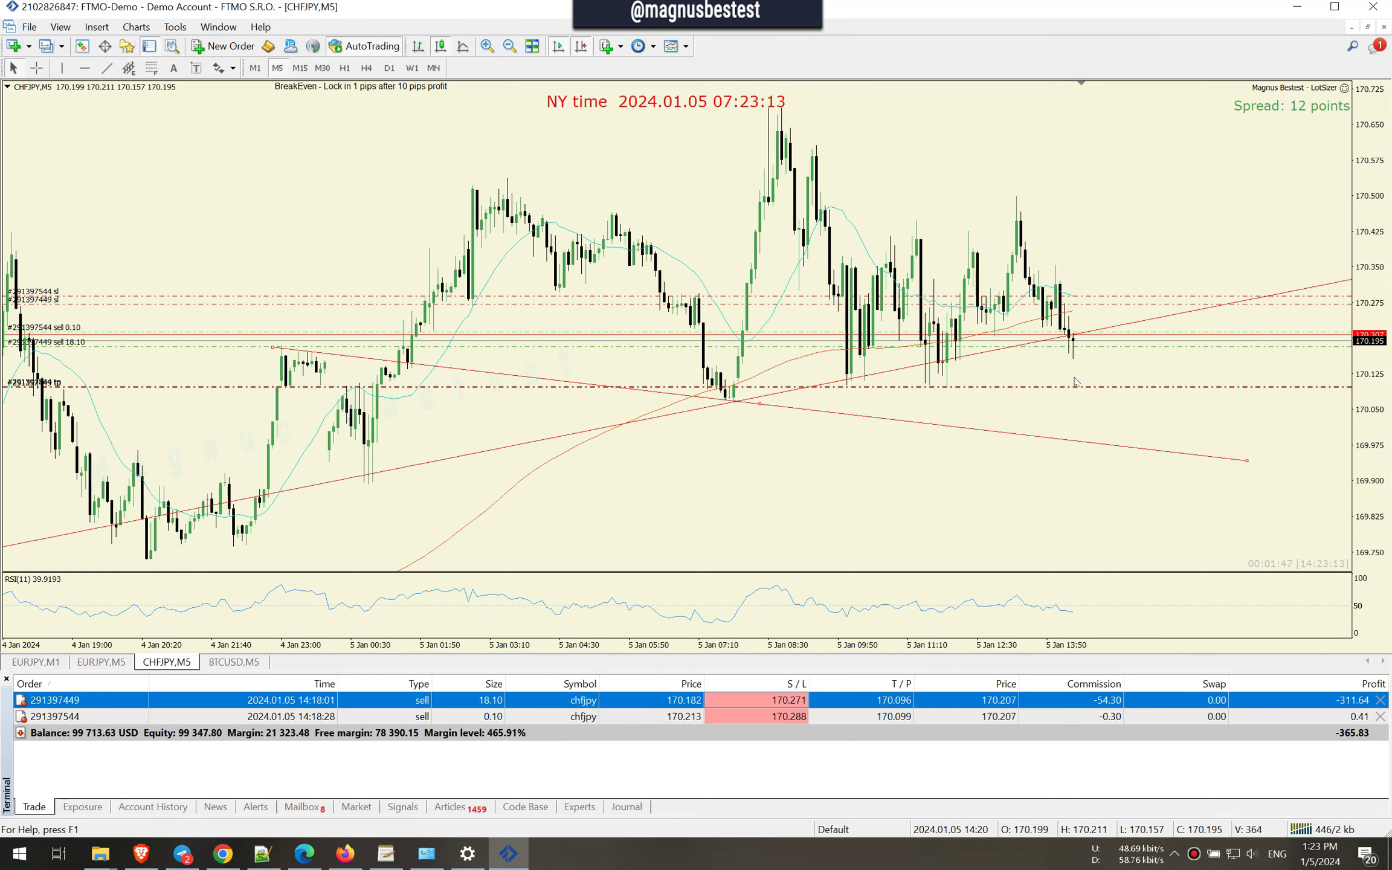
Try to rename the rising trend line as TrendlineAlerter.
right_click(688, 408)
left_click(712, 418)
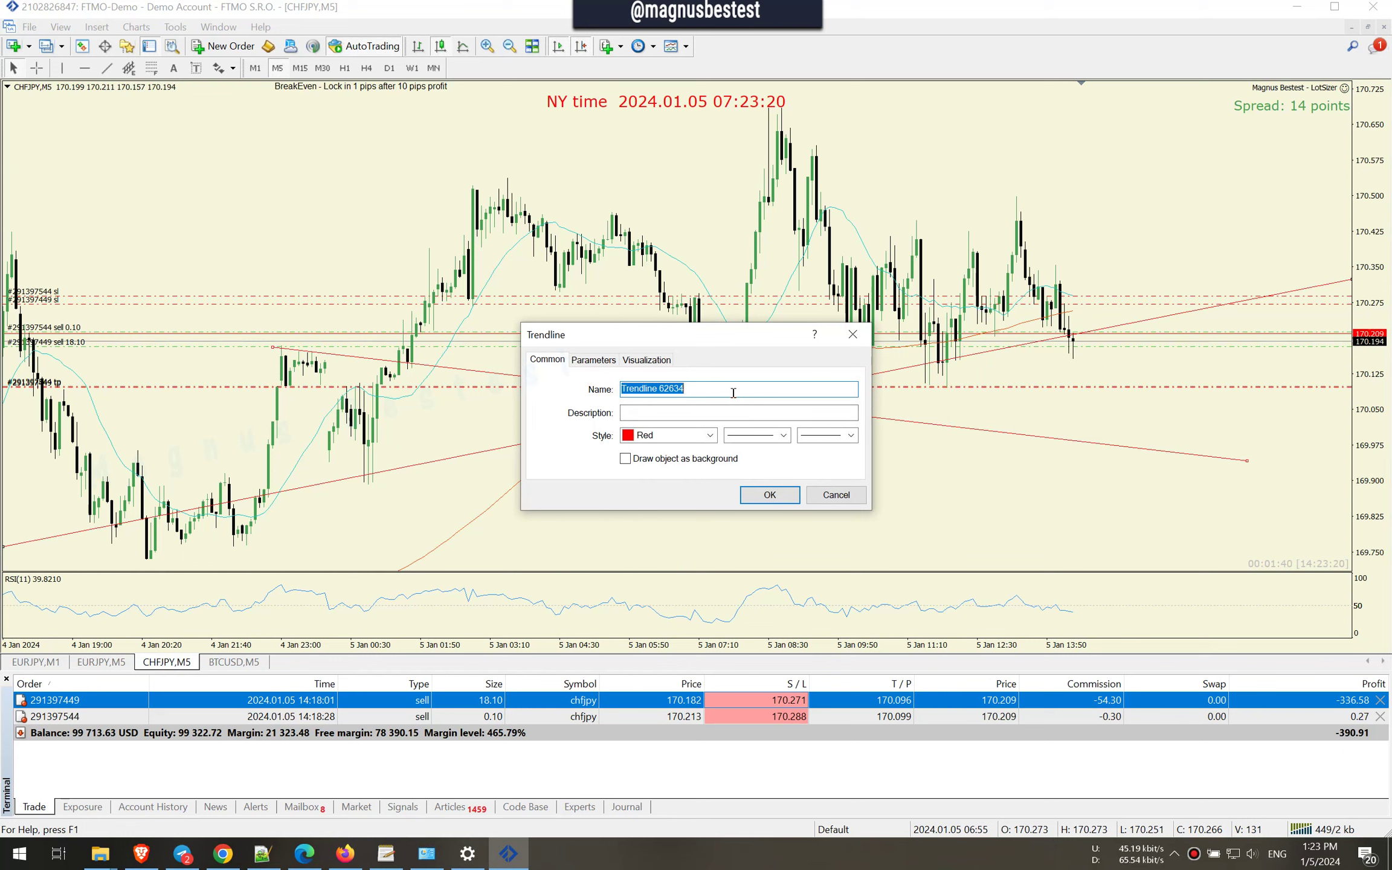
type("Trend")
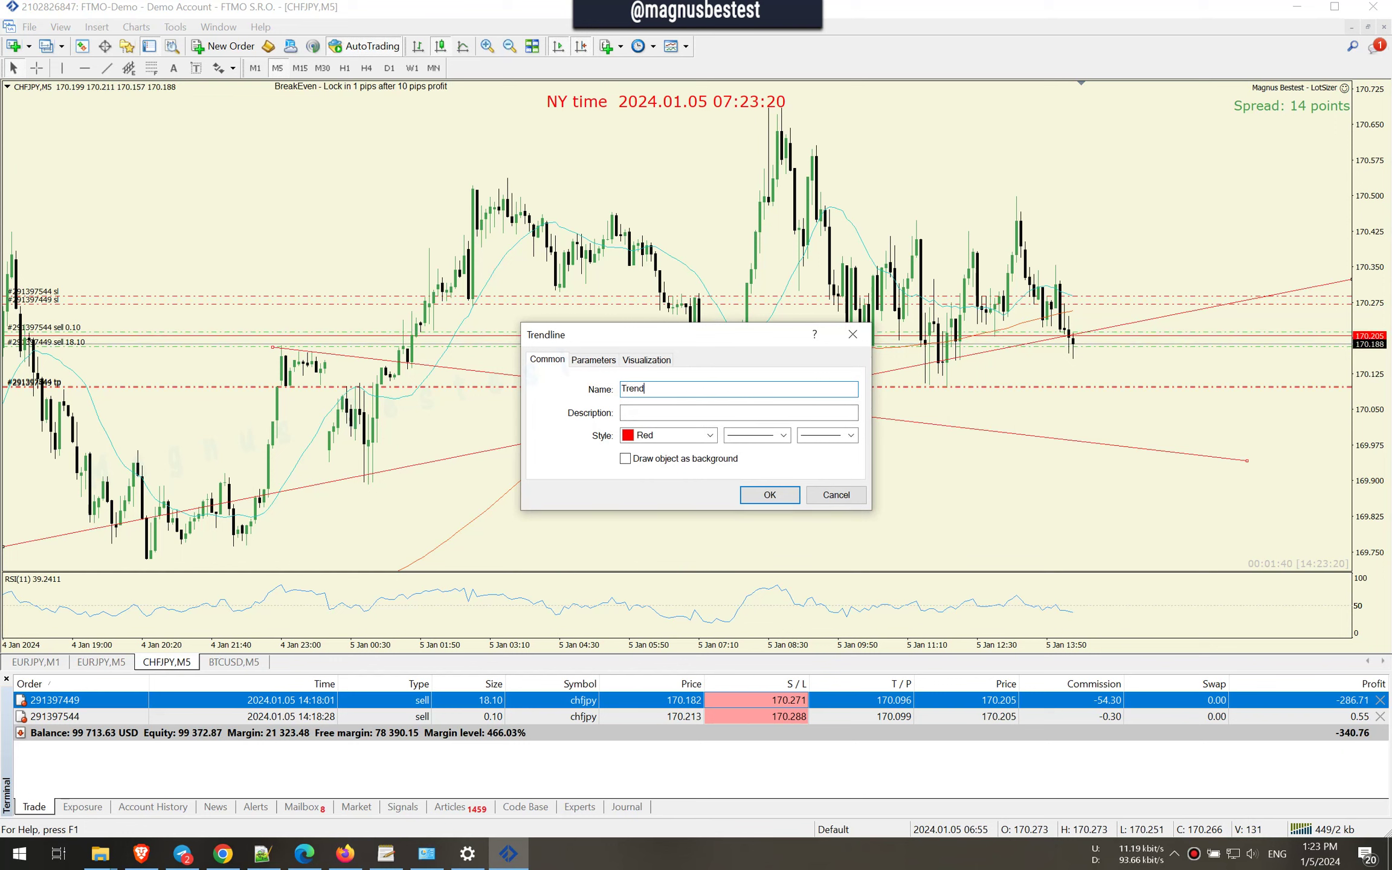
type("lineAlerter")
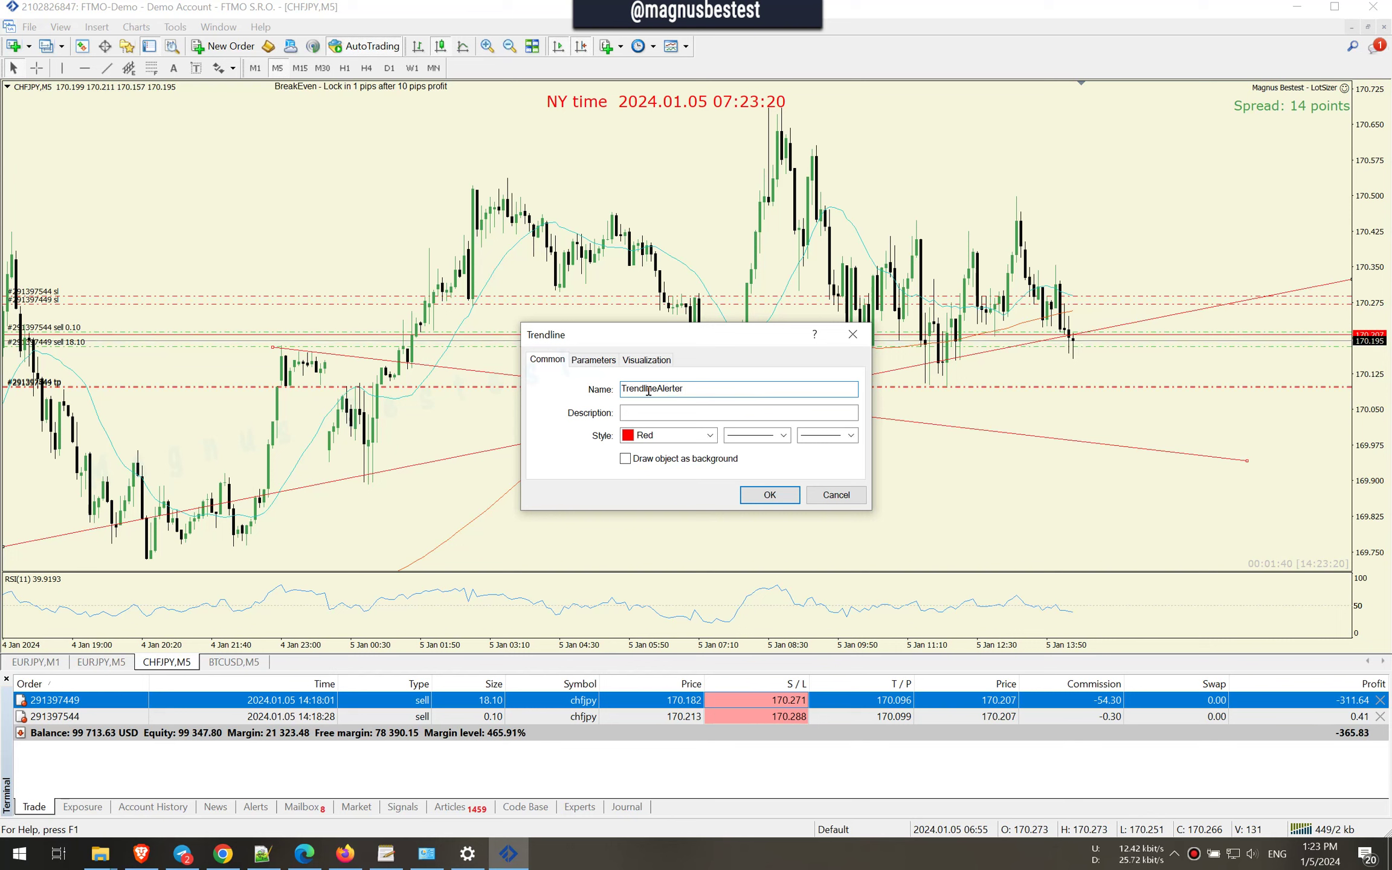
left_click(701, 392)
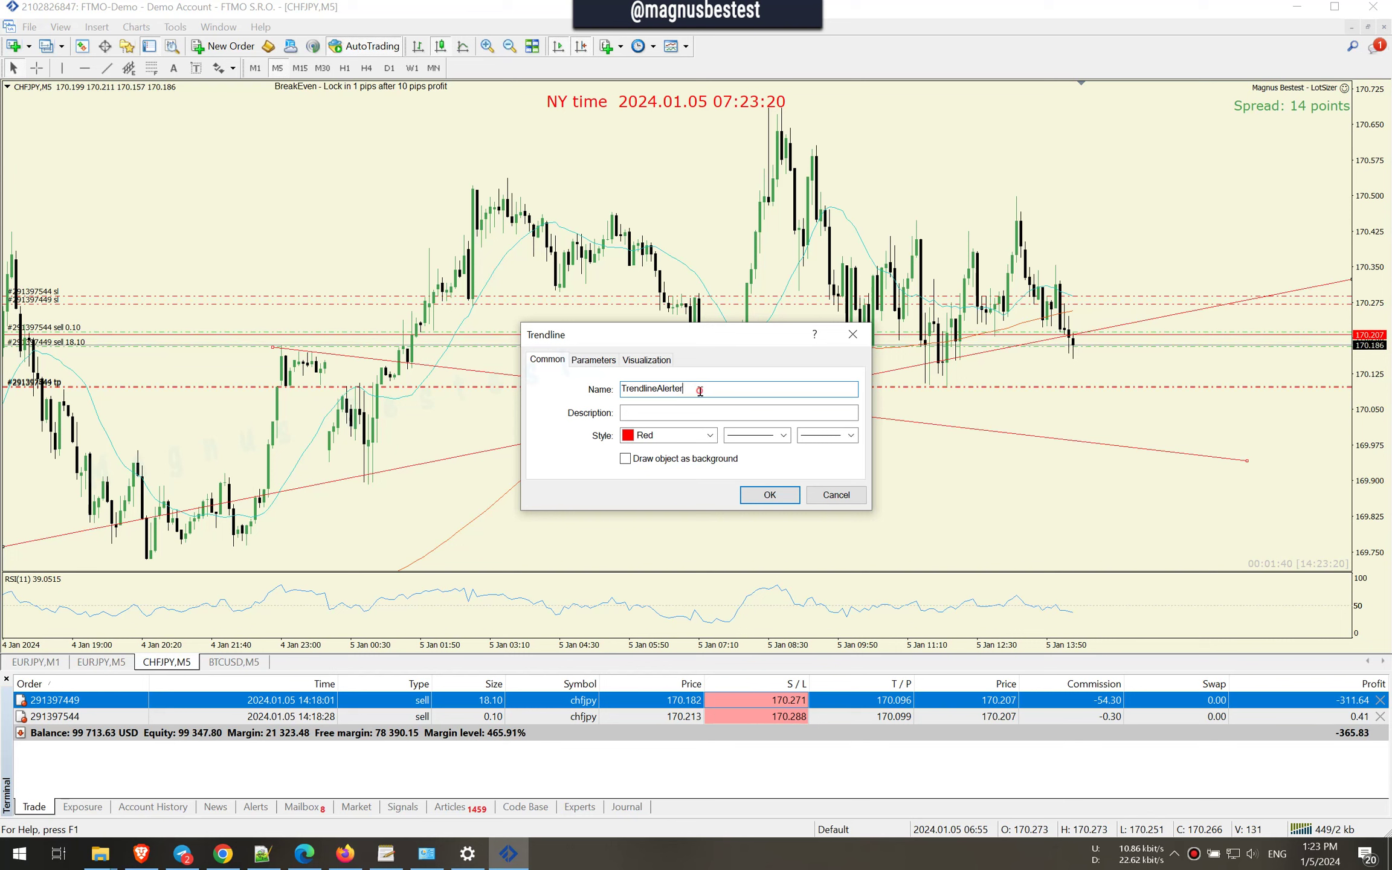
left_click(769, 494)
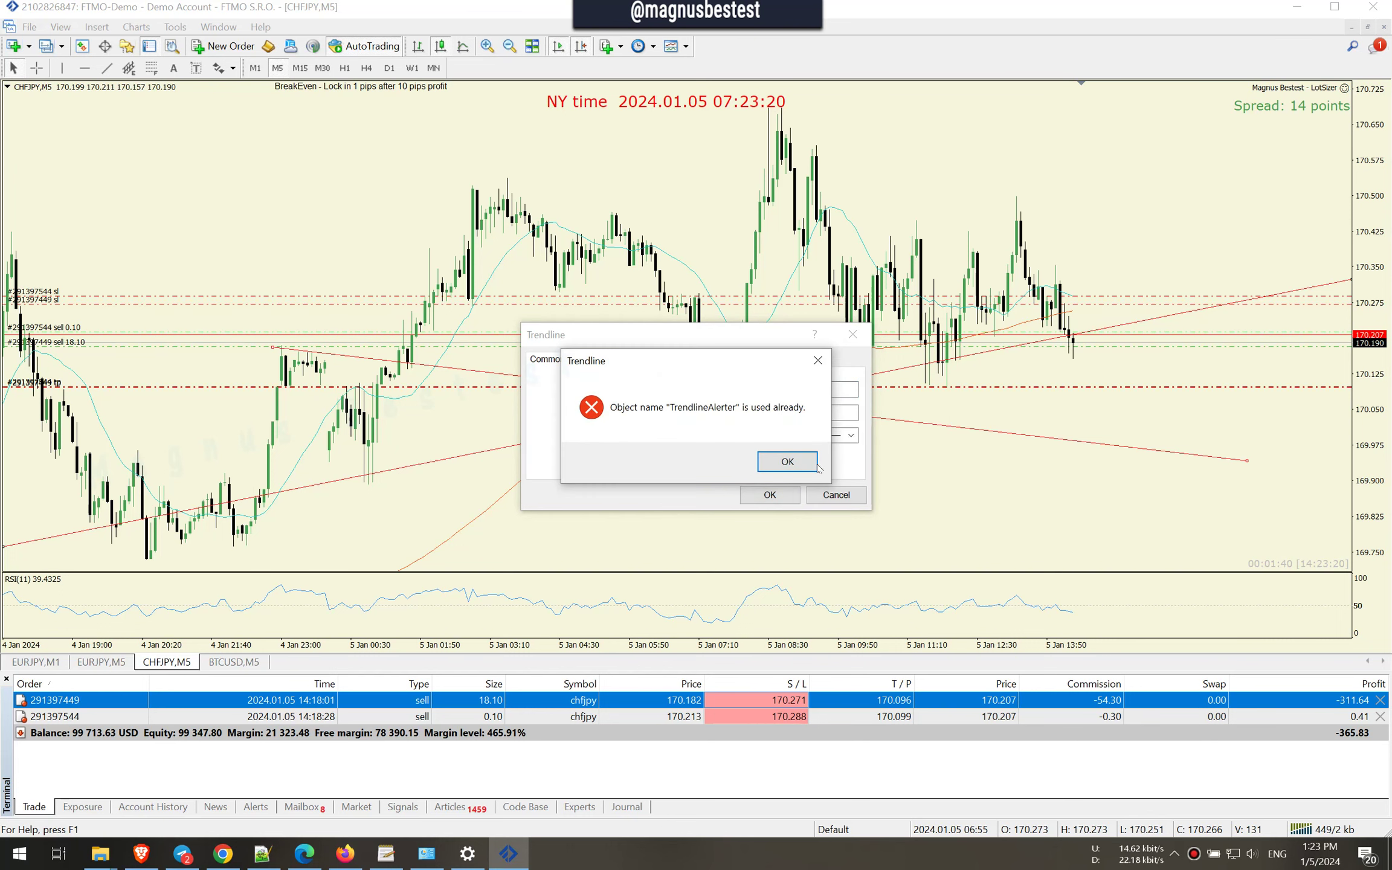
left_click(792, 462)
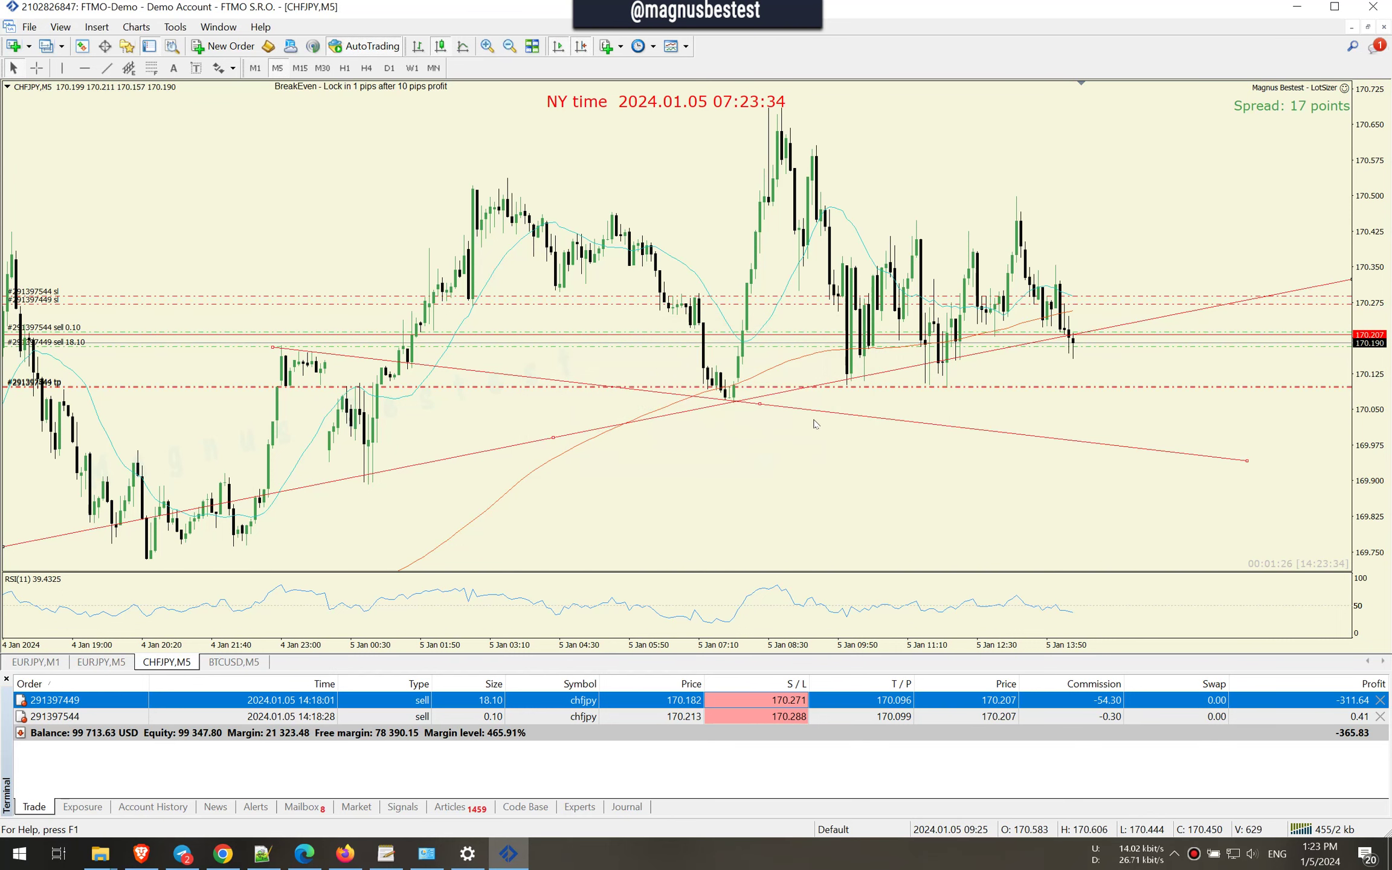
right_click(760, 409)
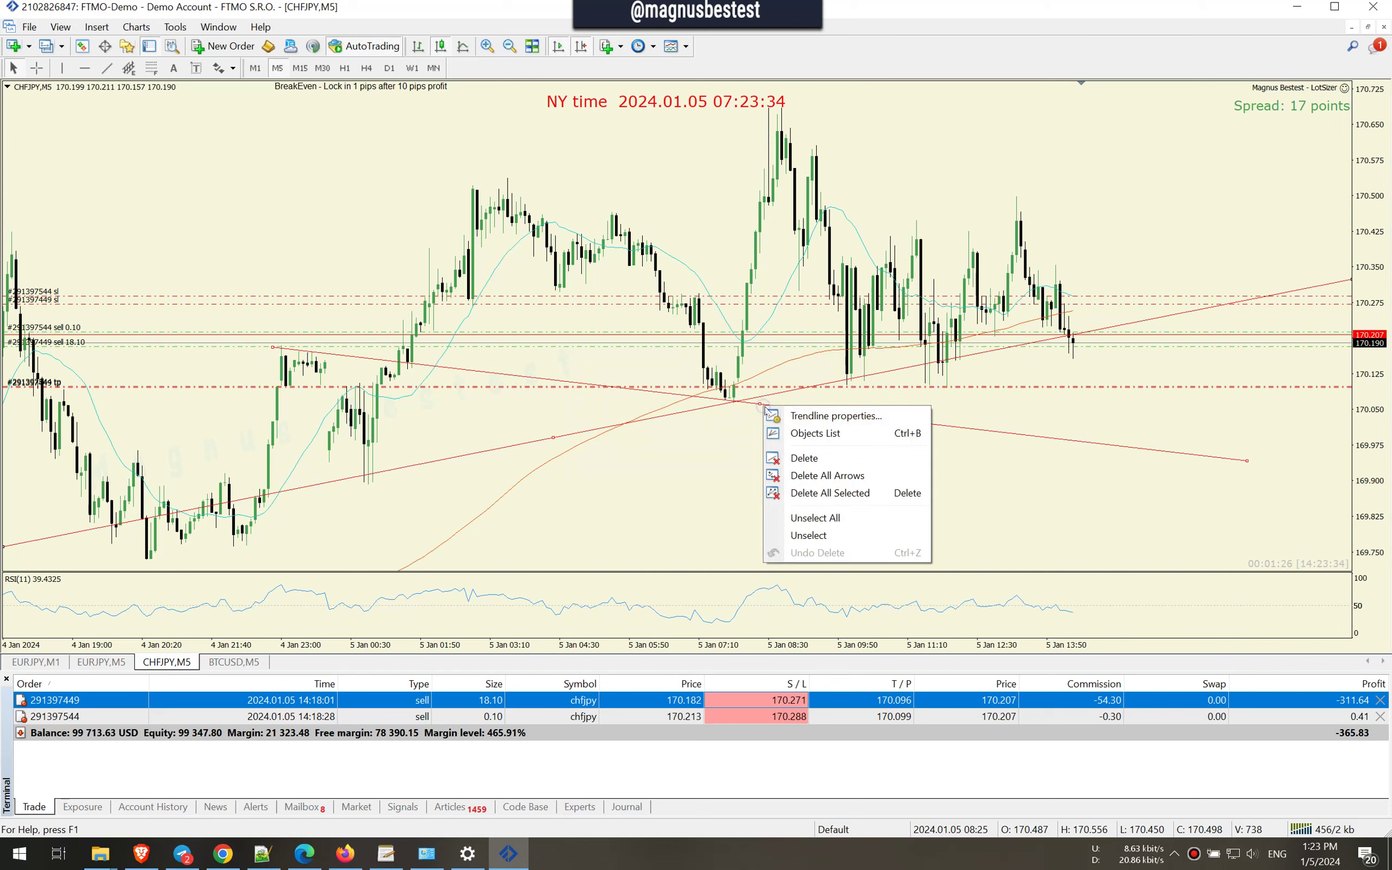
left_click(795, 414)
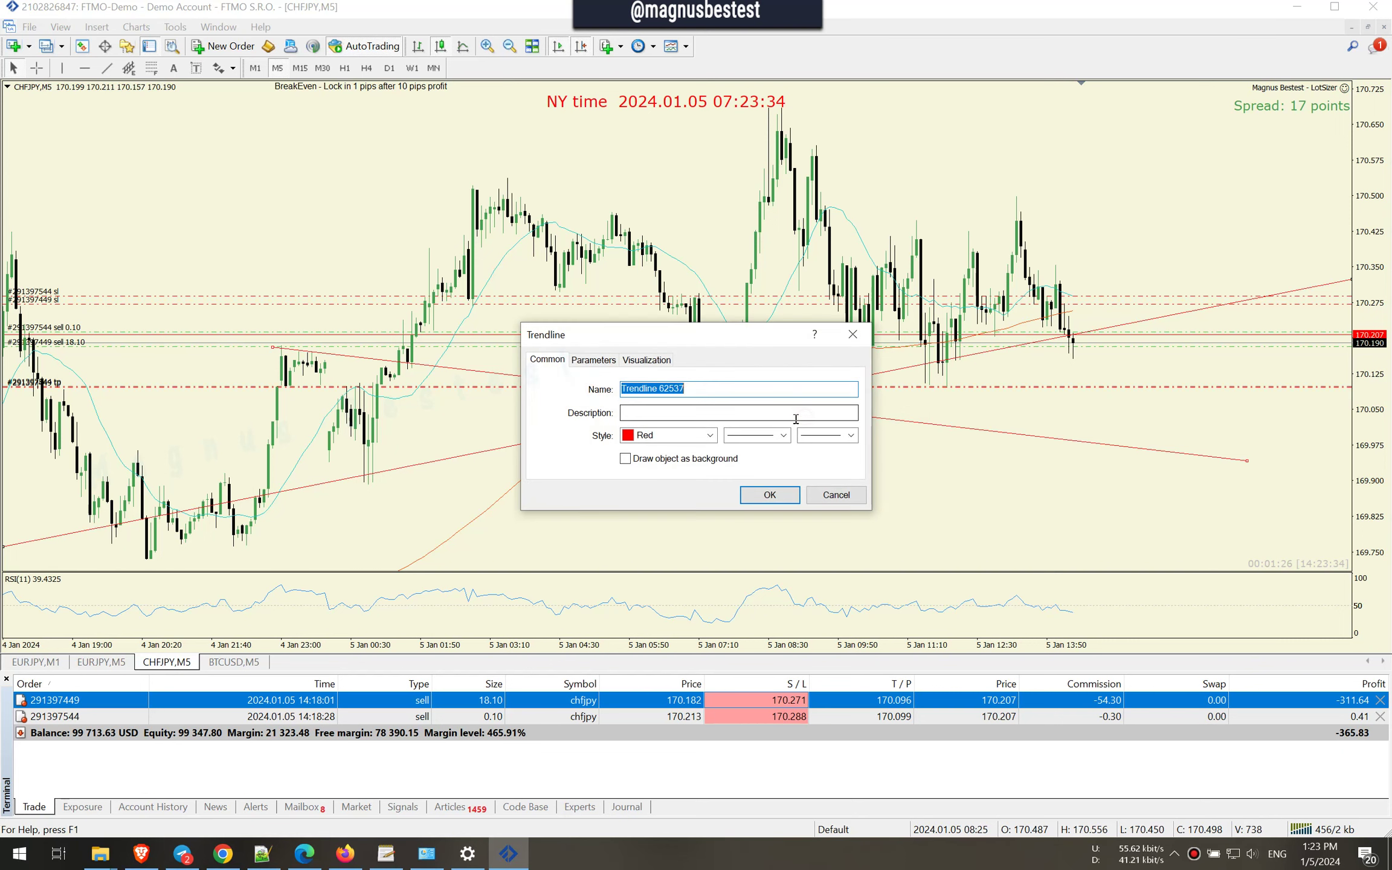
left_click(836, 493)
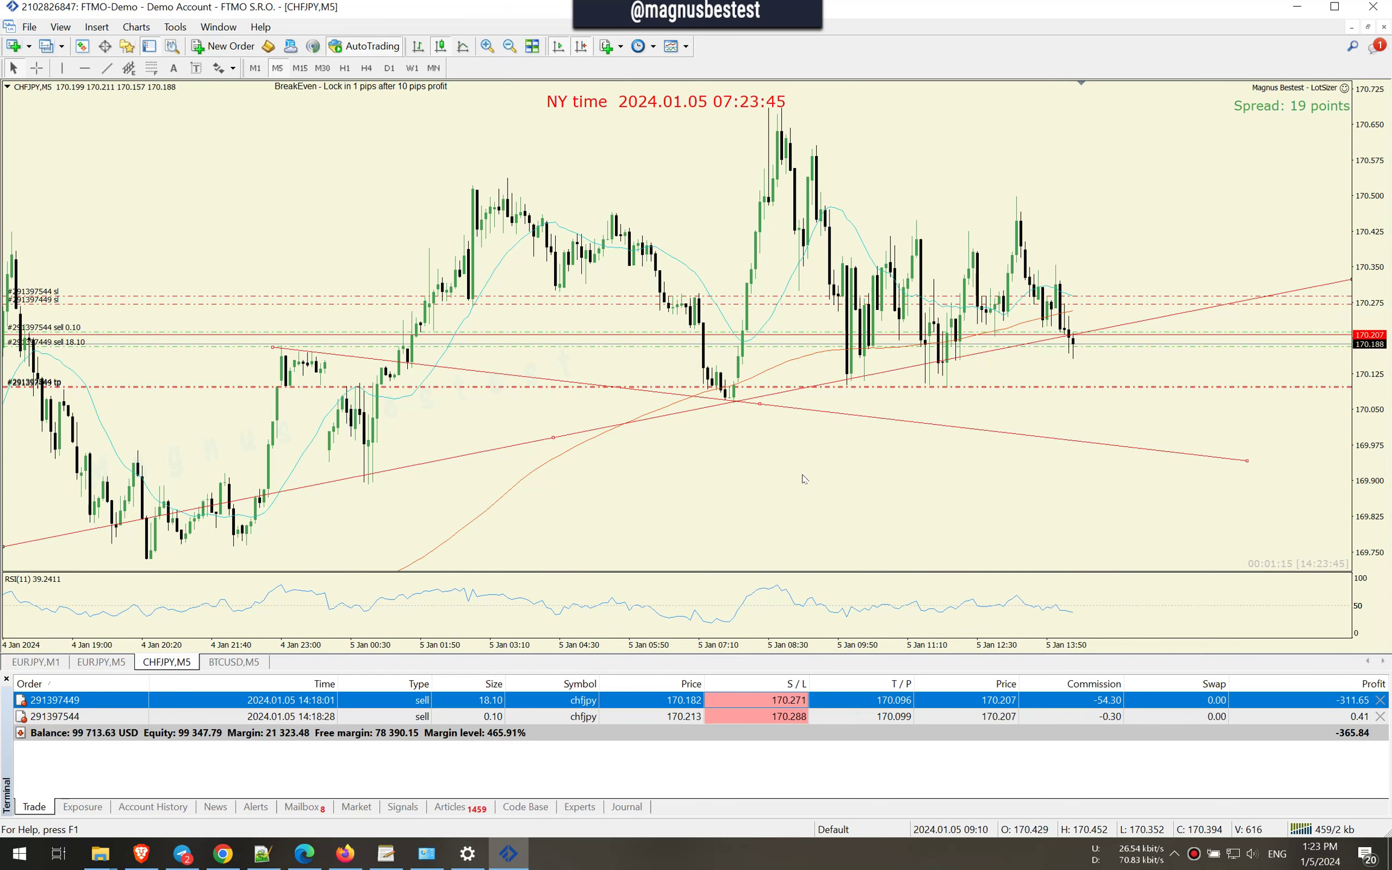
Rename the rising trend line as TrendlineAlerter2.
key("minus")
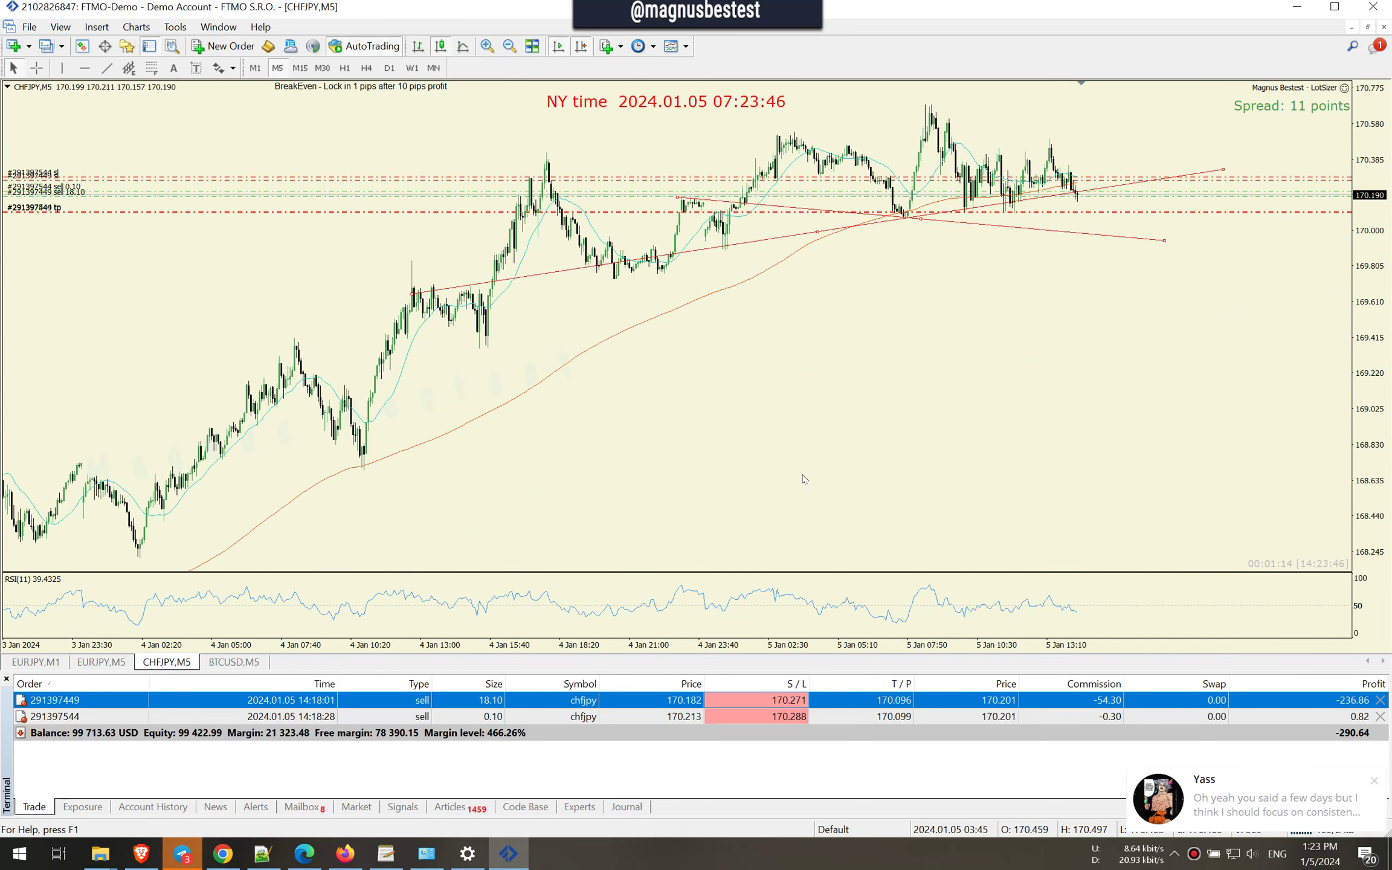
key("plus")
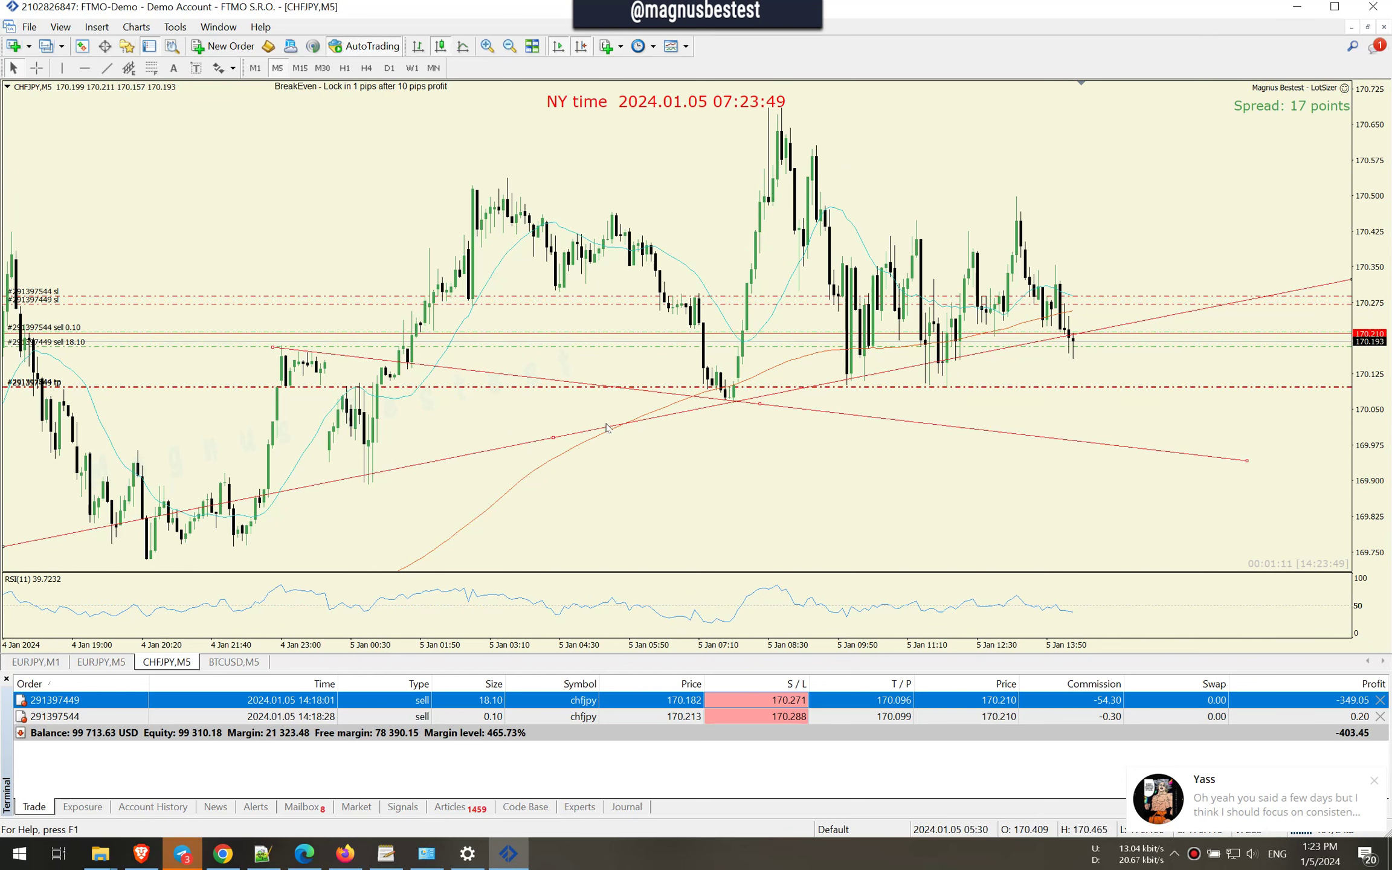
right_click(554, 437)
left_click(607, 446)
type("TrendlineAlerter2")
left_click(767, 493)
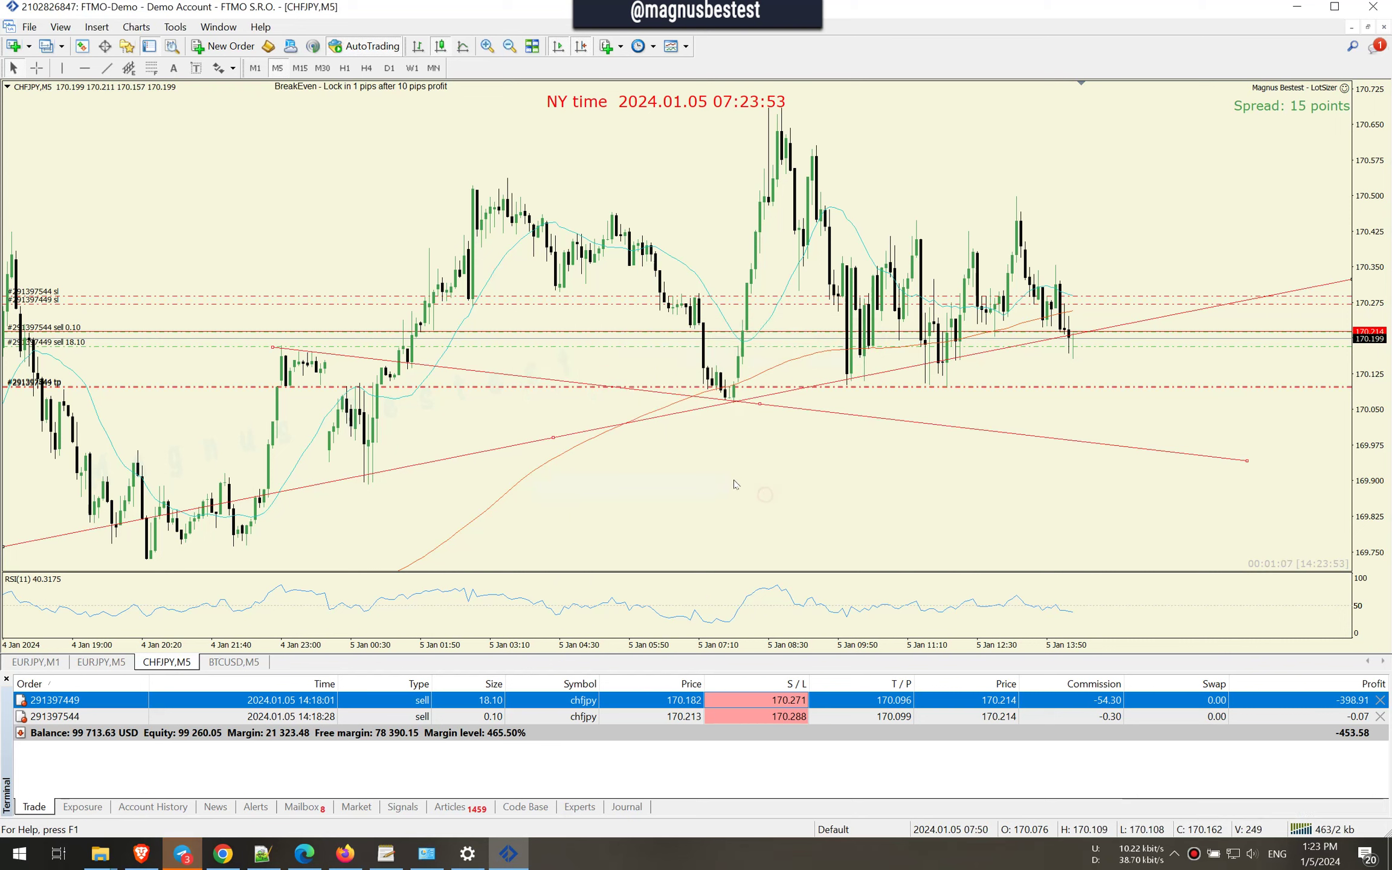
Append 2 to the LotSizer expert's trend line name input to match TrendlineAlerter2, and apply the inputs.
left_click(1344, 89)
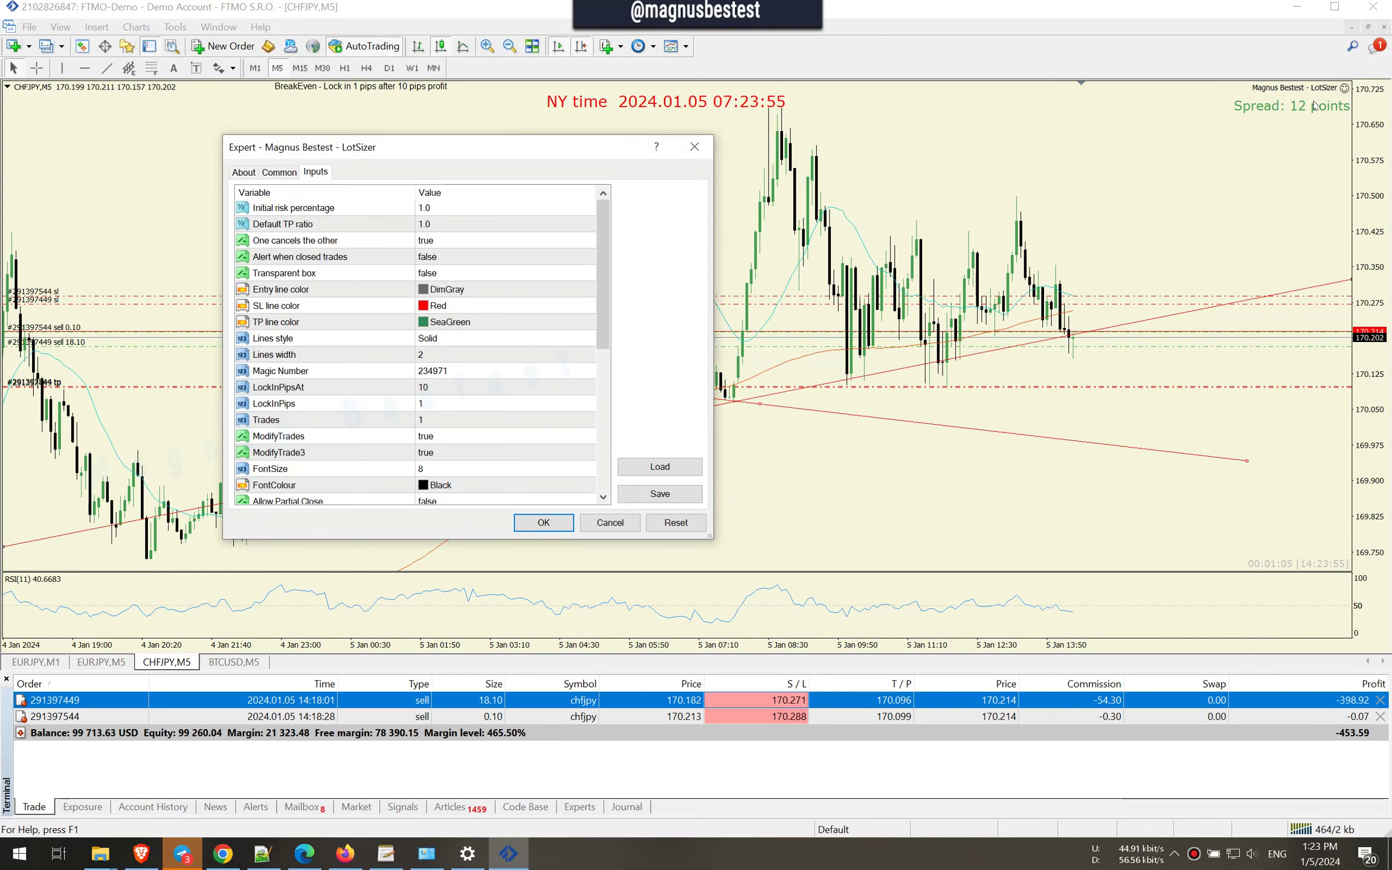
left_click_drag(602, 332, 597, 474)
double_click(478, 341)
left_click(511, 338)
type("2")
key("Return")
left_click(544, 524)
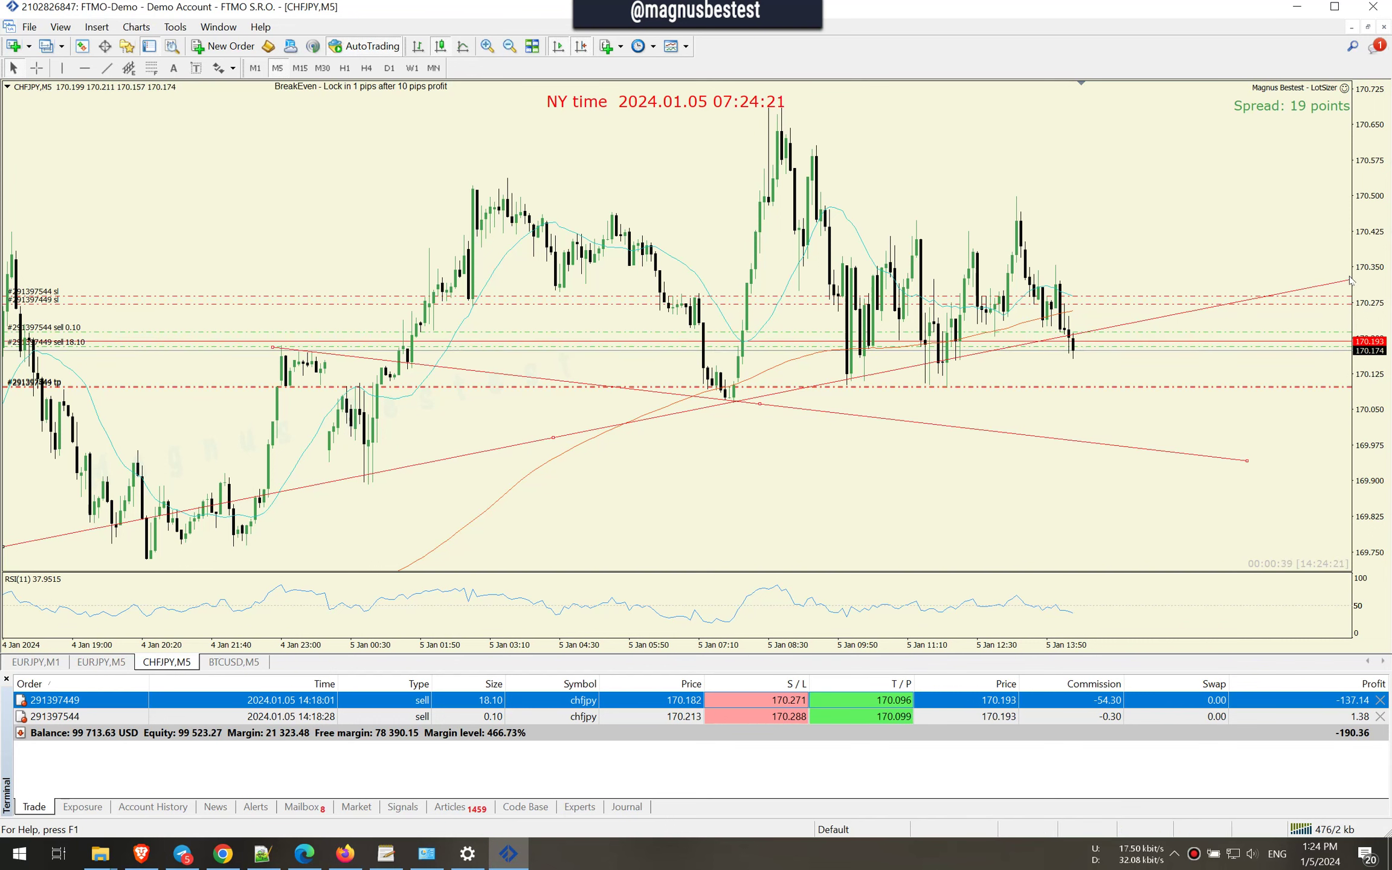
Lower the later end of the rising trend line to about 170.27 so the line passes just below the latest candle.
left_click_drag(1350, 279, 1347, 309)
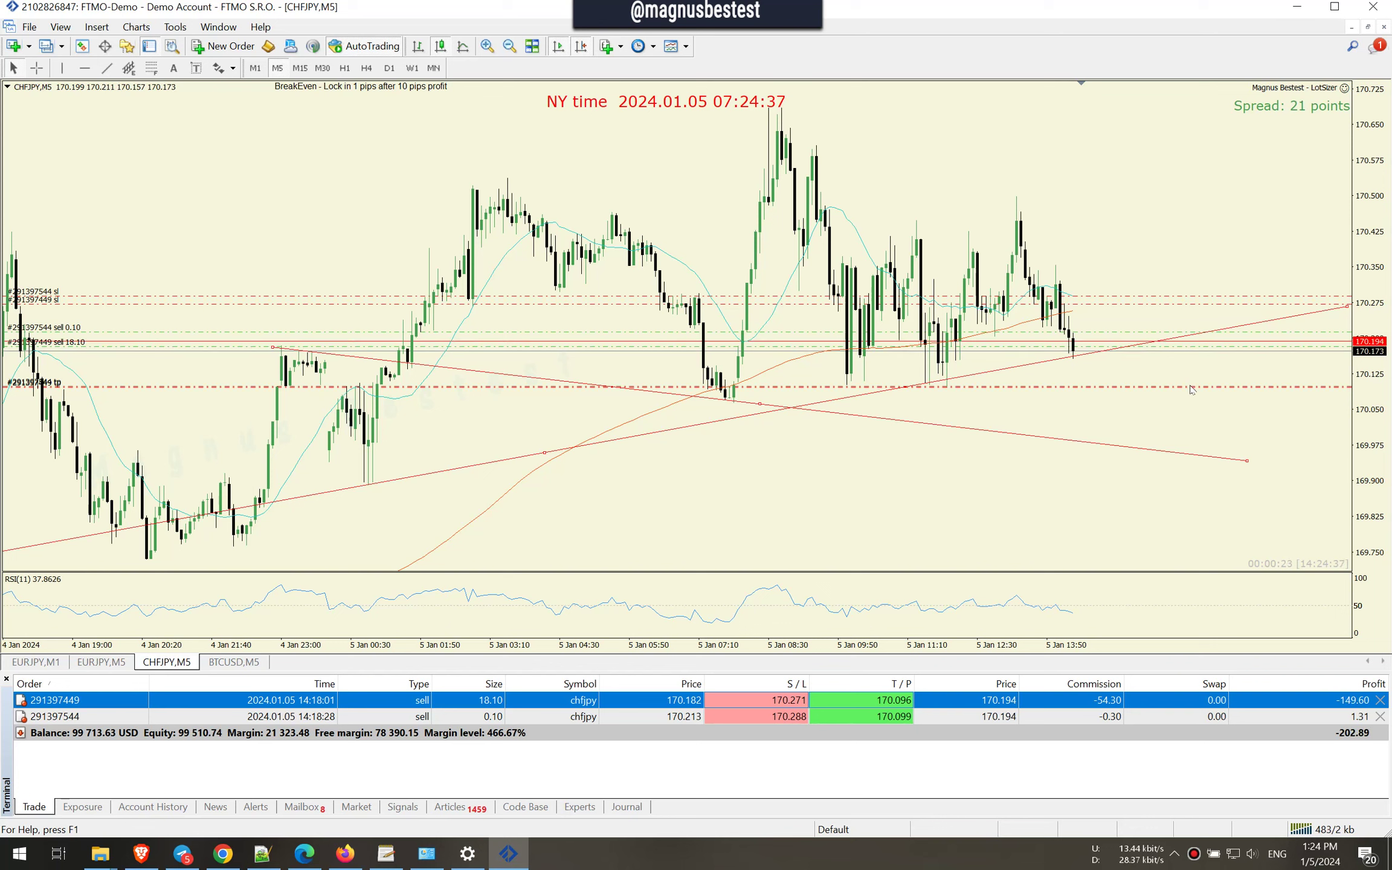
Examine the Experts log for the LotSizer and TrendlineAlerter entries, from the newest messages down to the oldest.
left_click(581, 808)
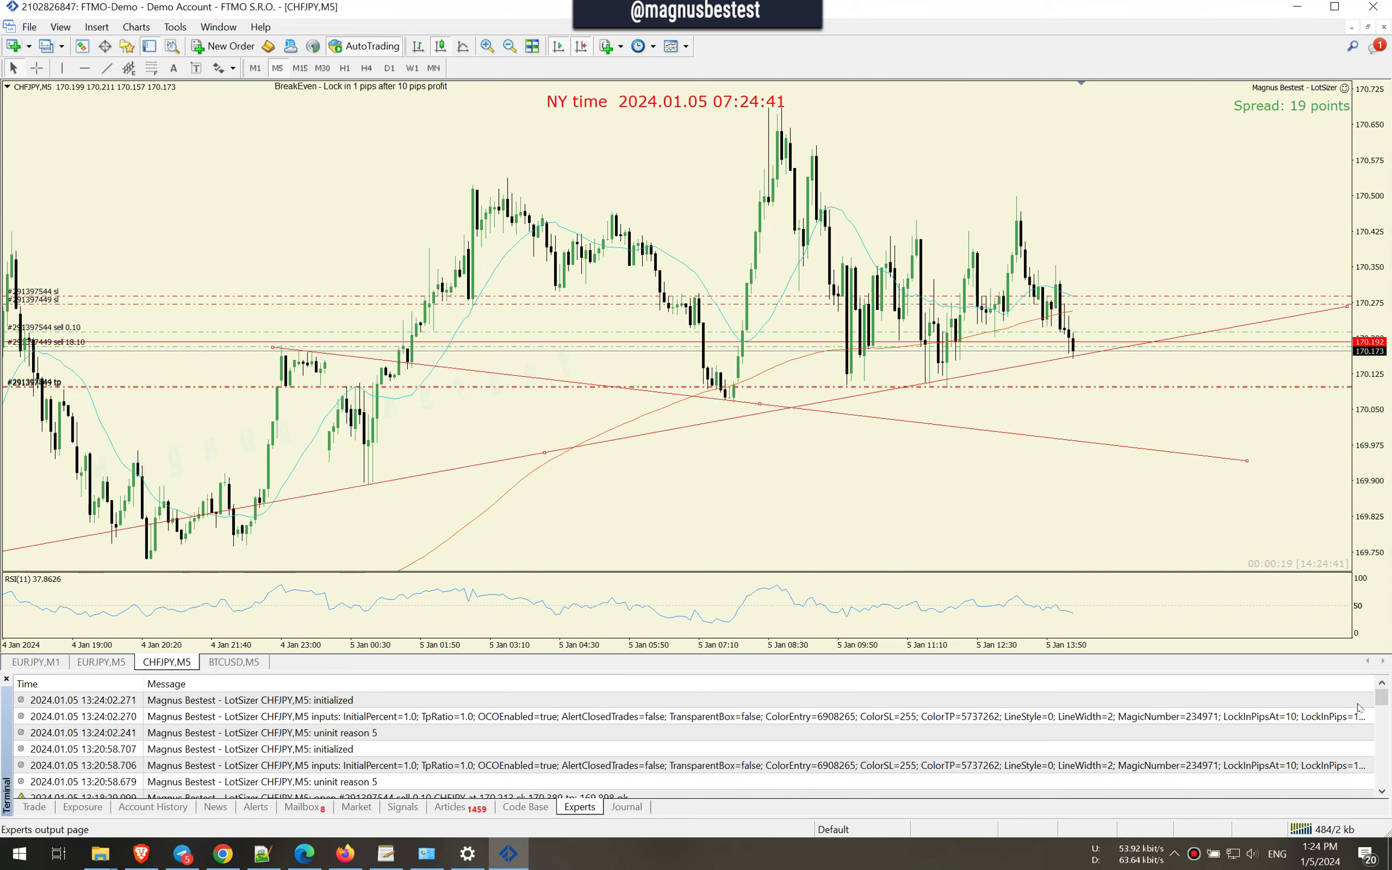
scroll(1382, 703, "down", 10)
scroll(1383, 702, "up", 10)
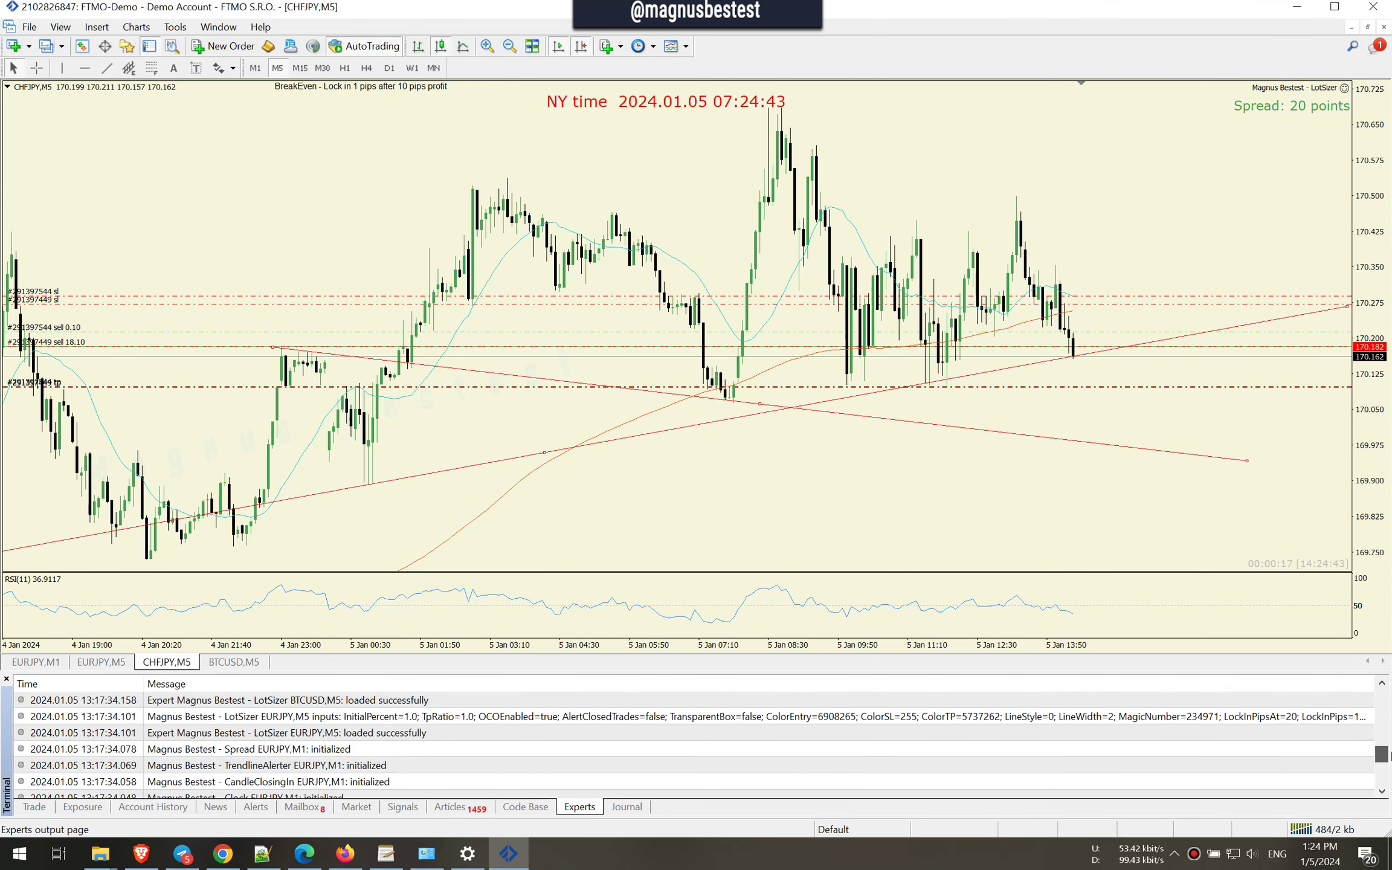
left_click(627, 807)
left_click(559, 807)
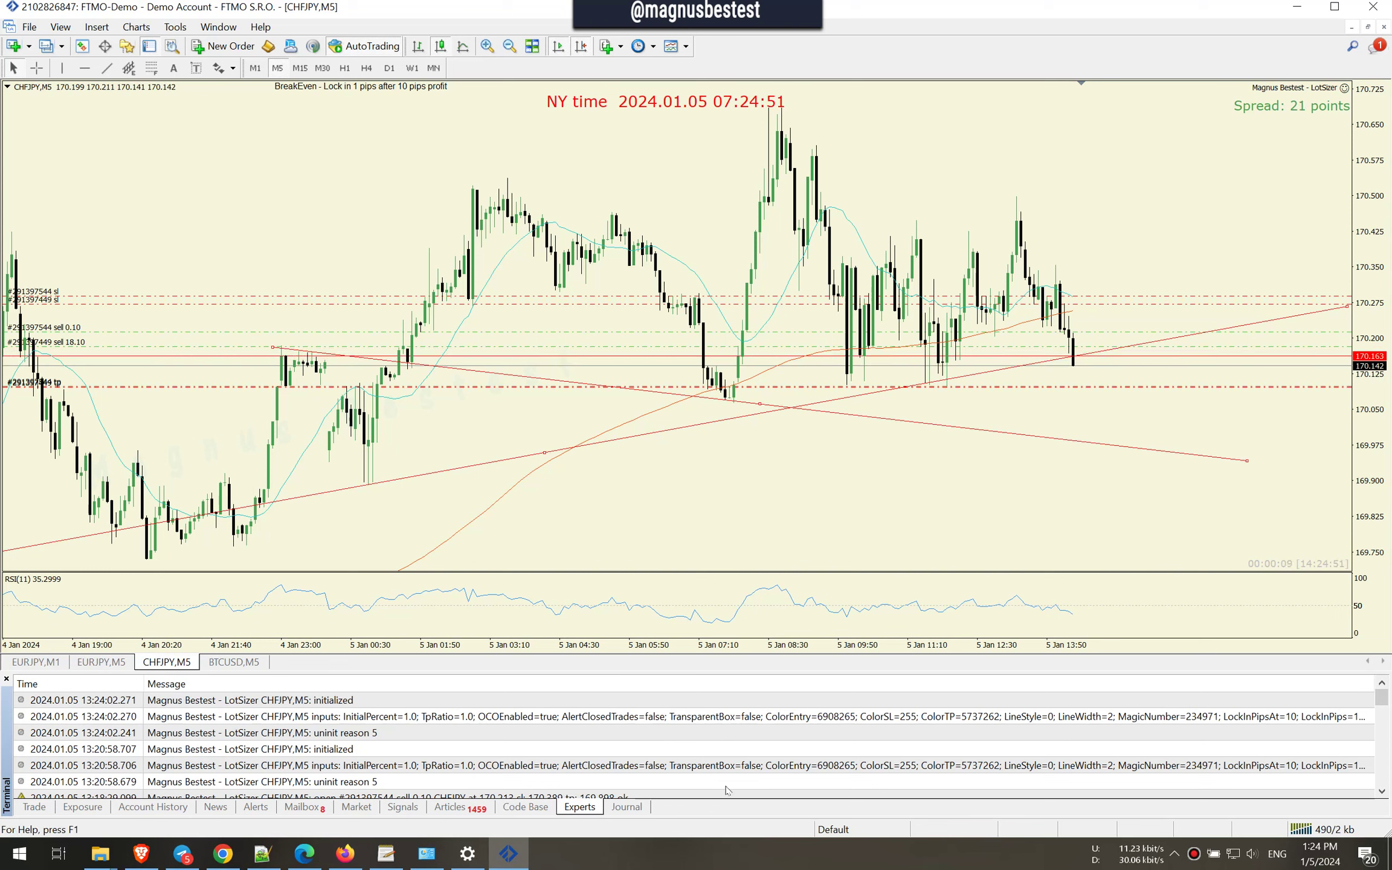
left_click(544, 808)
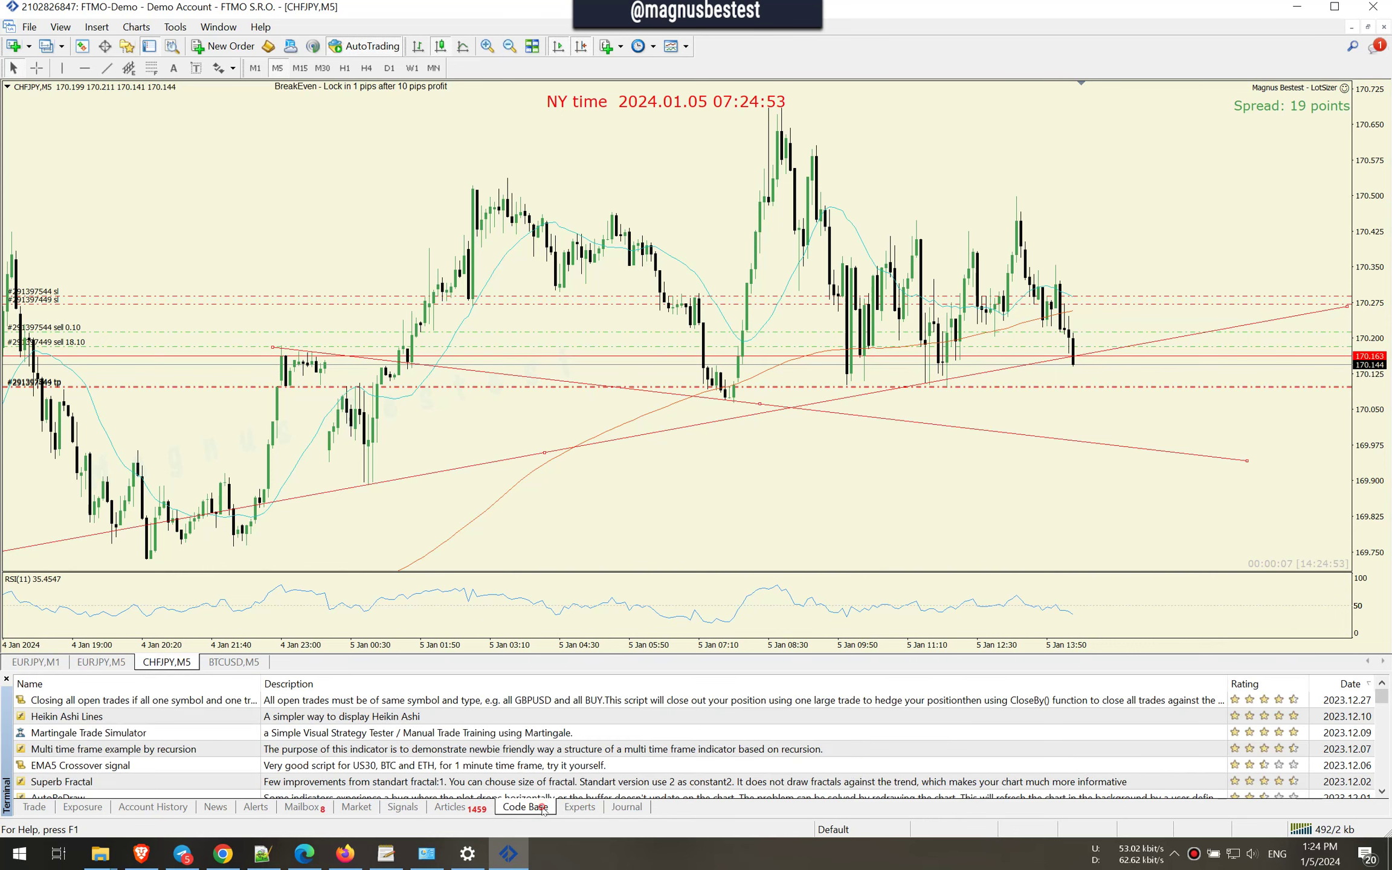
left_click(594, 808)
scroll(1328, 780, "down", 10)
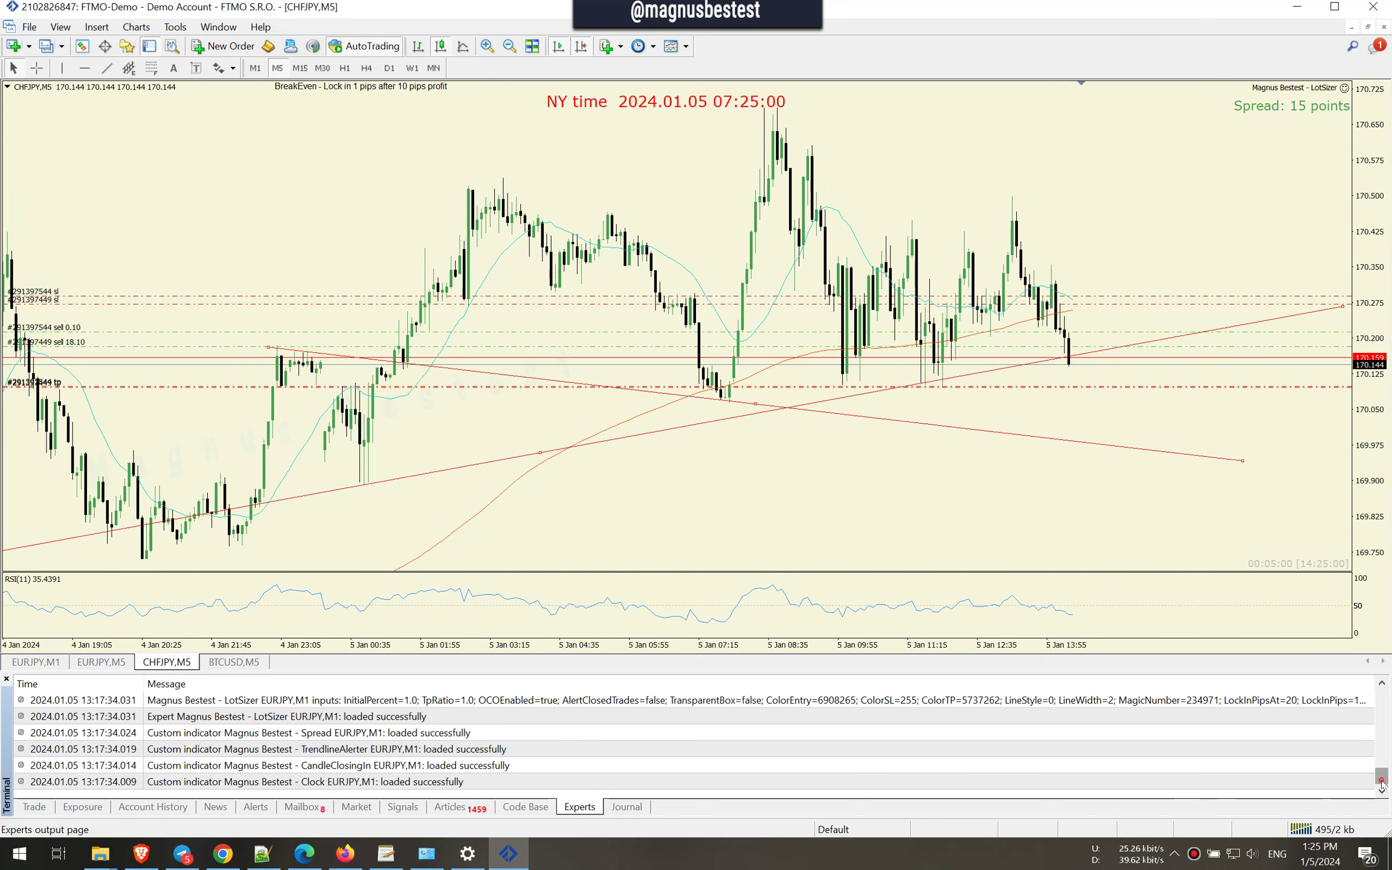
Examine the newest LotSizer entries in the Experts log and the CHFJPY order modifications in the Journal, glancing at the open trades.
left_click_drag(1382, 778, 1382, 695)
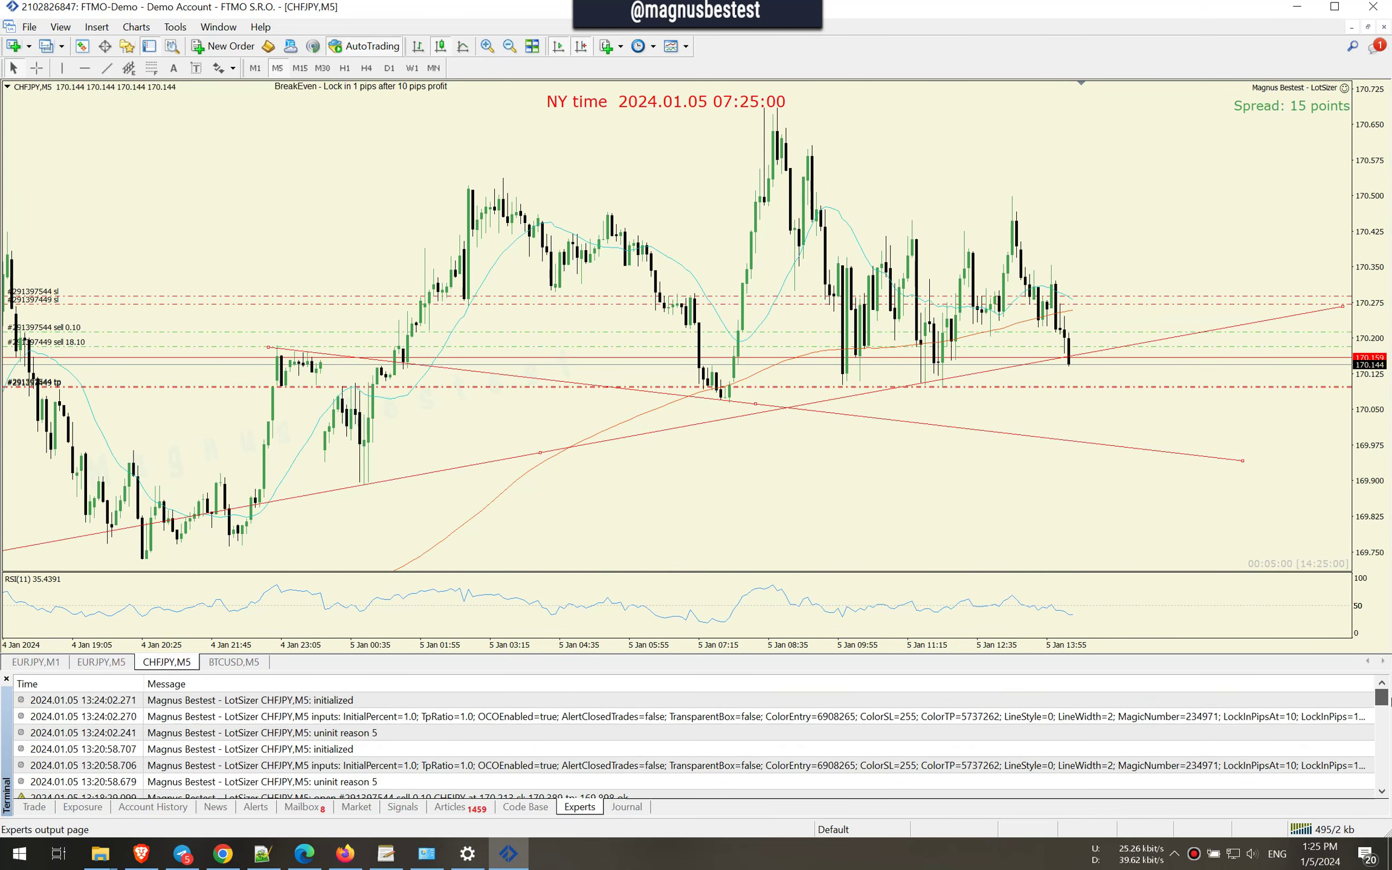
left_click(361, 701)
left_click(367, 733)
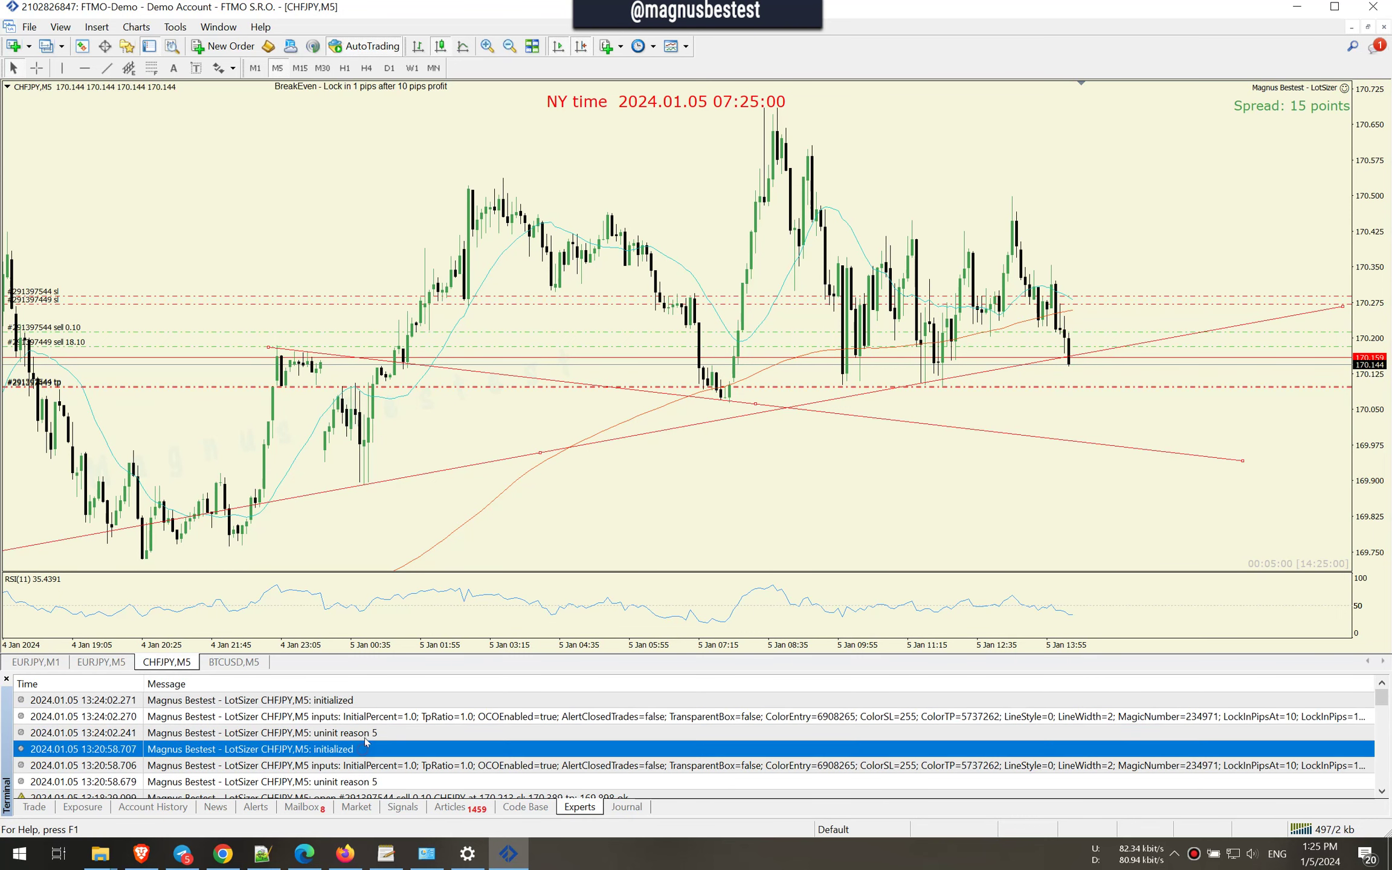
left_click(423, 704)
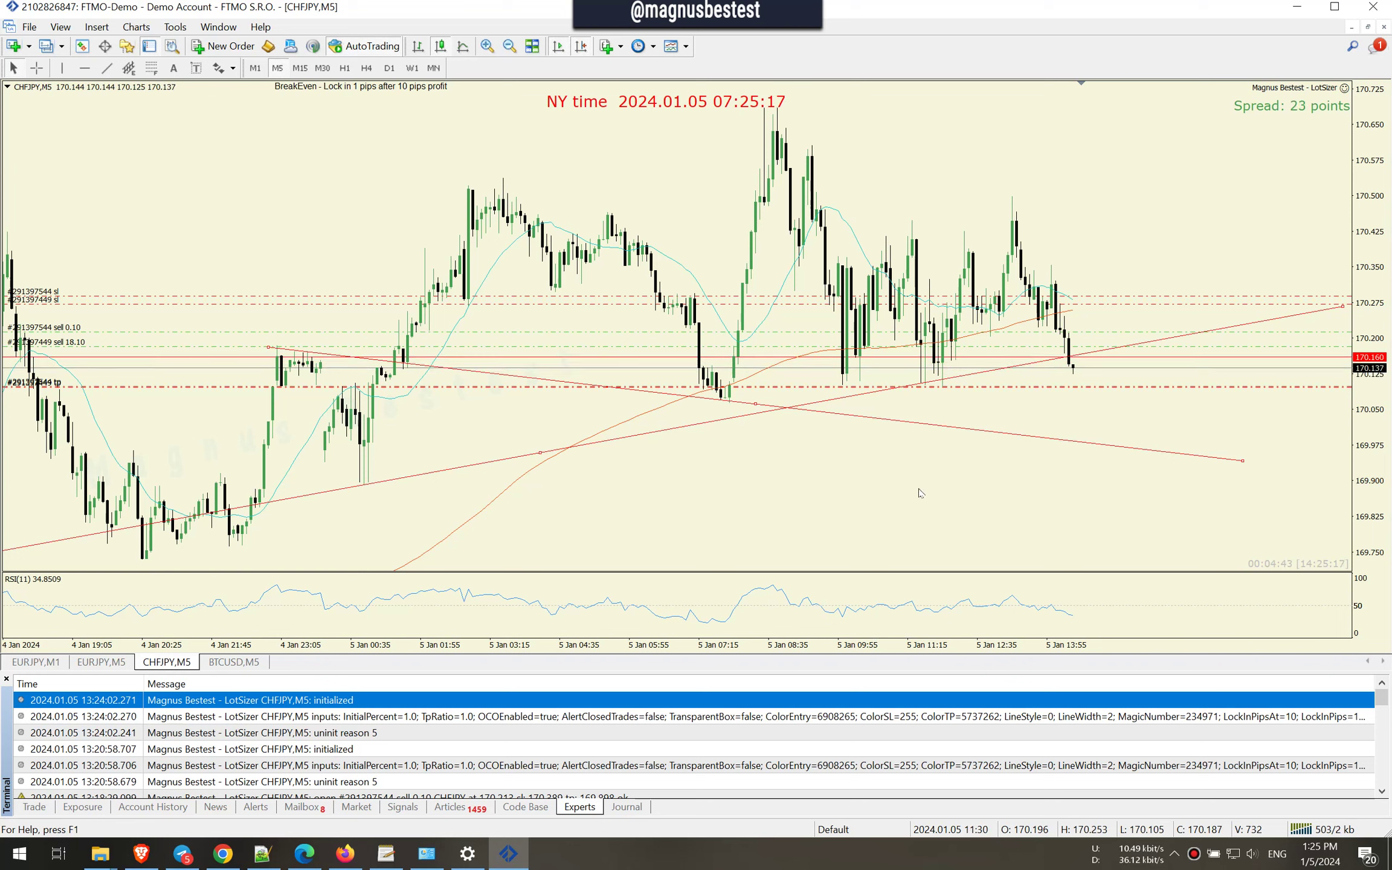
left_click(34, 807)
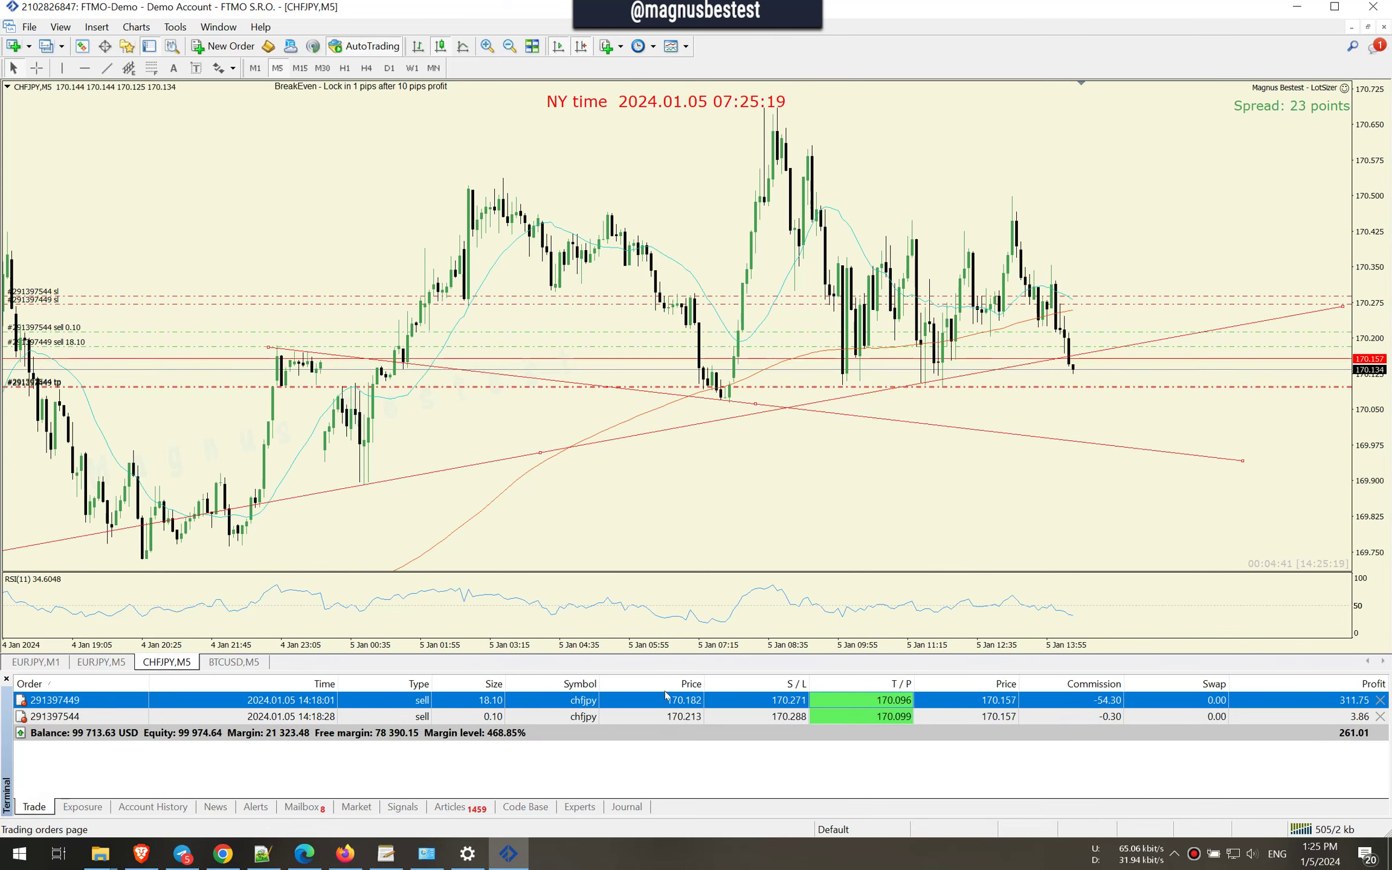
left_click(583, 808)
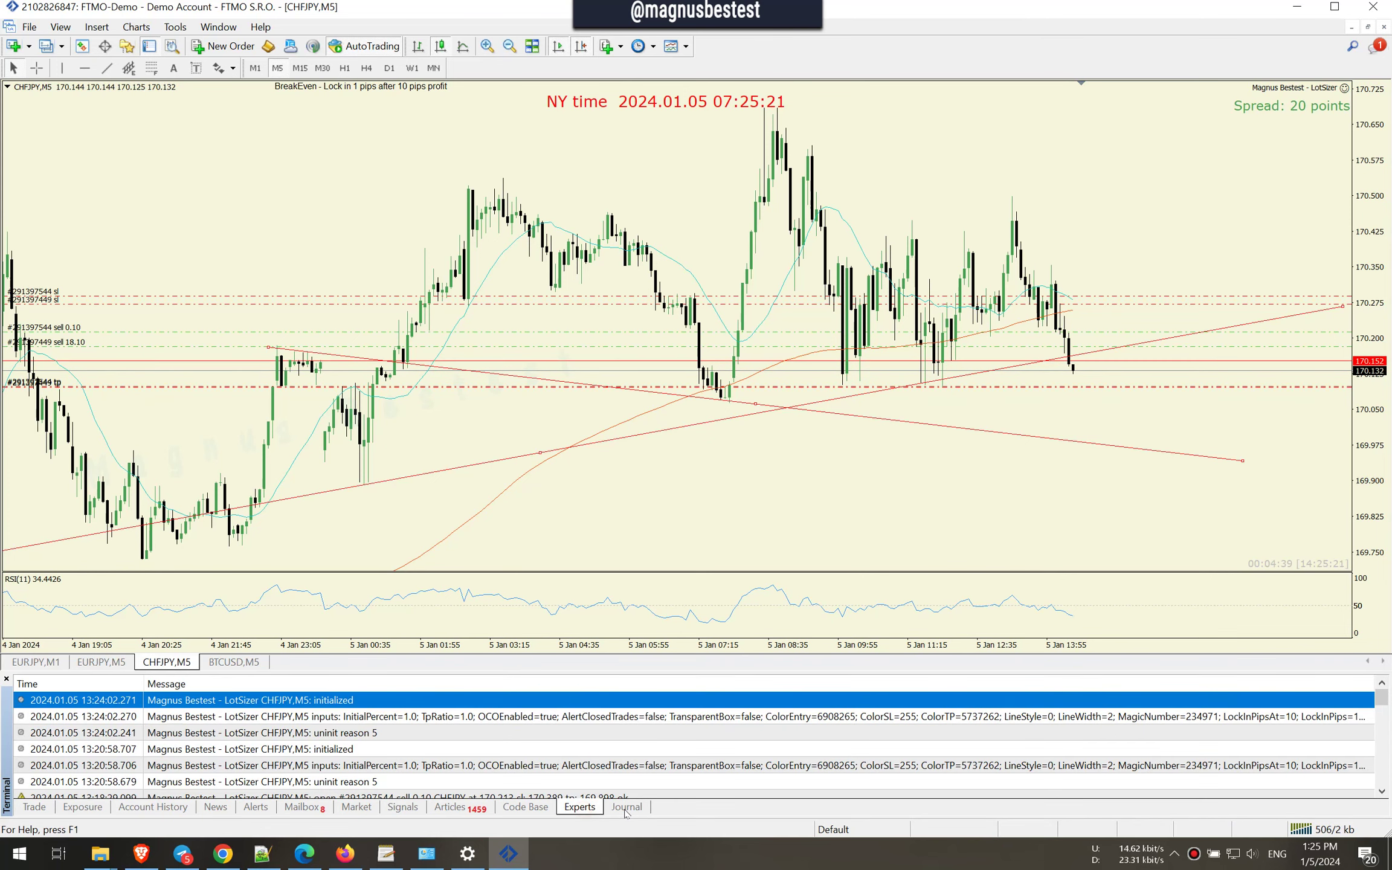
left_click(626, 808)
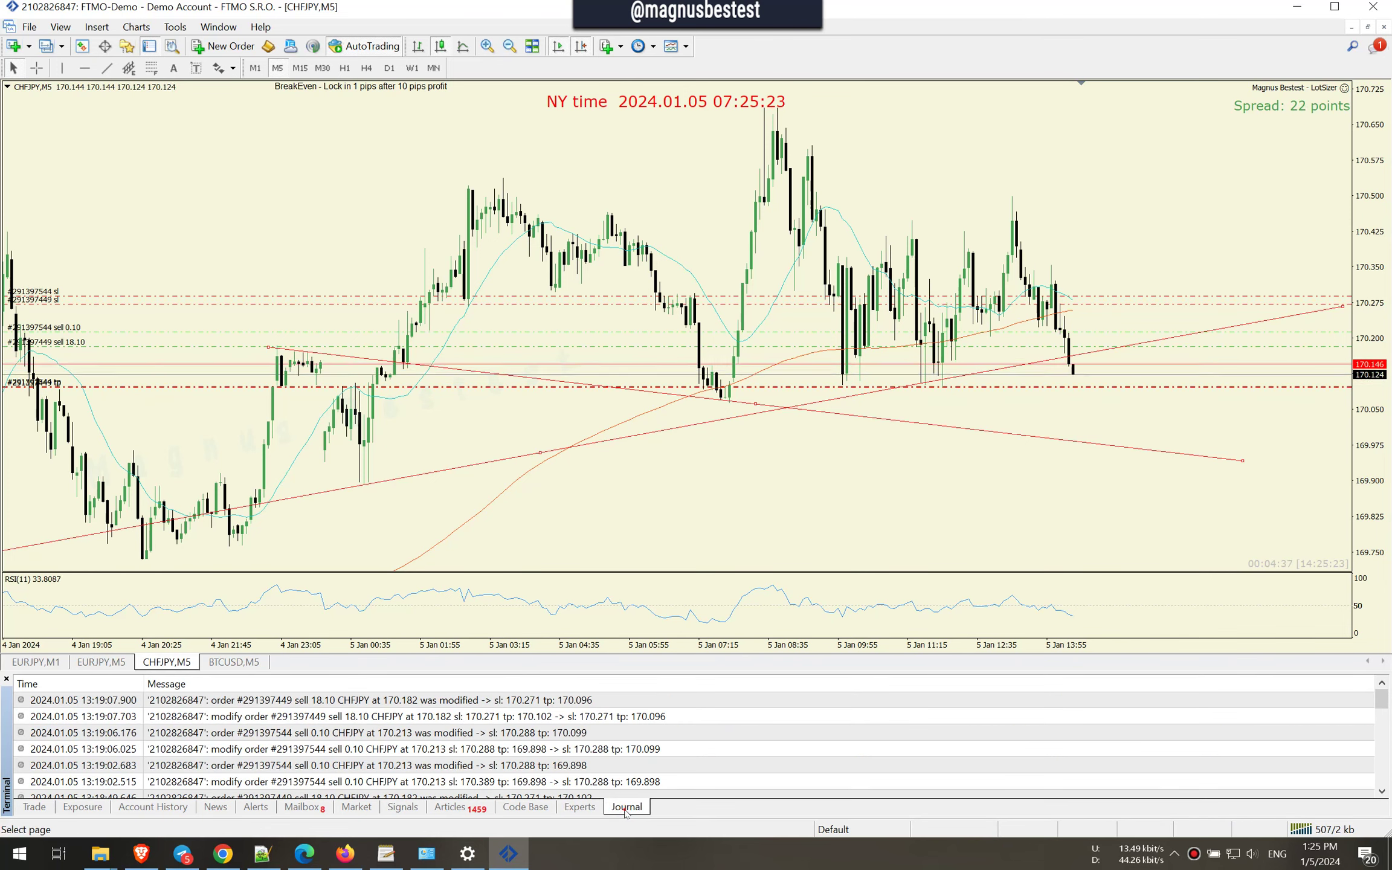
left_click_drag(1383, 698, 1390, 805)
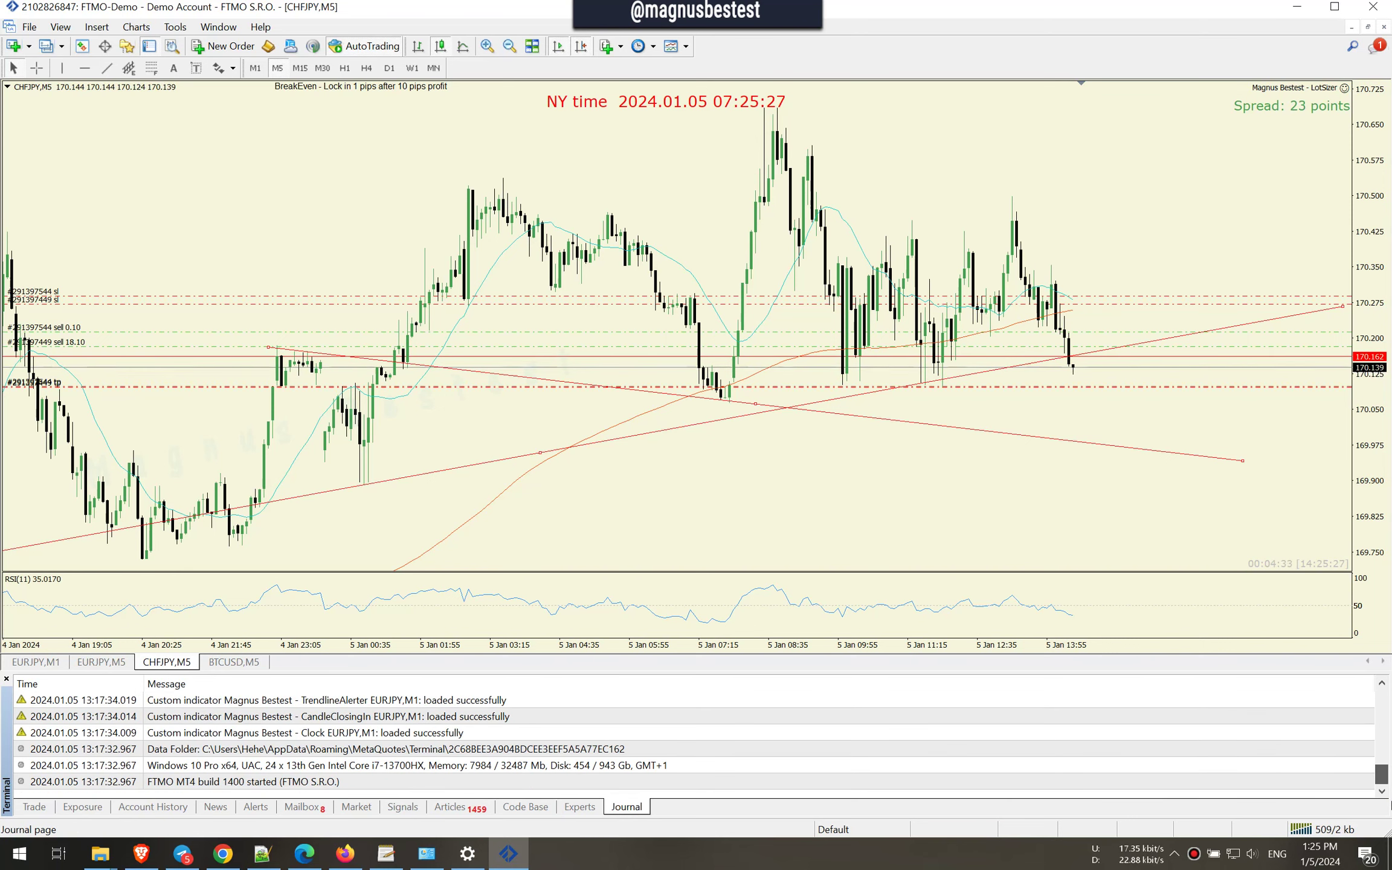
scroll(559, 786, "up", 10)
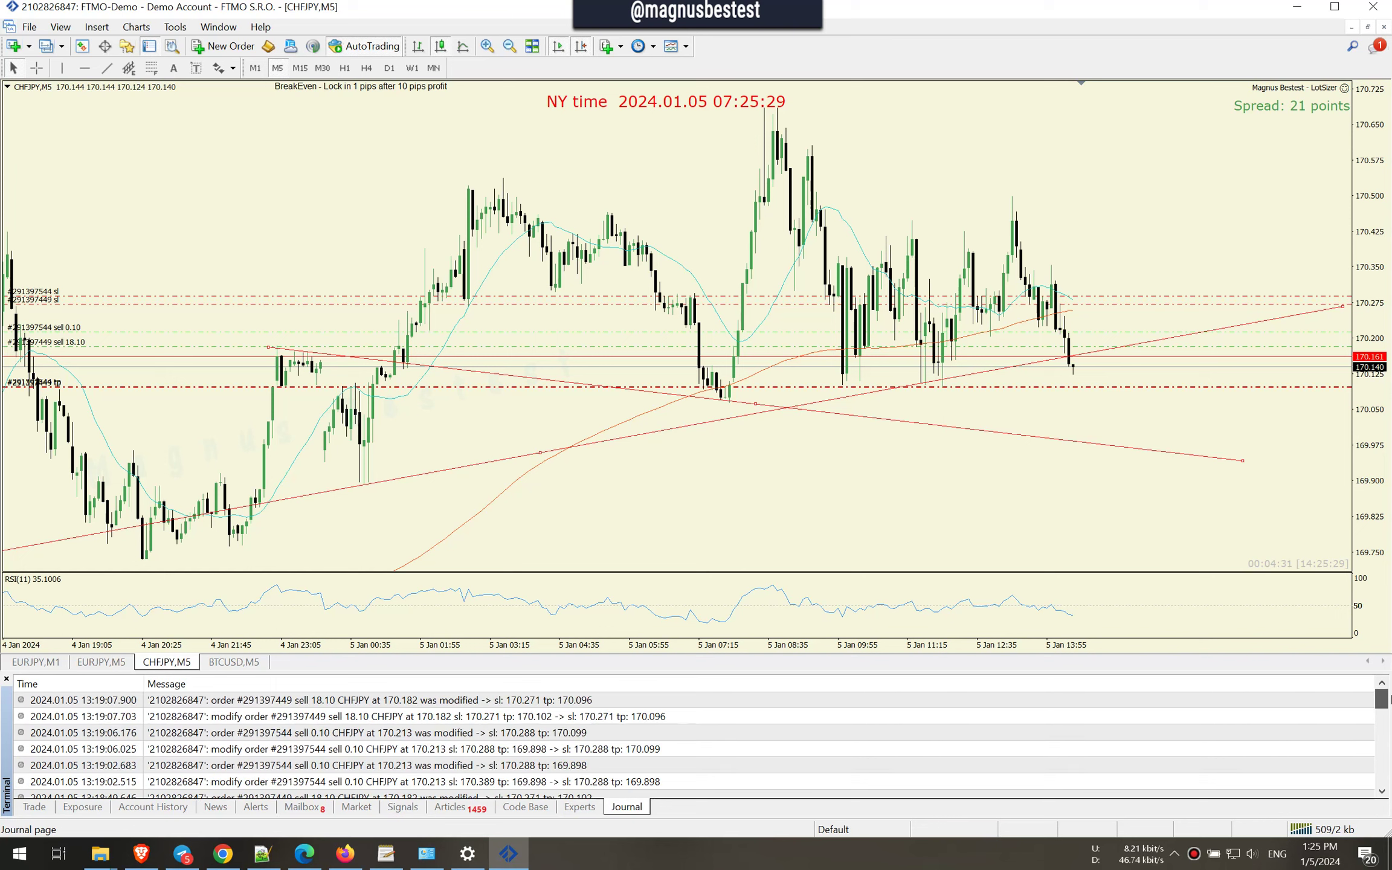
left_click(580, 808)
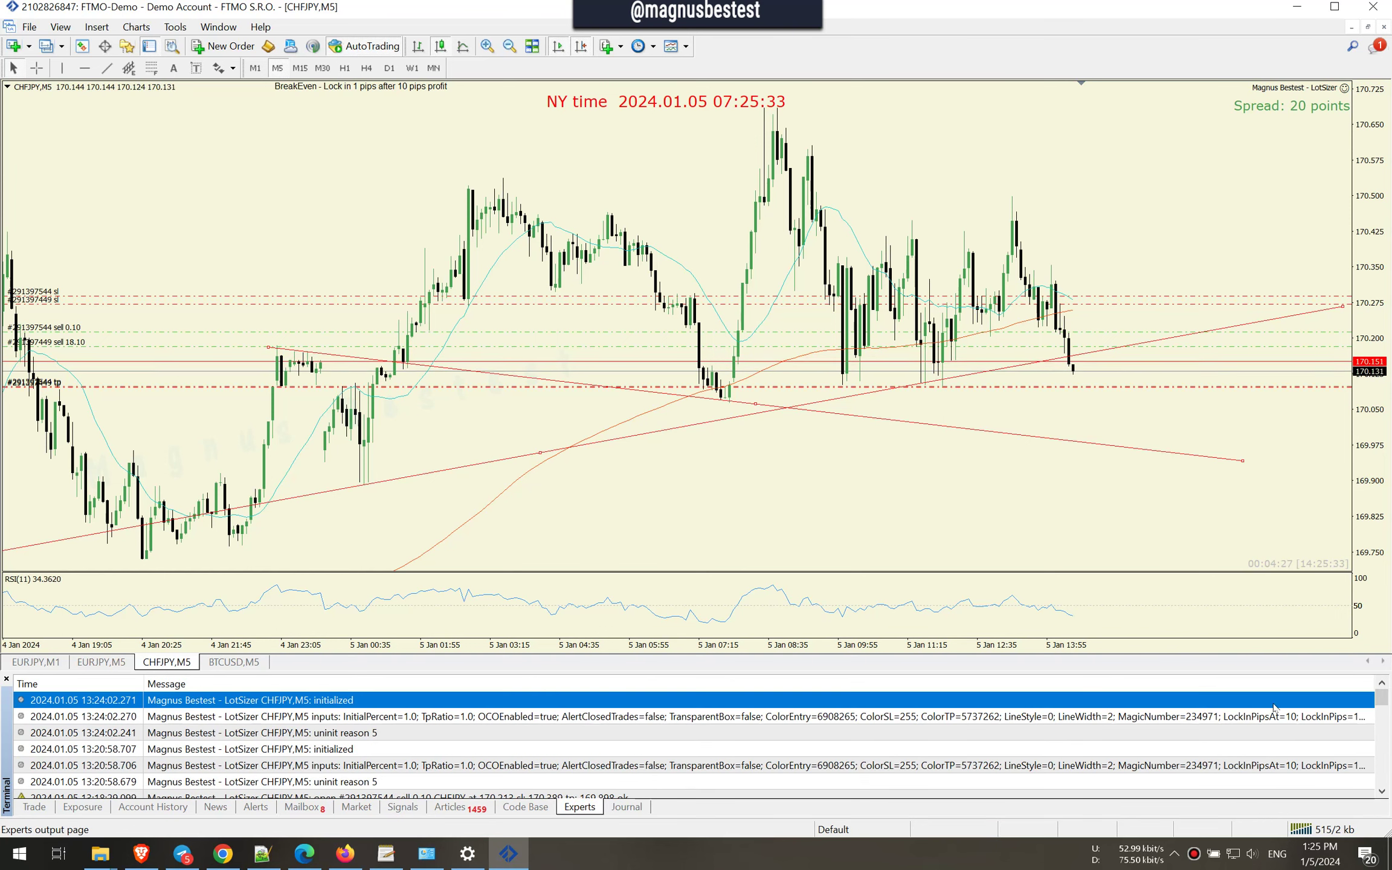
mouse_move(1383, 704)
left_mouse_down()
mouse_move(1385, 726)
mouse_move(1387, 697)
left_mouse_up()
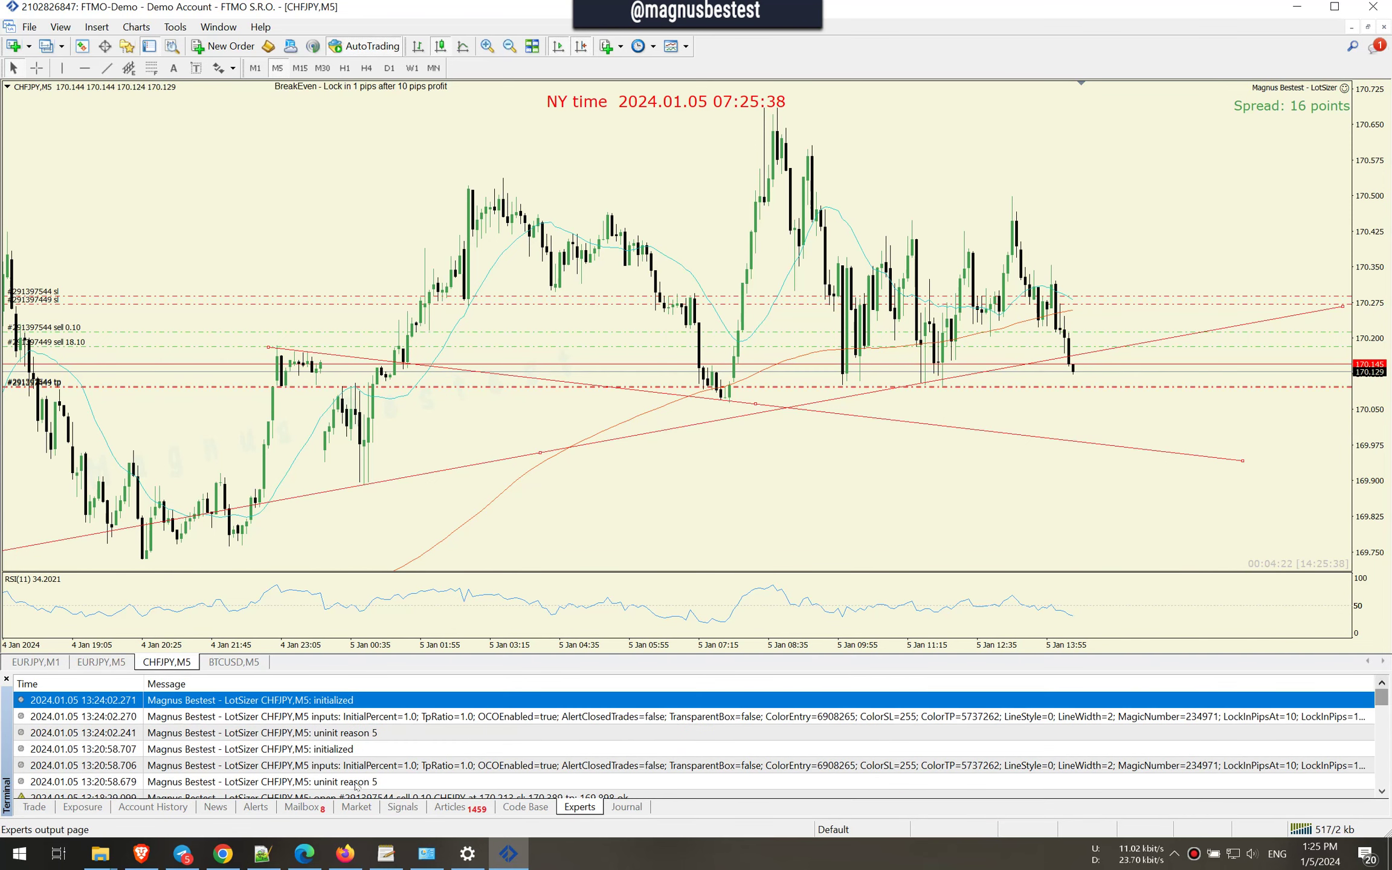
Display the open trades and close the 4.53-lot CHFJPY sell position, viewing the M1 chart briefly before returning to M5.
left_click(35, 808)
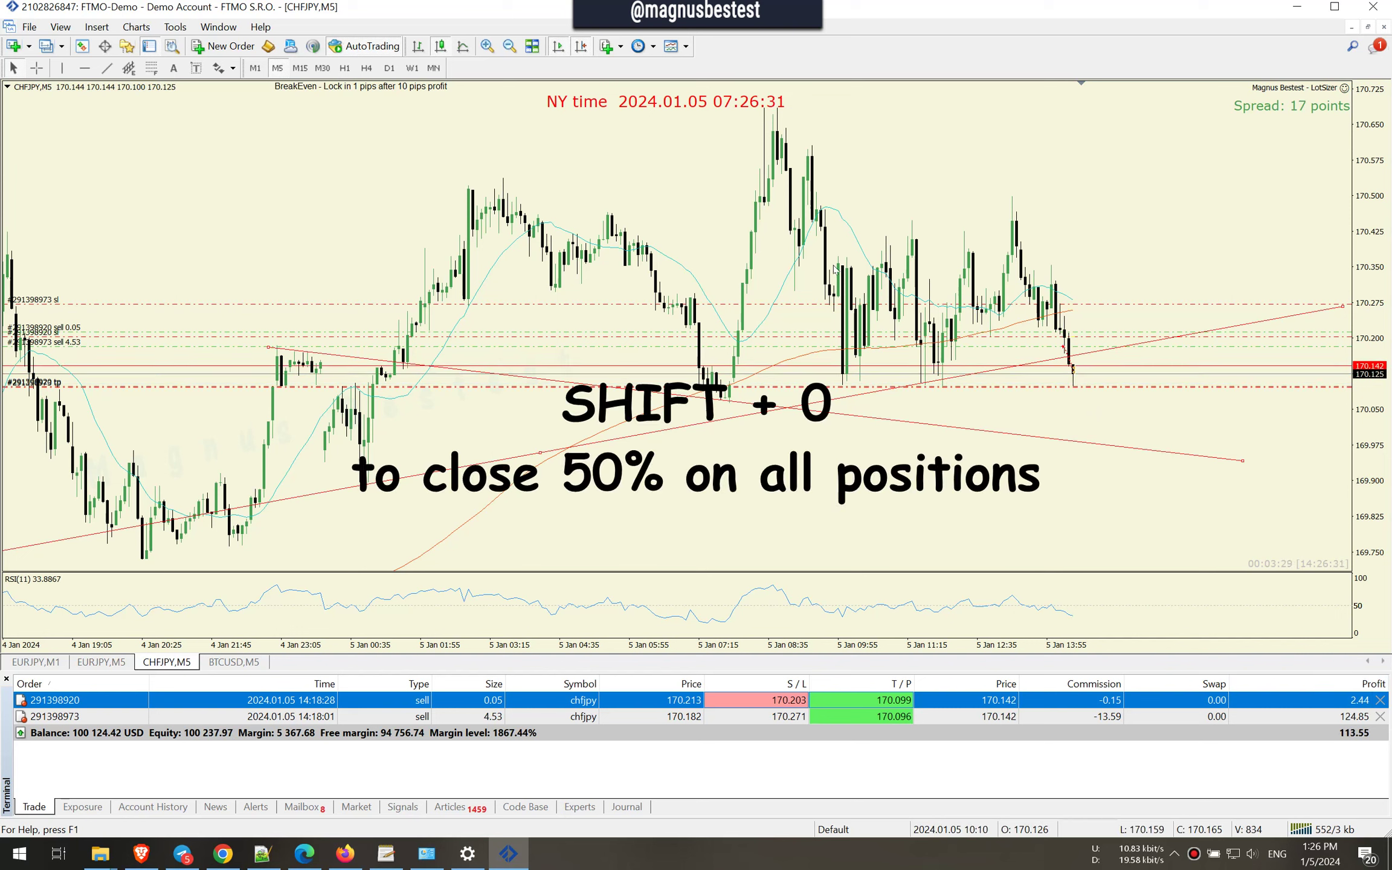
left_click(255, 68)
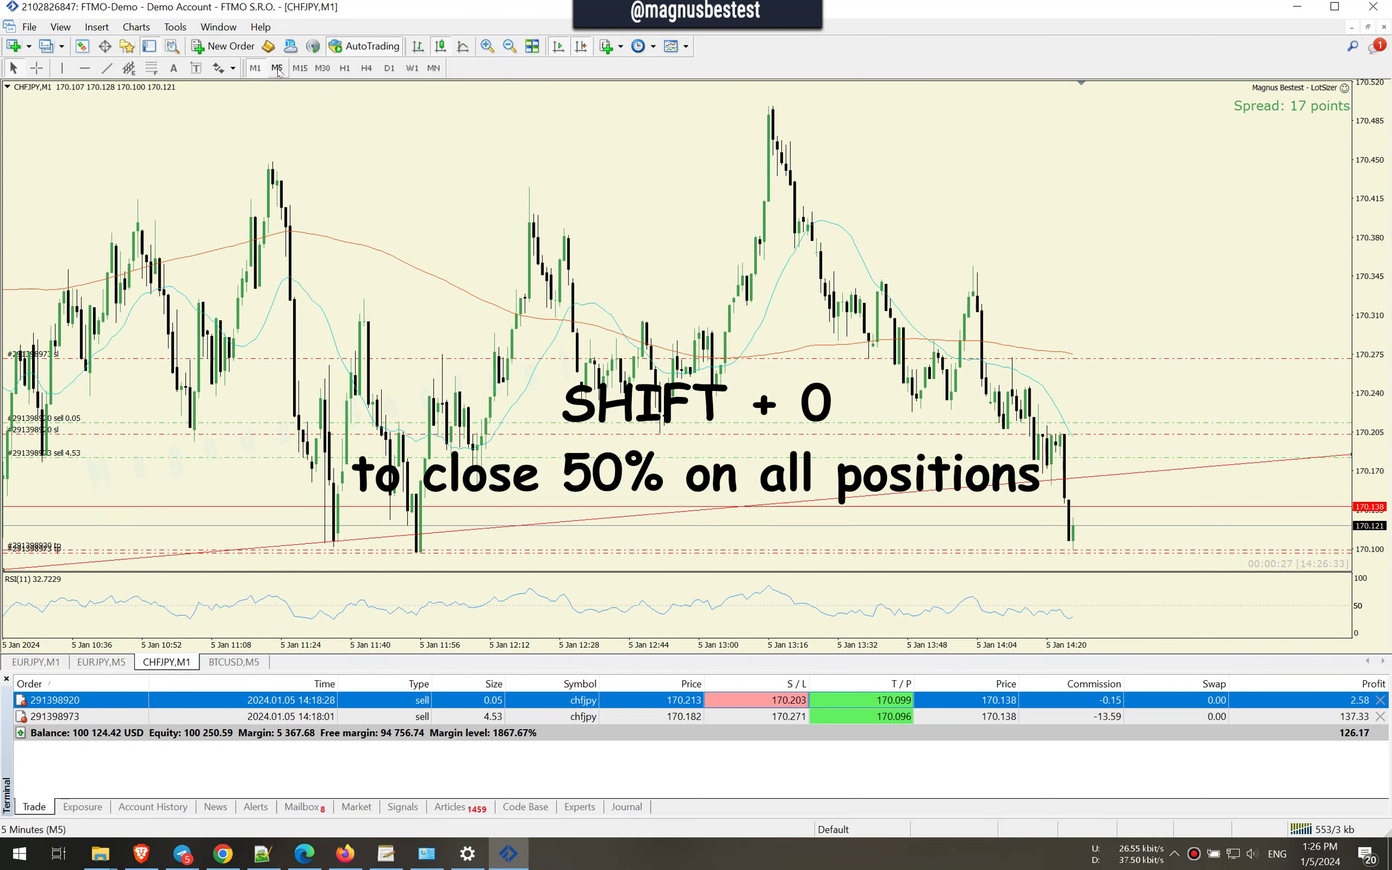
left_click(278, 68)
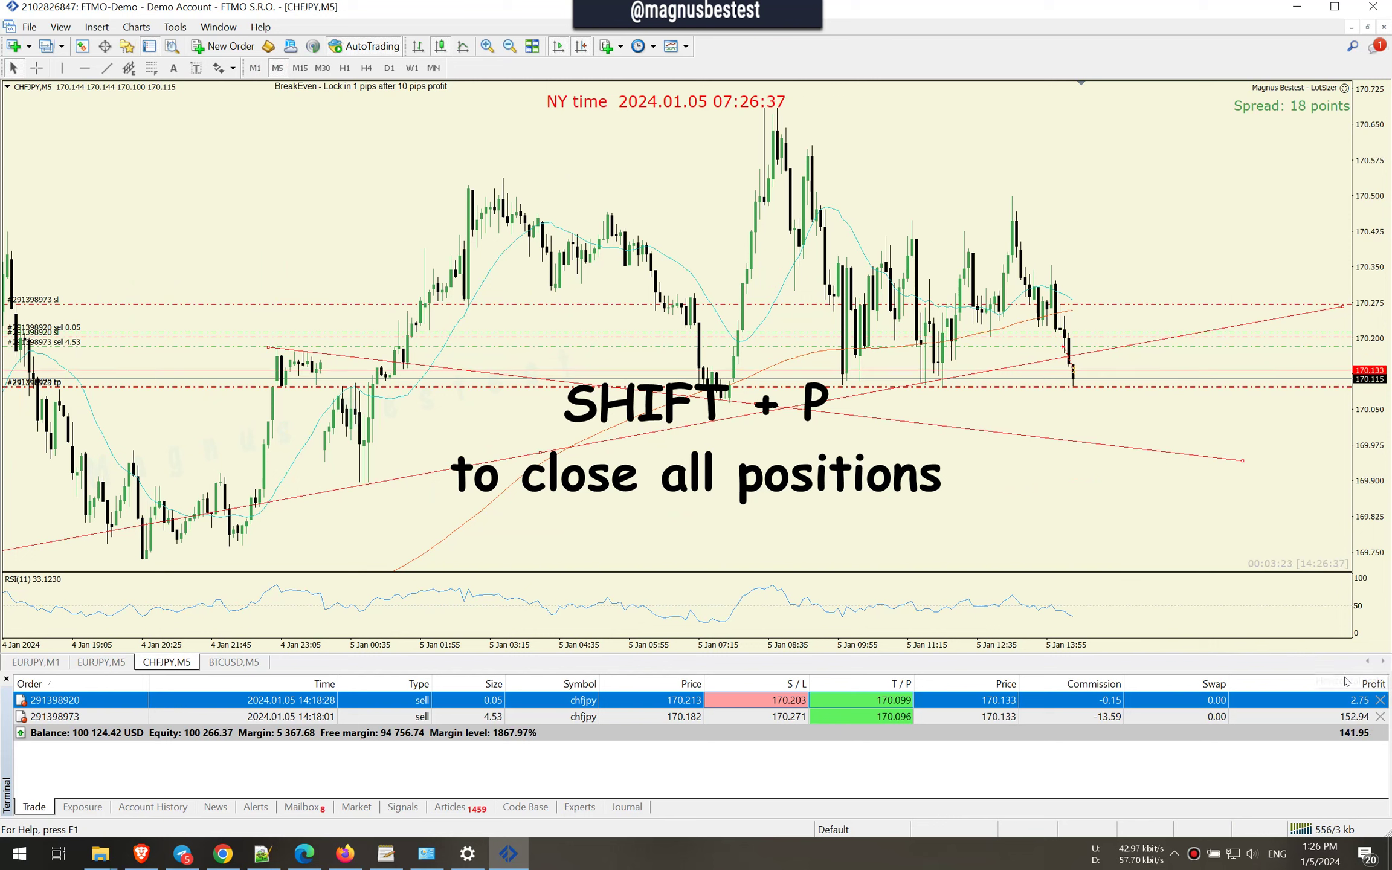
key("shift+p")
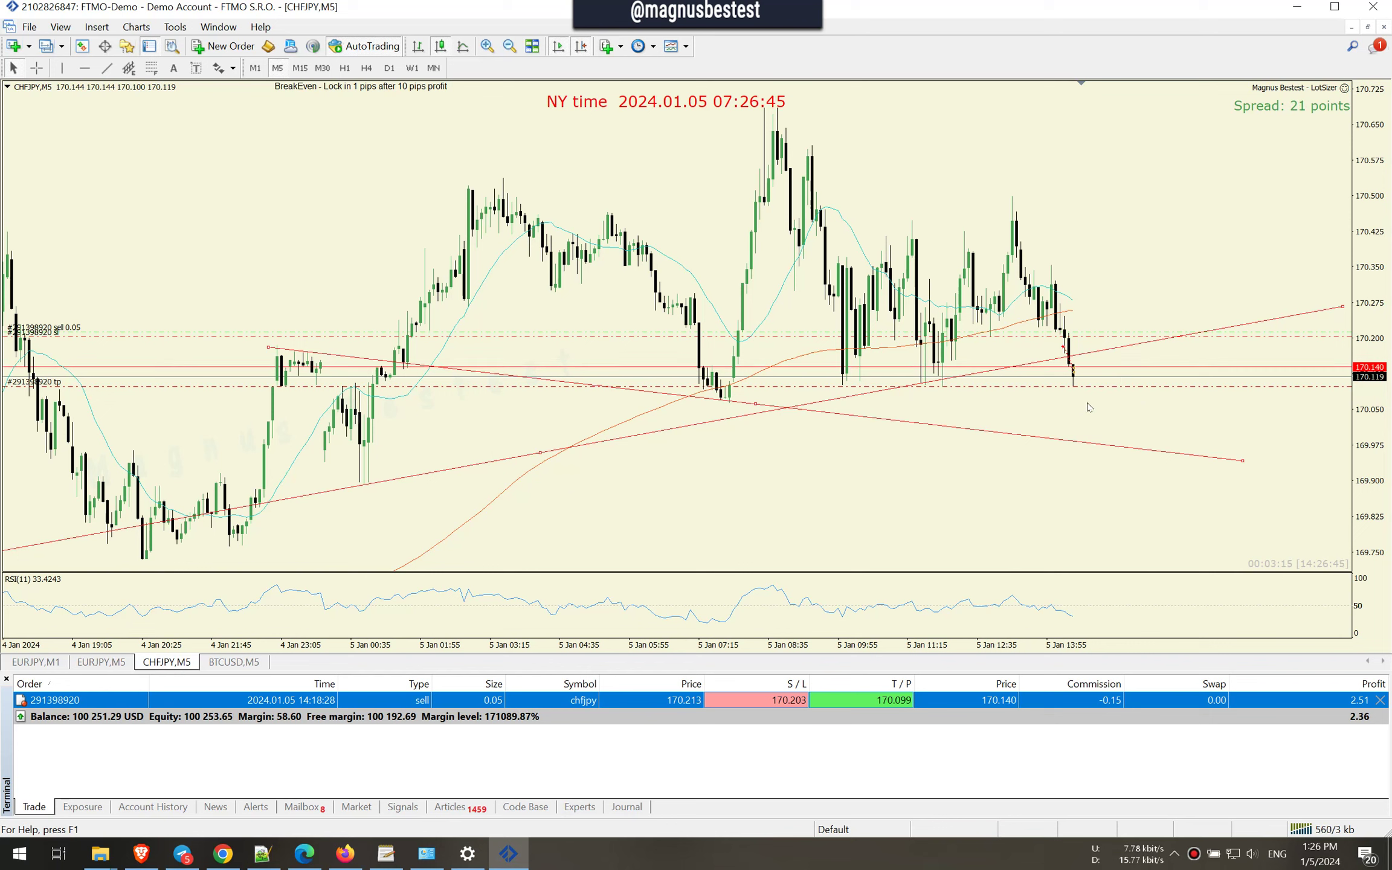
Lower the take profit of the remaining 0.05-lot CHFJPY sell to 170.080 and show the account history.
left_click_drag(1094, 387, 1092, 395)
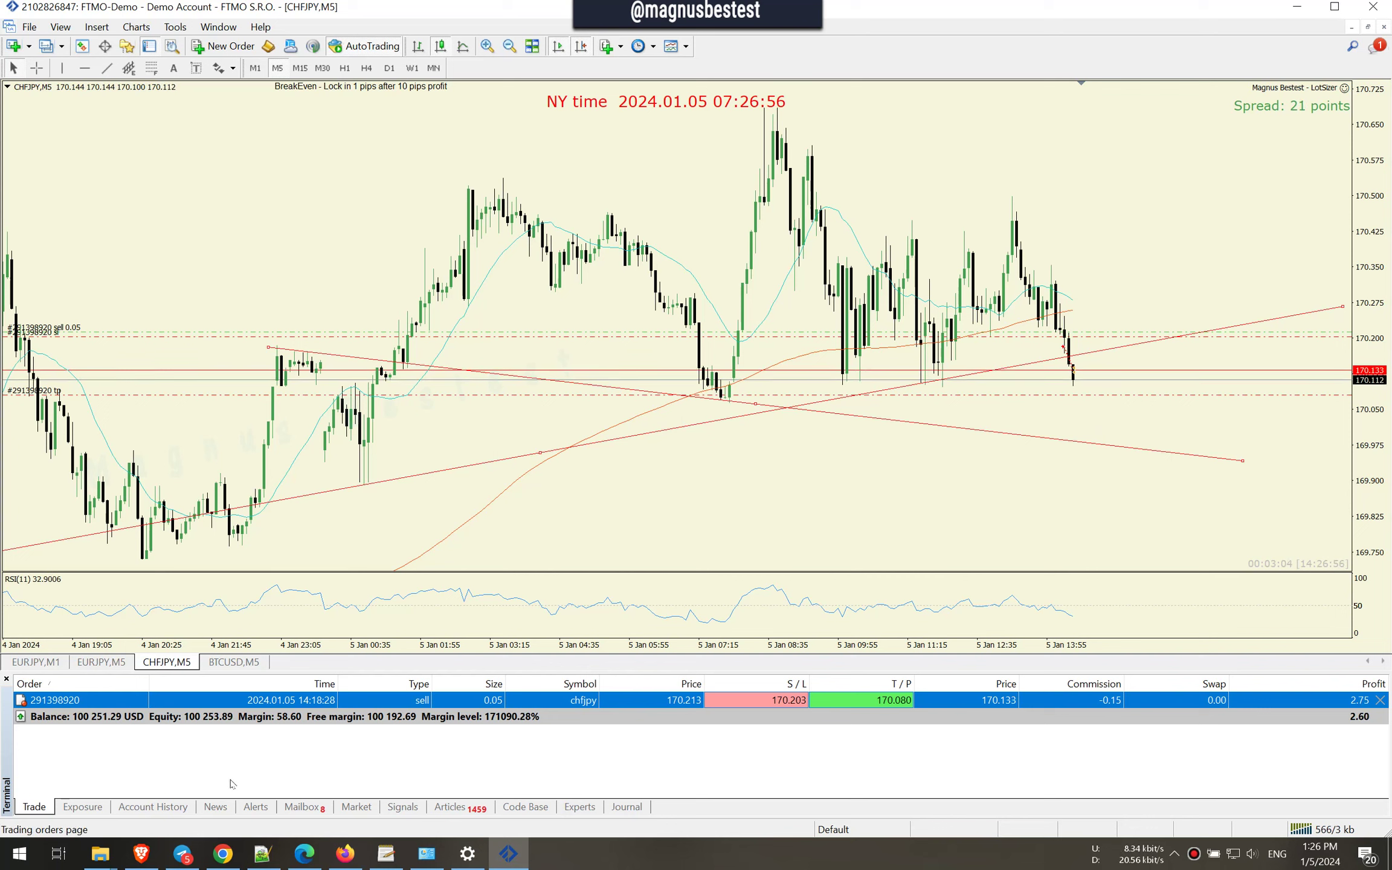
left_click(166, 808)
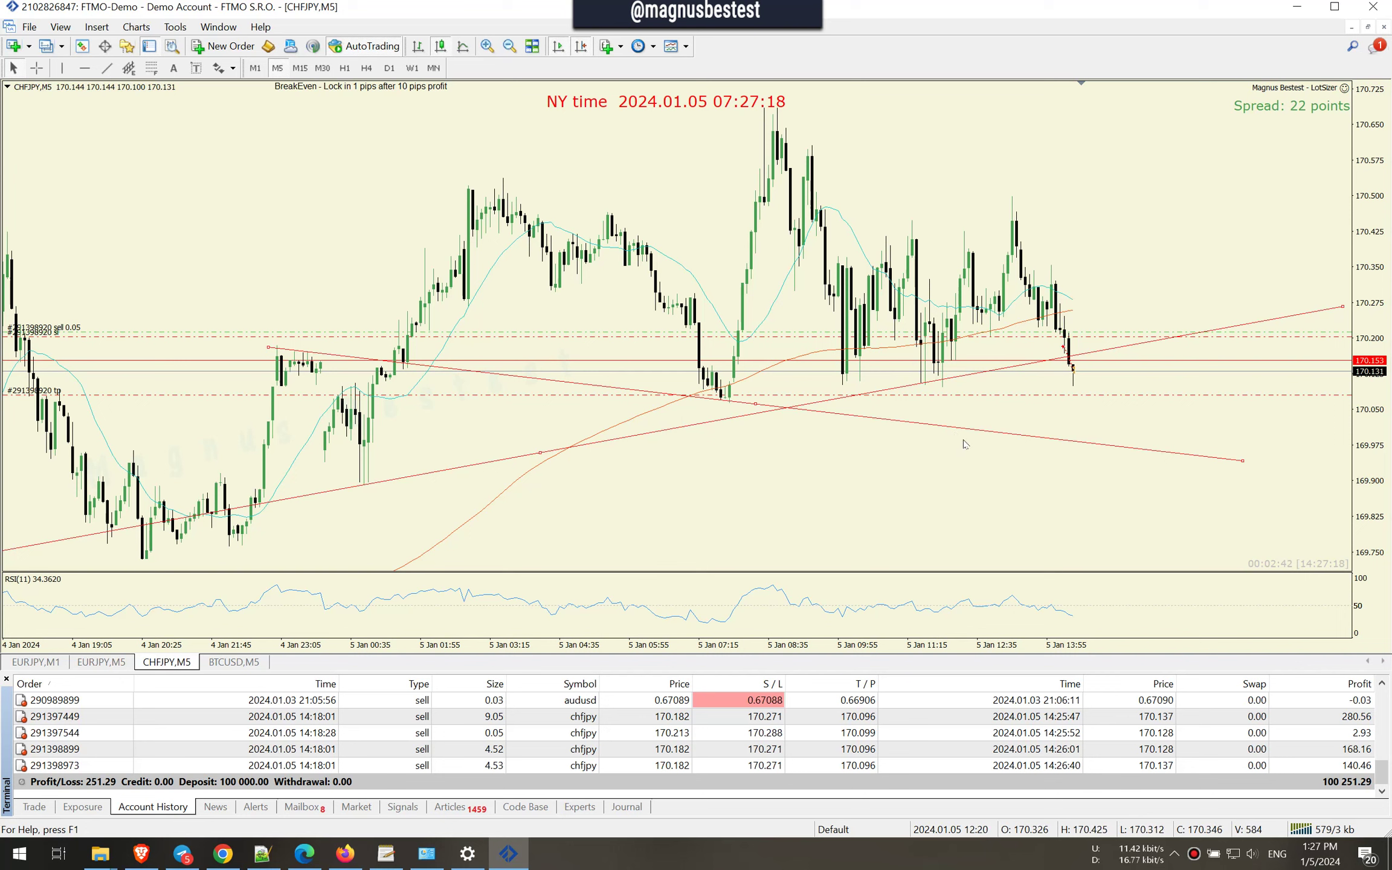
Inspect the CHFJPY chart with the crosshair, and compare the M1 and M5 timeframes with a wider view of past prices.
middle_click(1078, 485)
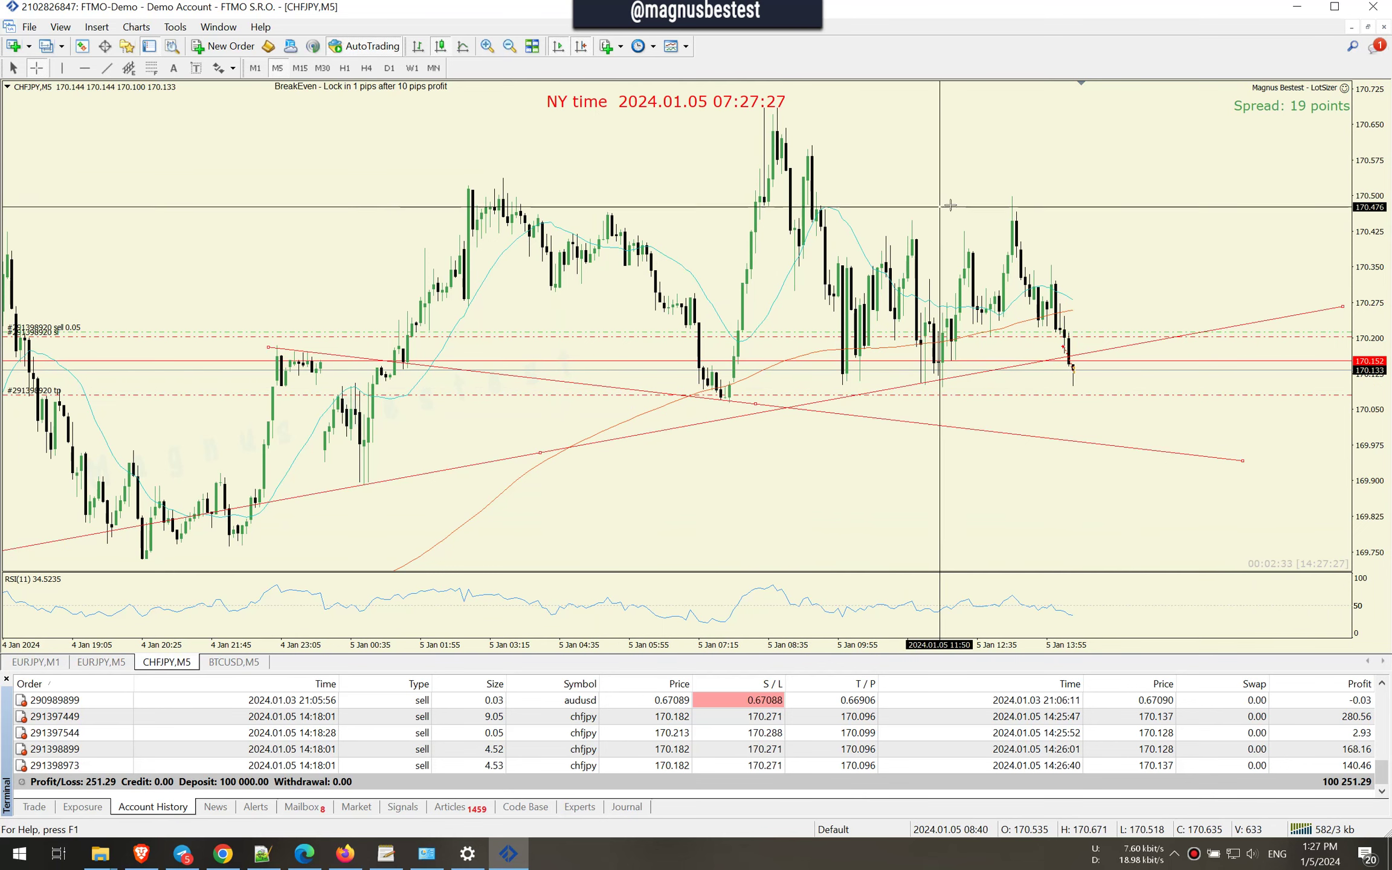
left_click(977, 198)
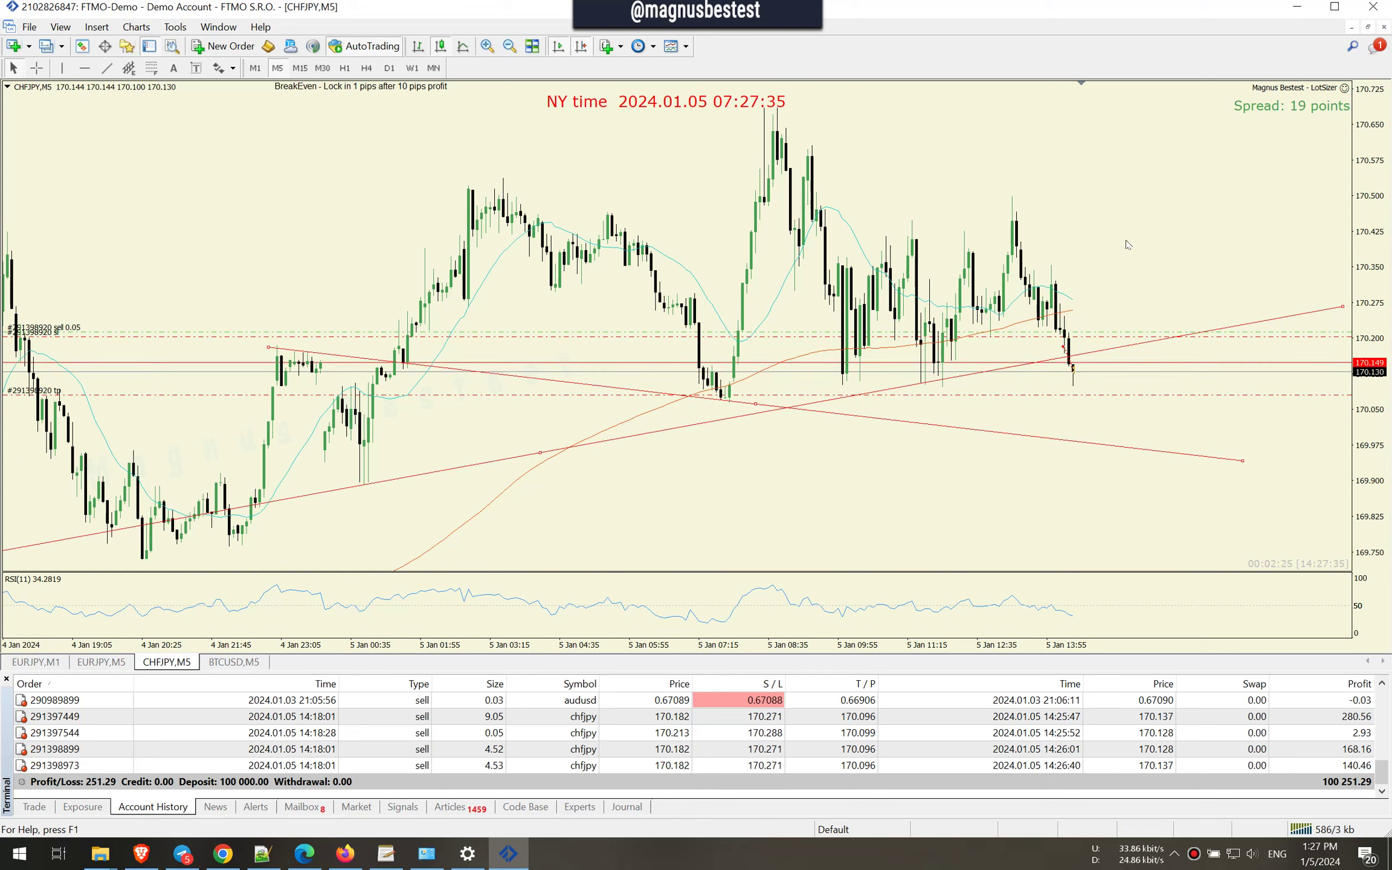
left_click(255, 68)
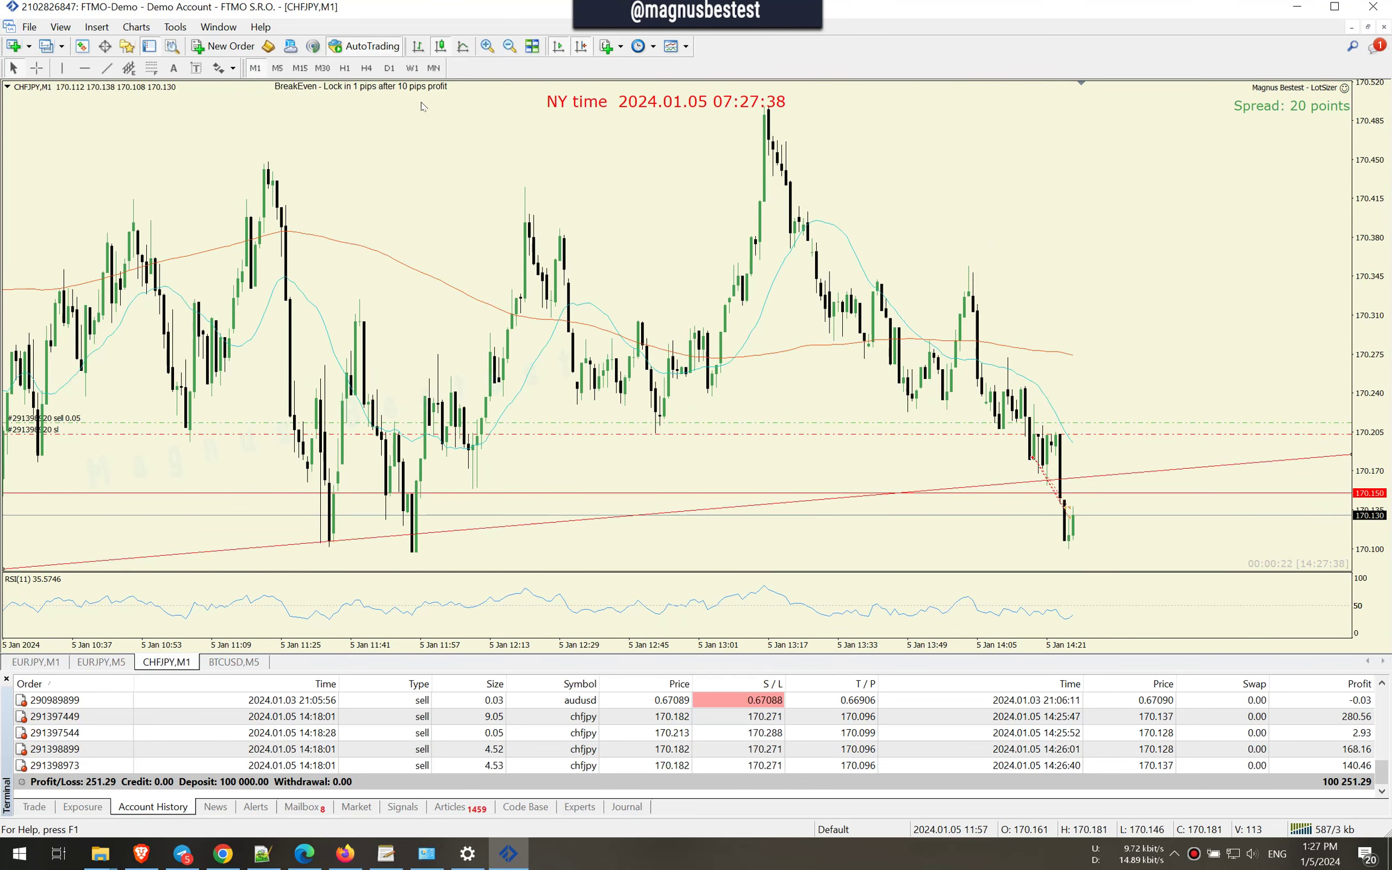
left_click(508, 46)
left_click(508, 46)
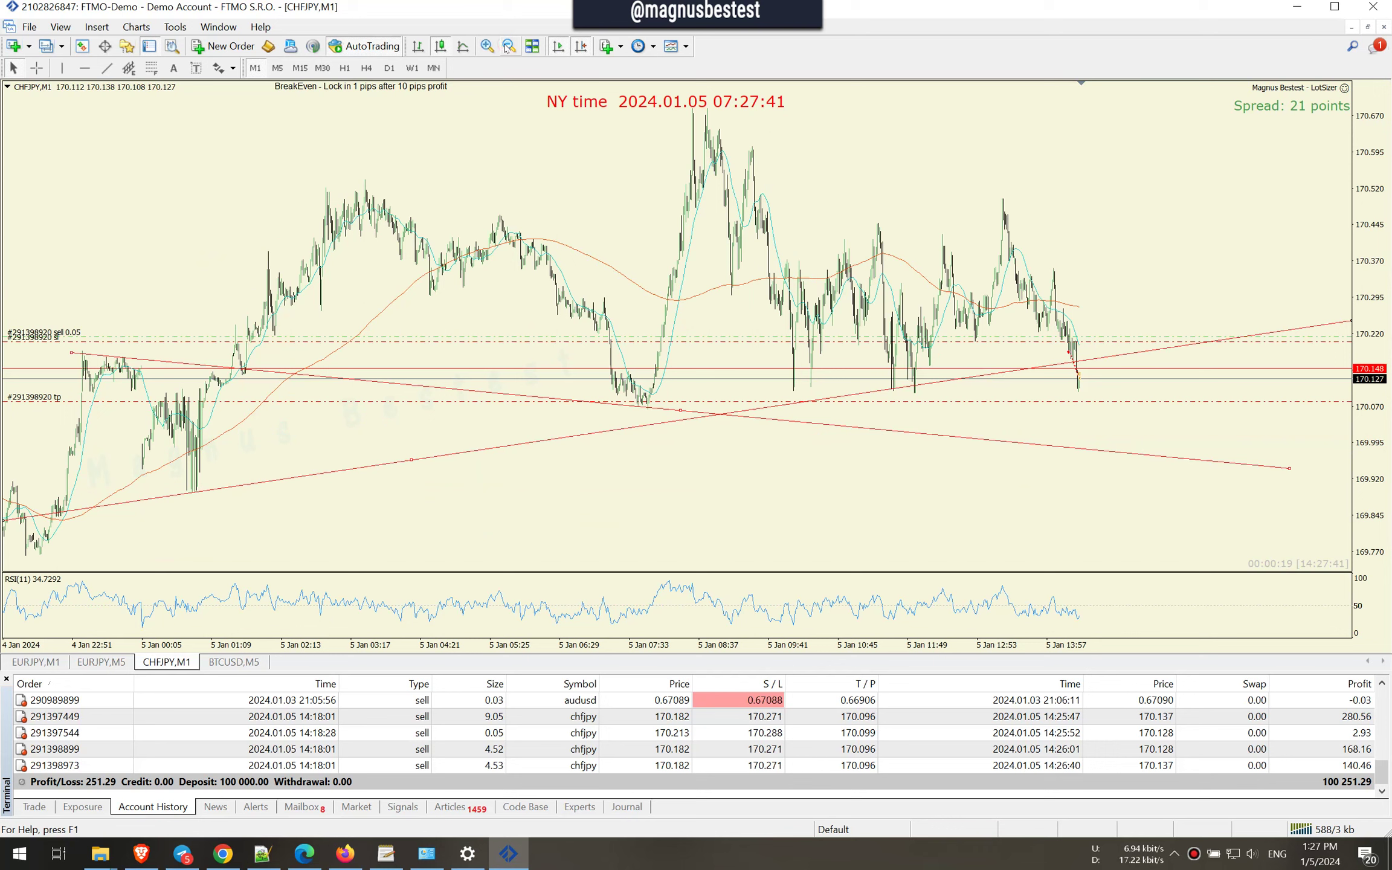
left_click(508, 46)
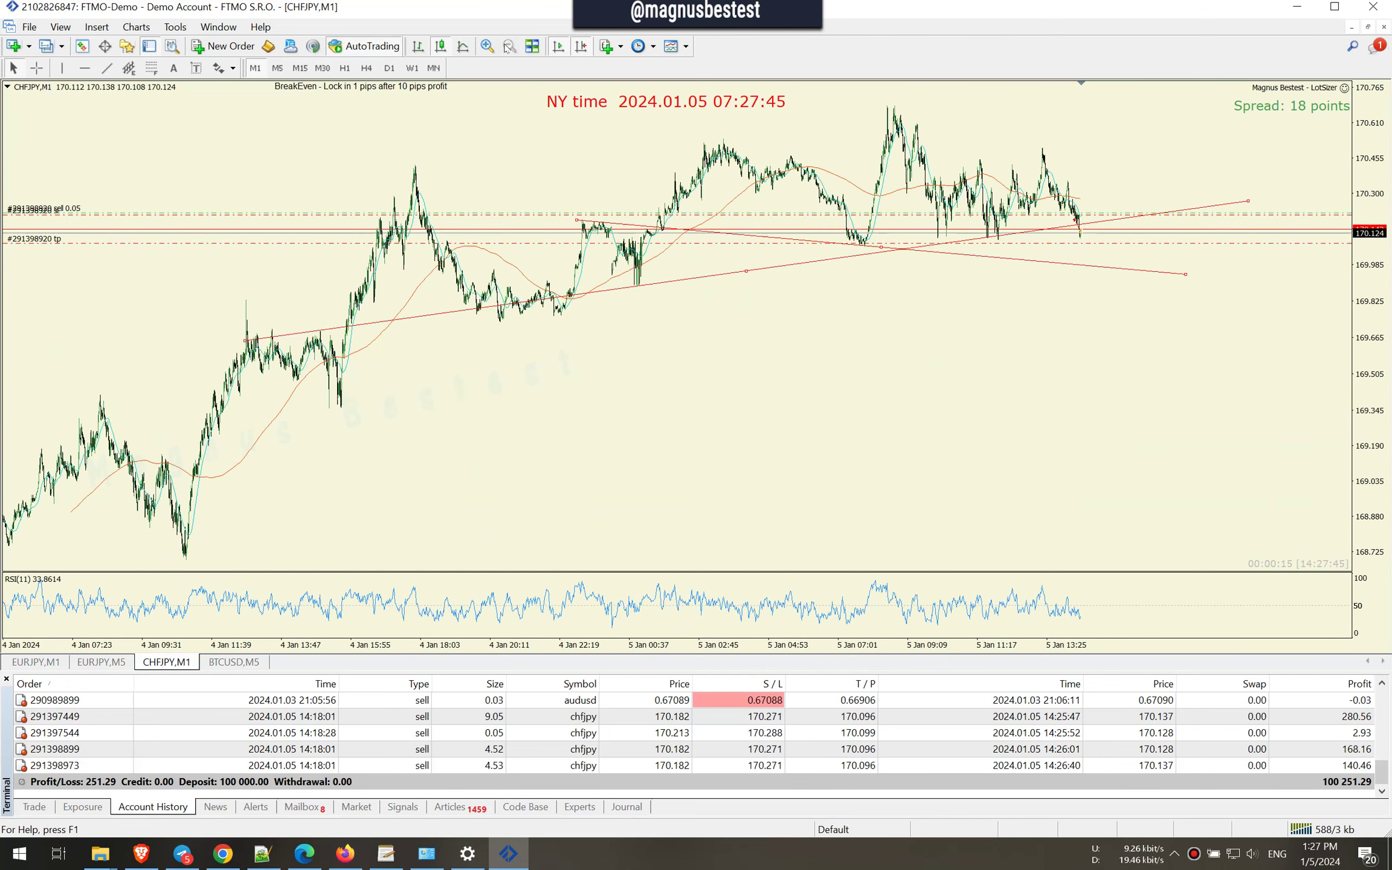
left_click(277, 68)
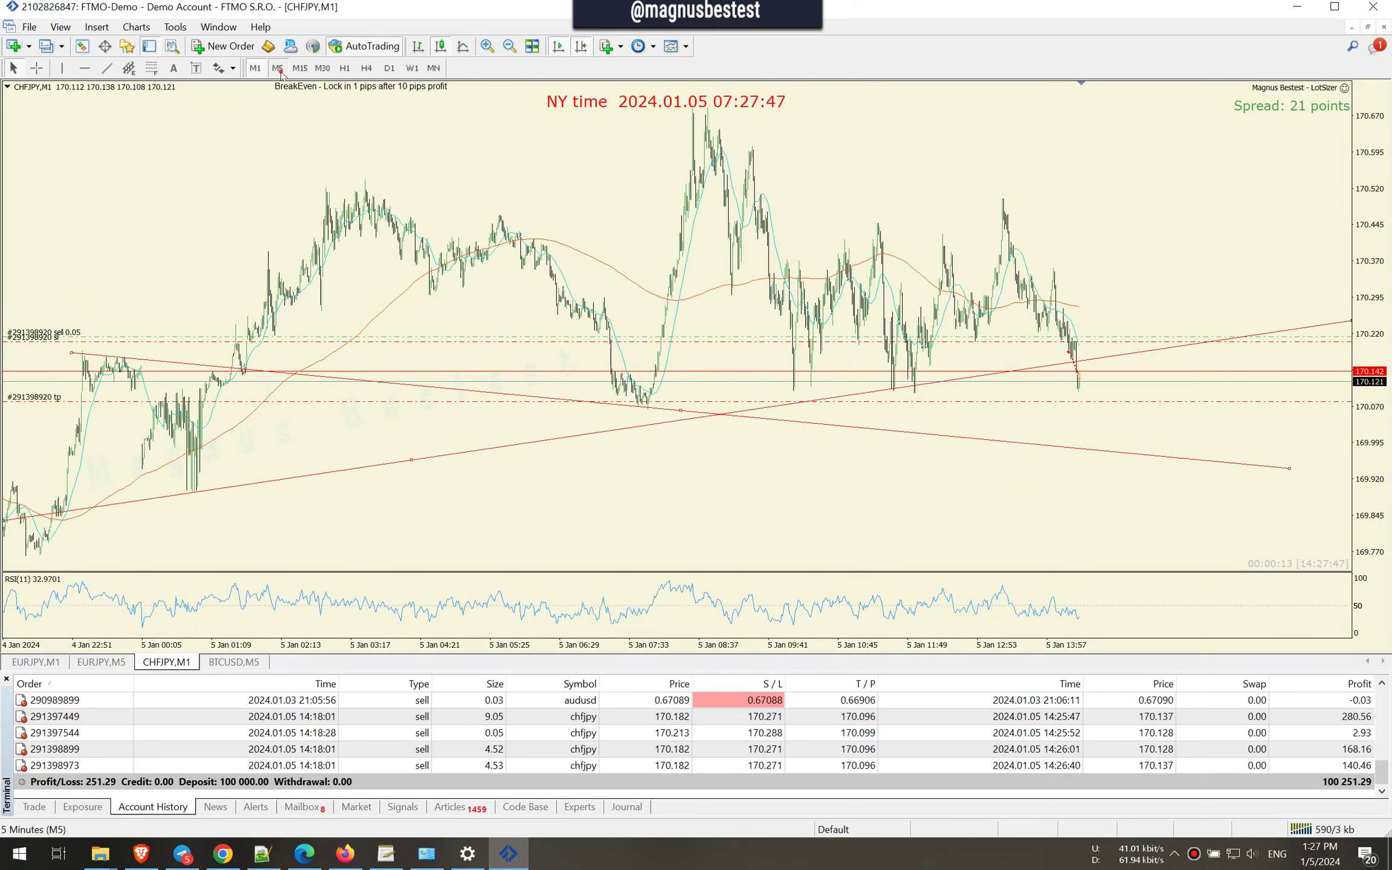
left_click(485, 47)
left_click(485, 47)
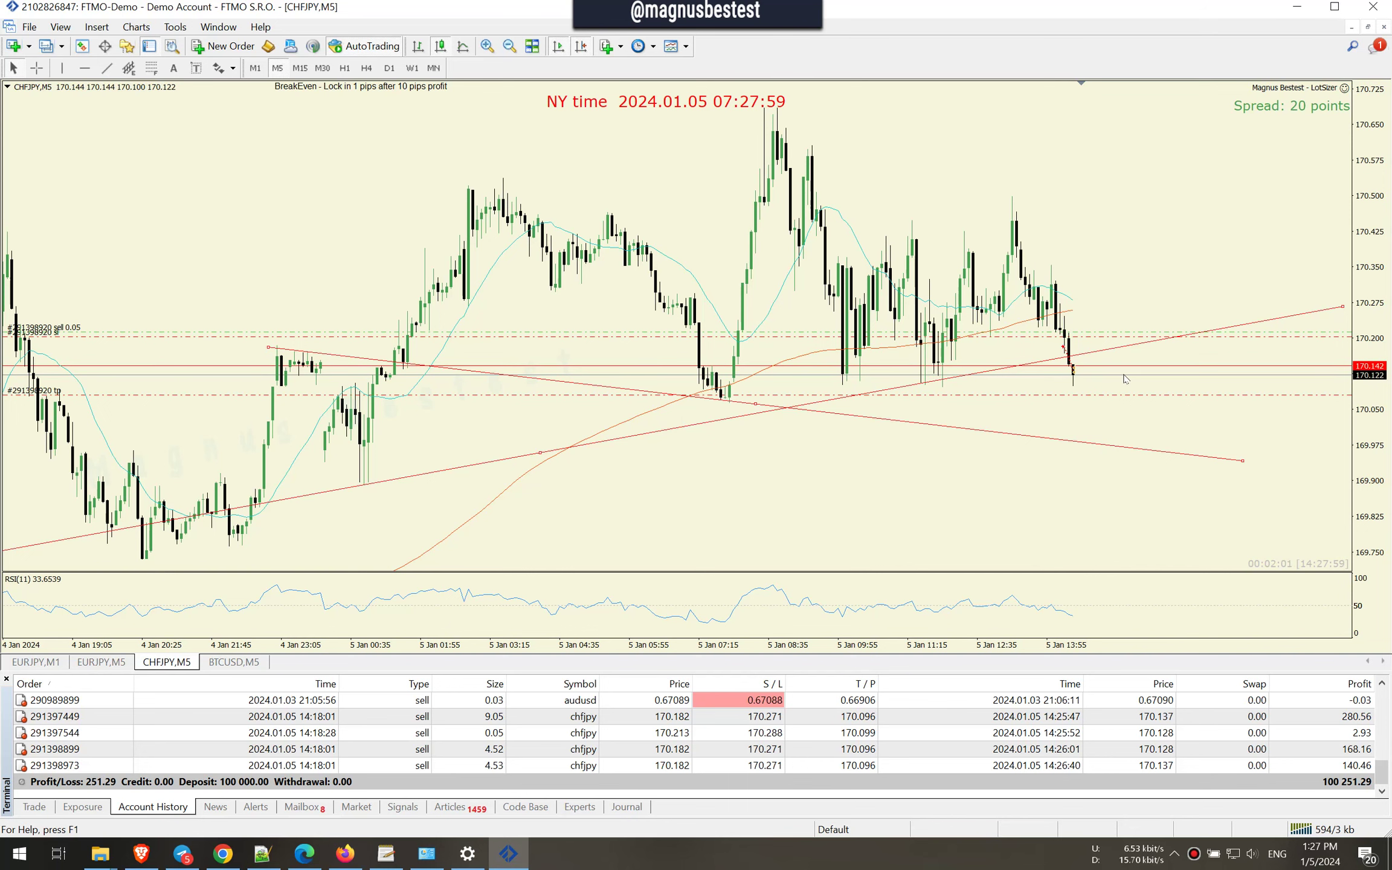
Switch the CHFJPY chart to M1 and place three 0.10-lot market sell orders with the LotSizer expert.
key("plus")
key("plus")
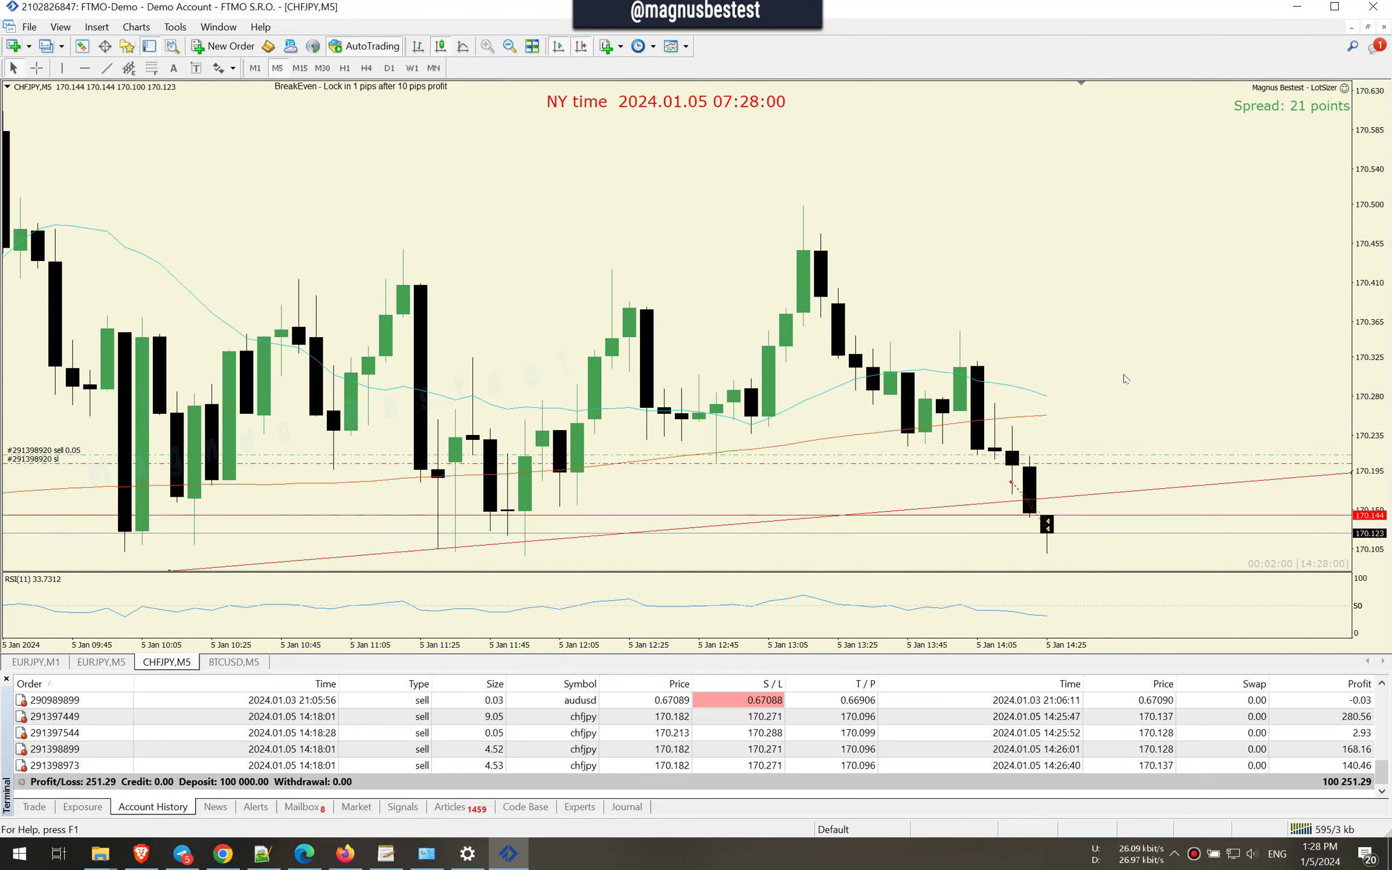
left_click(255, 67)
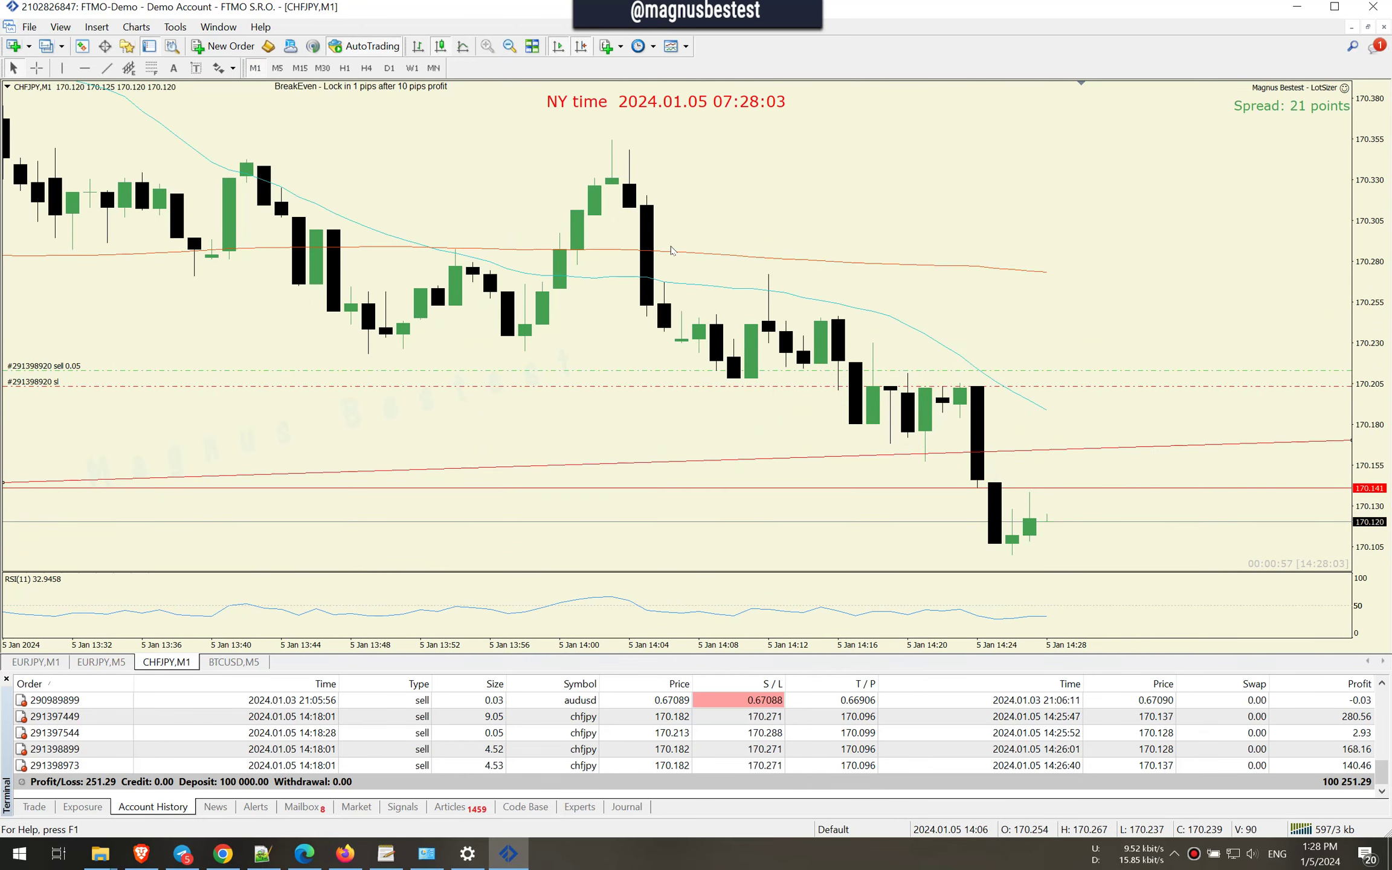
key("minus")
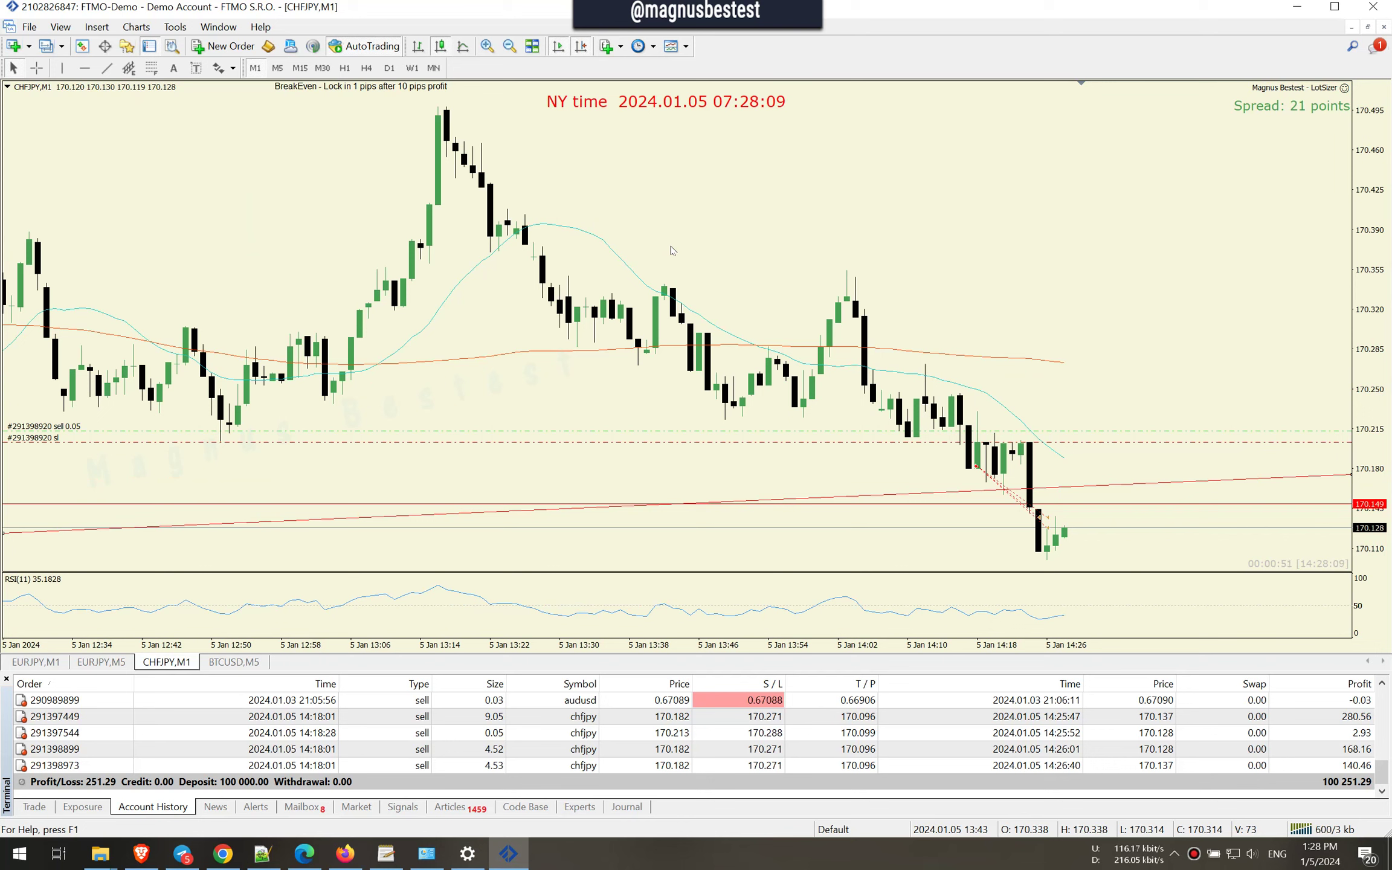
key("s")
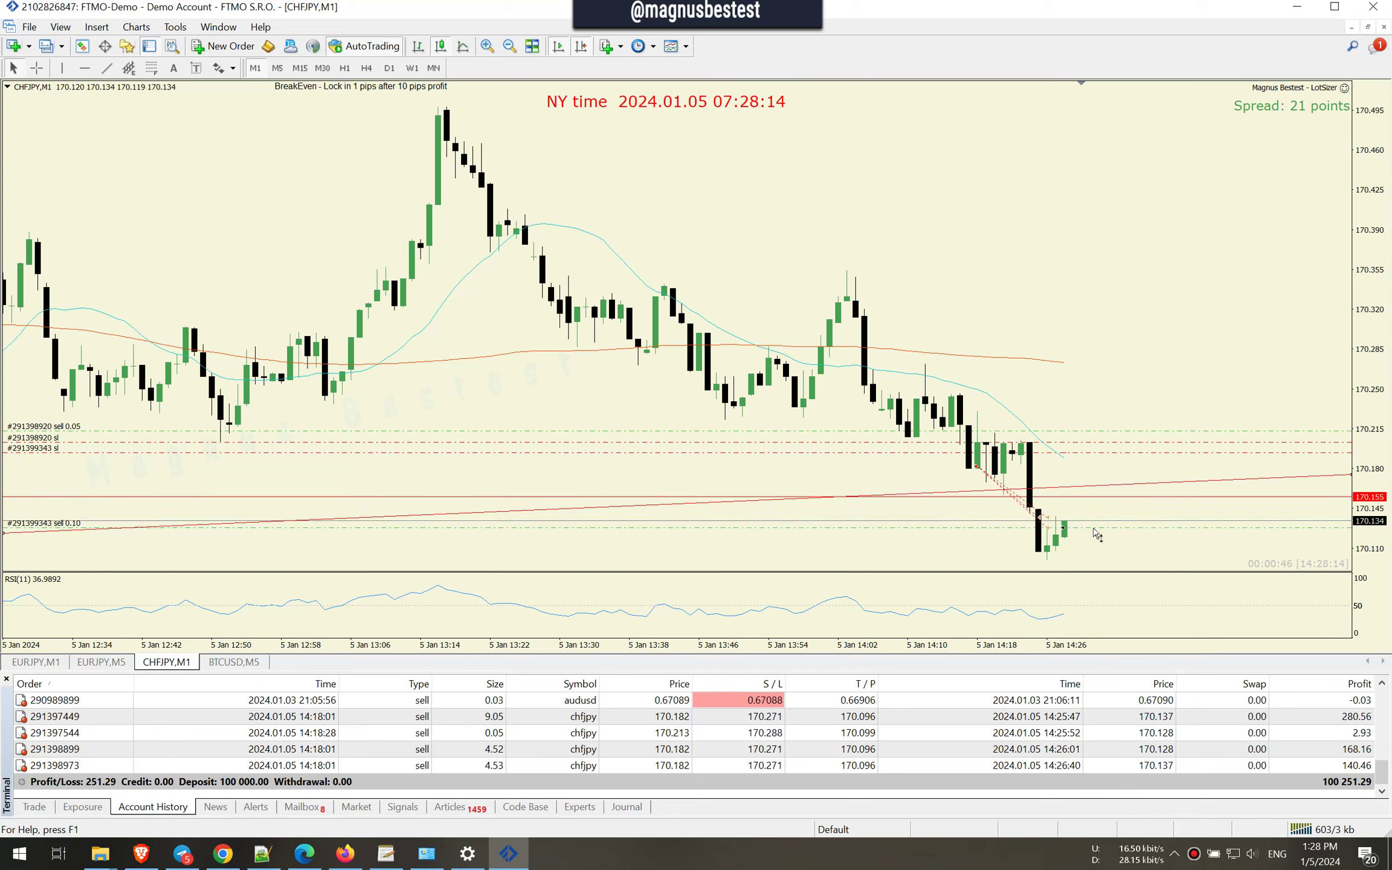
key("s")
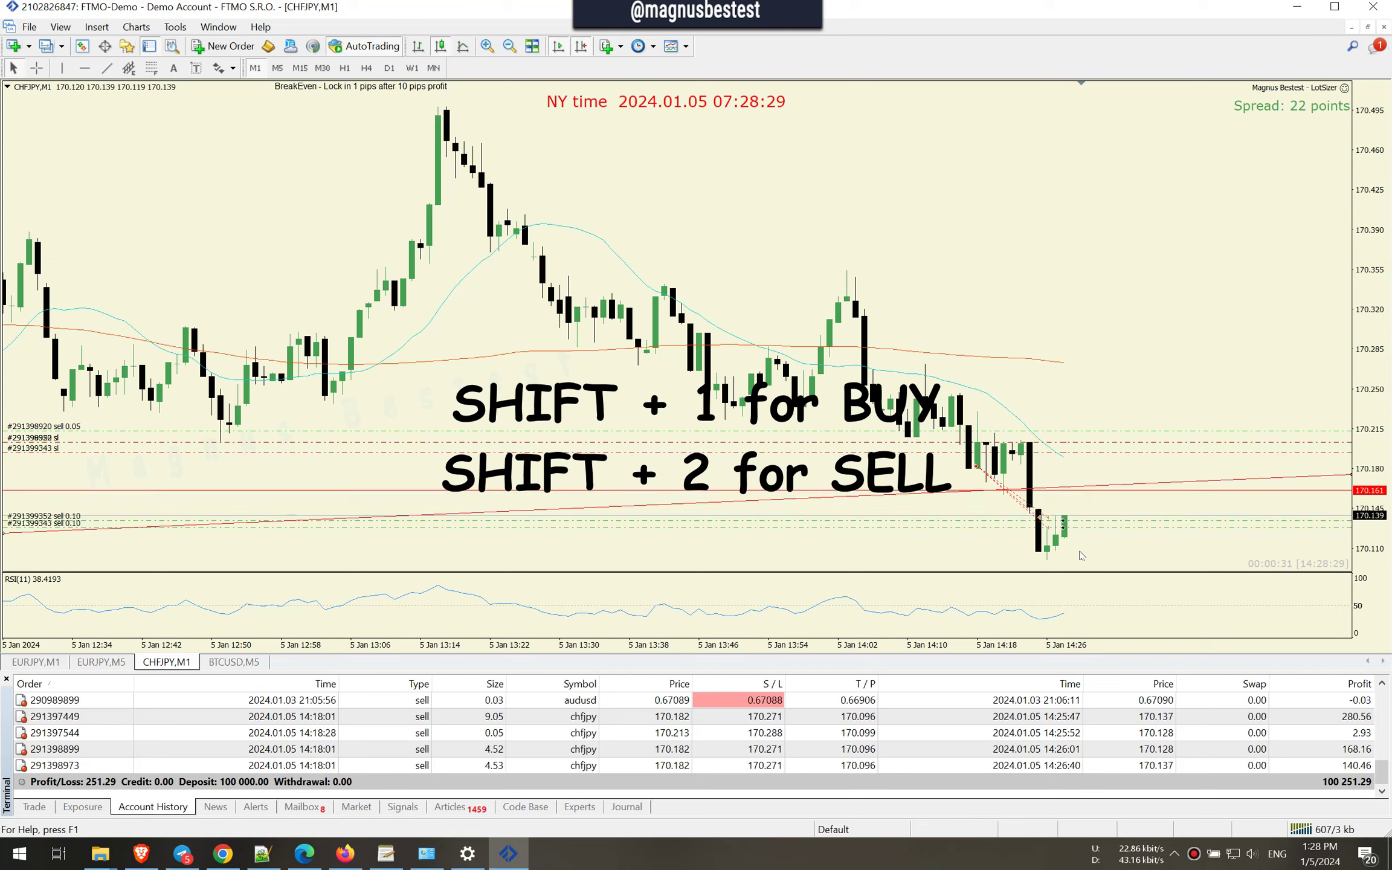
key("shift+2")
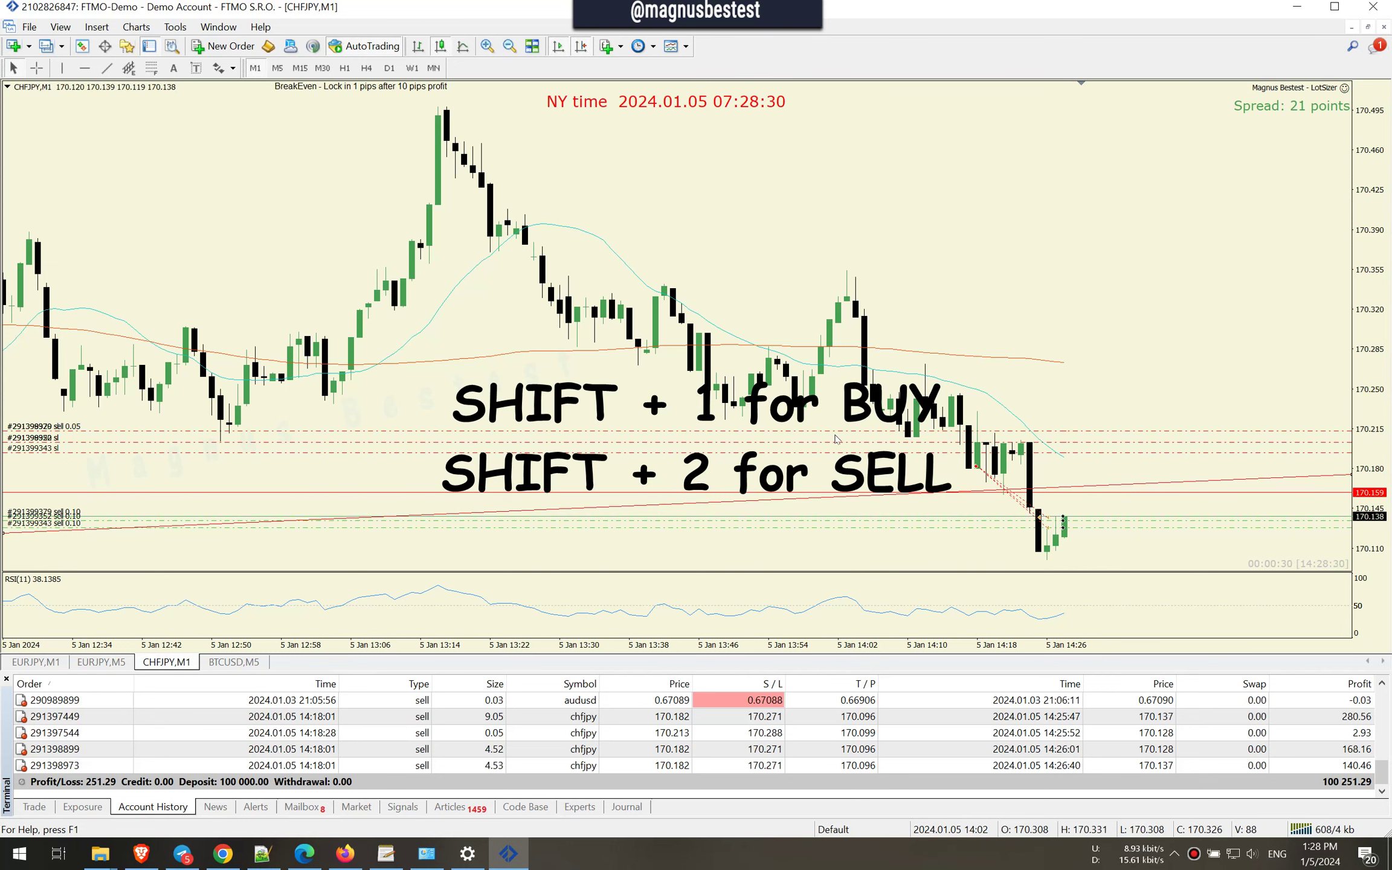
Switch CHFJPY to M5, place one more 0.10-lot market sell order, and show the list of open trades.
left_click(276, 72)
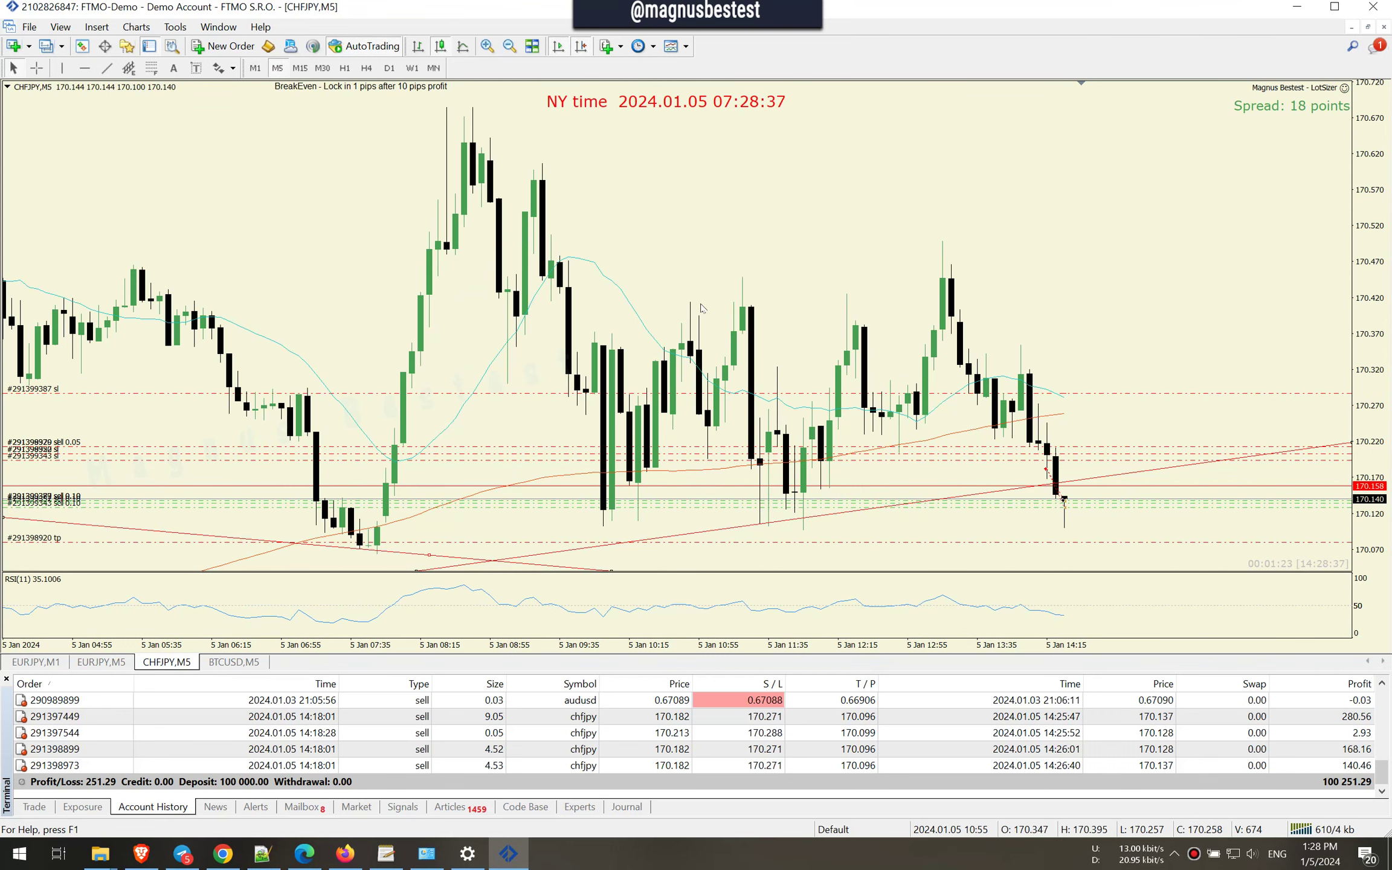
left_click(510, 46)
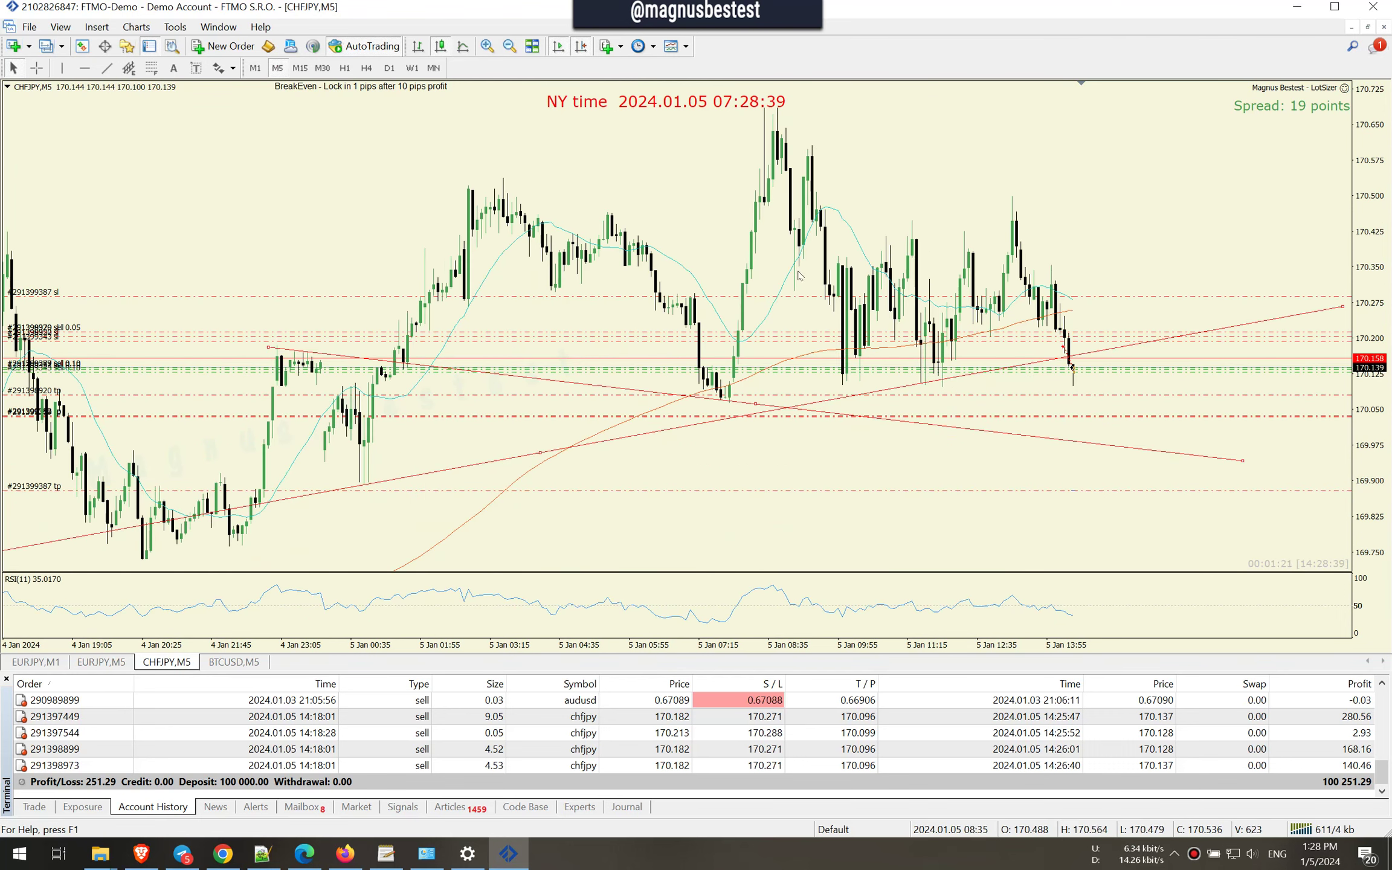
left_click(487, 46)
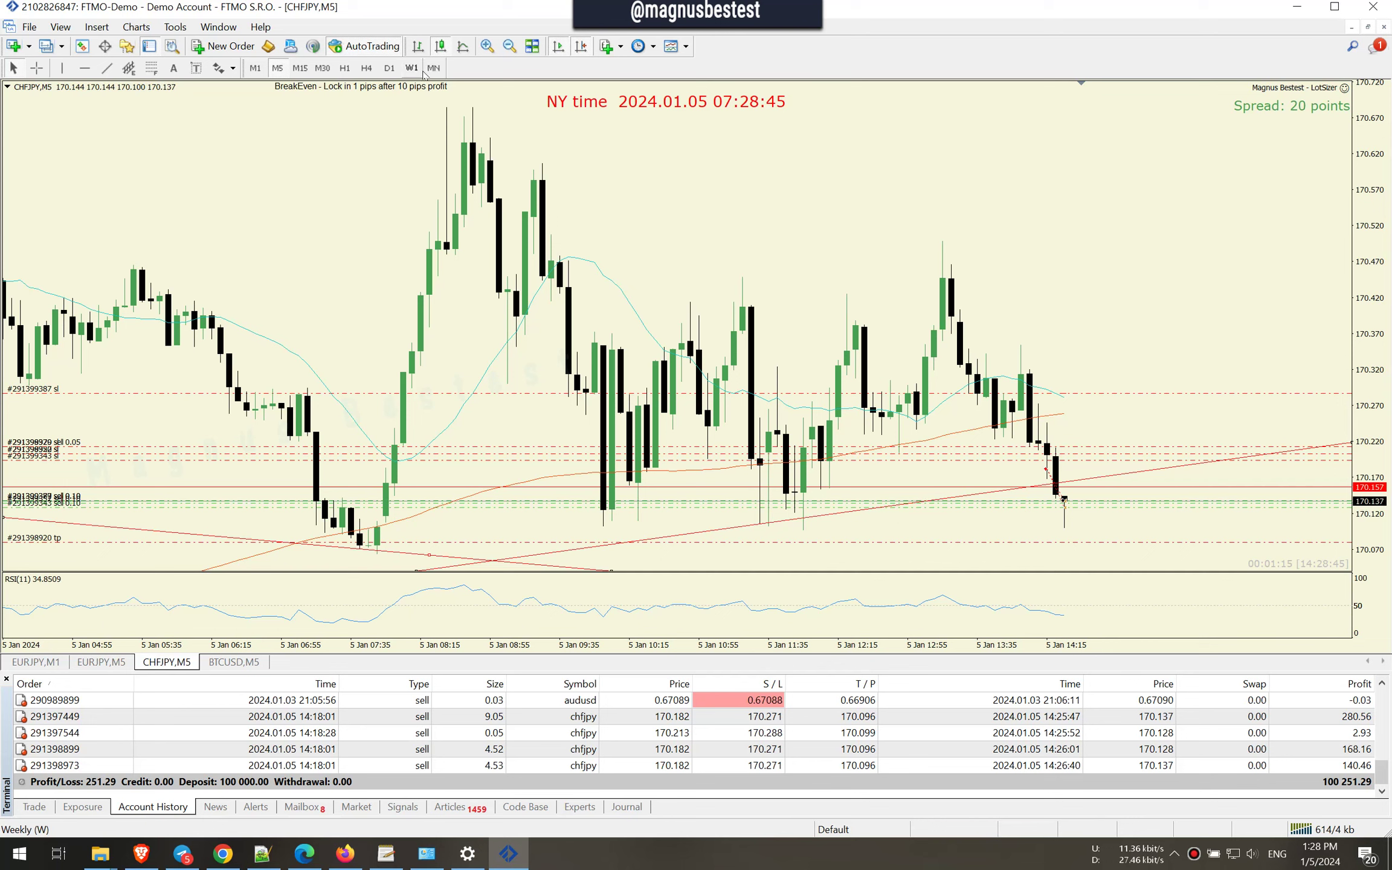
left_click(509, 46)
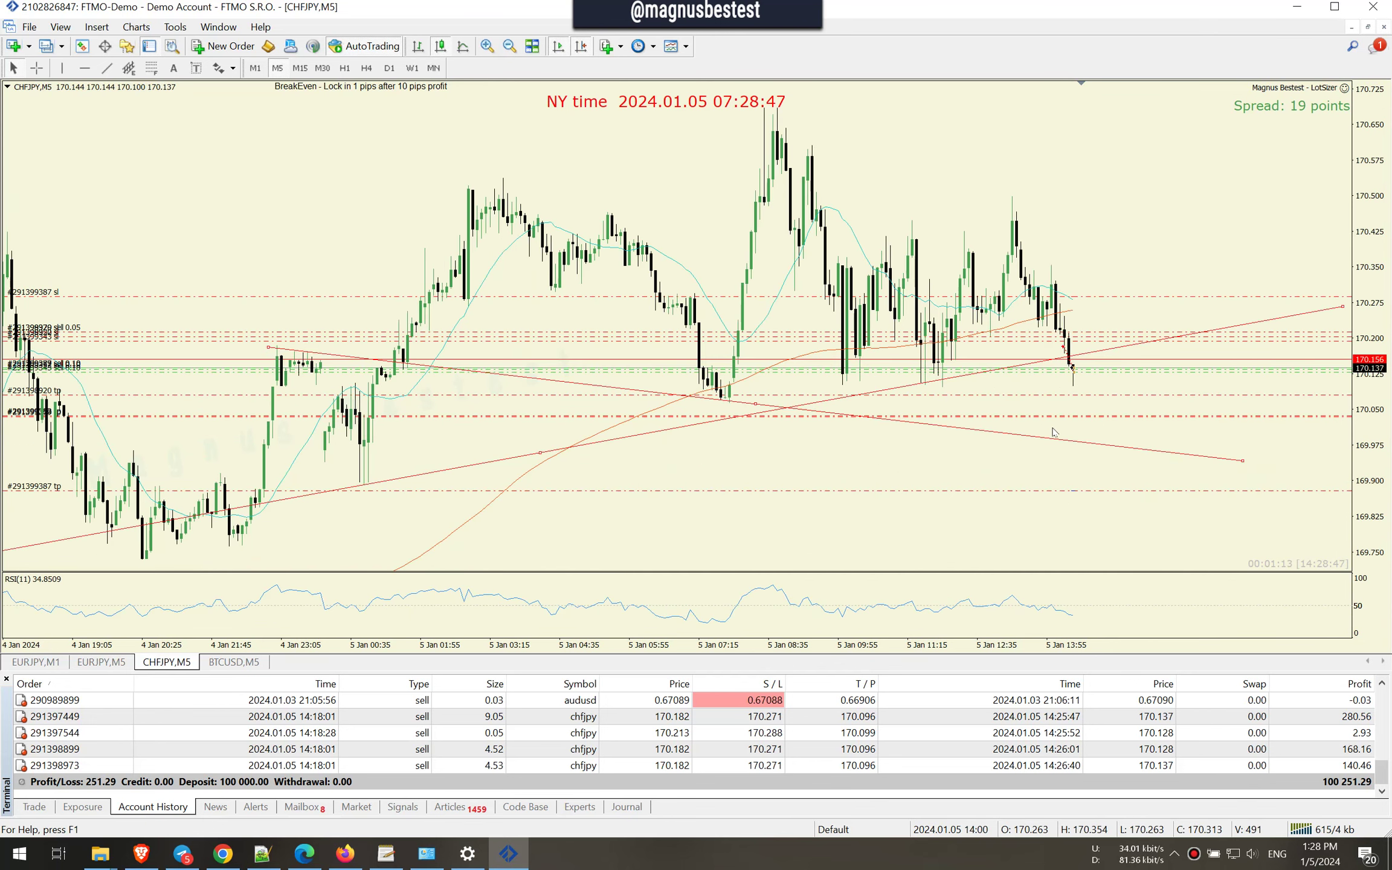
left_click(34, 810)
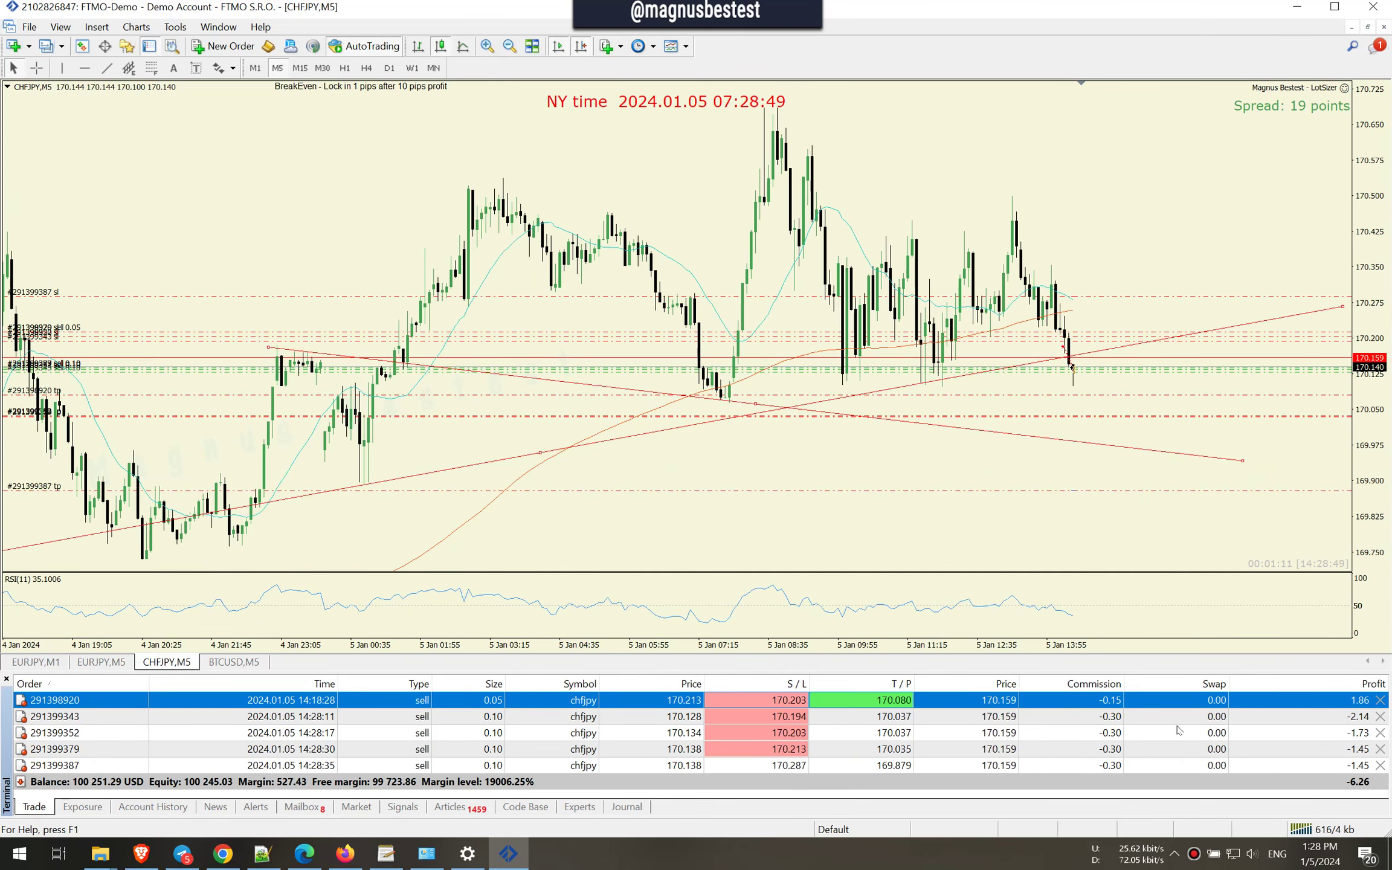